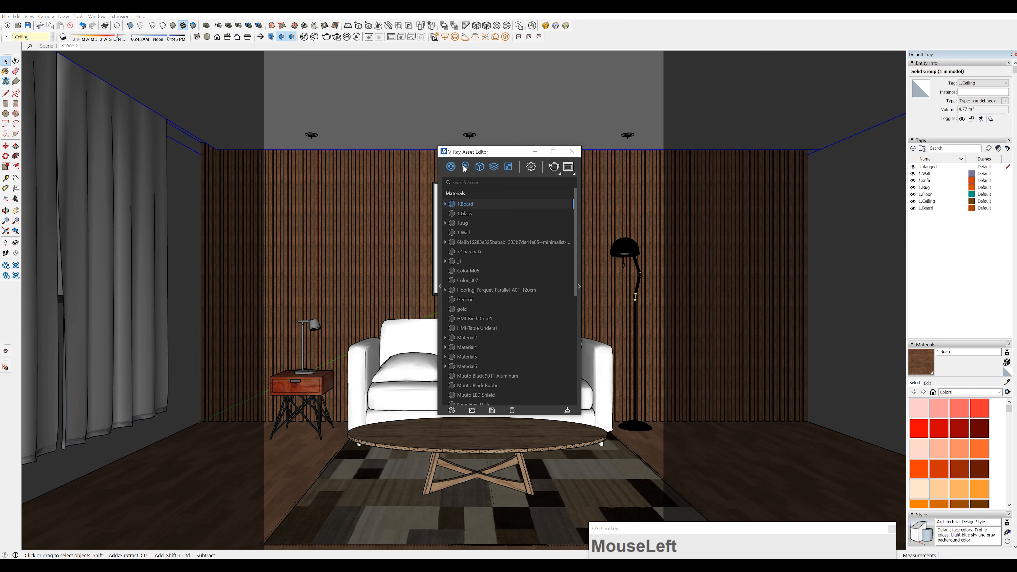
# Delete the mesh light and all three rectangle lights from the V-Ray scene lights, keeping only SunLight
pyautogui.click(465, 168)
pyautogui.click(466, 203)
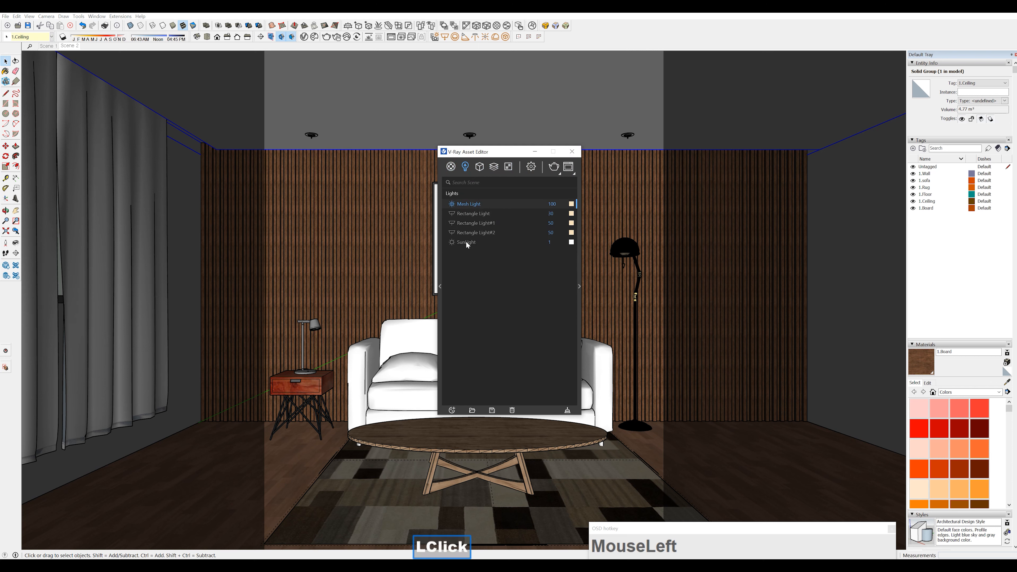
pyautogui.keyDown('shift'); pyautogui.click(476, 233); pyautogui.keyUp('shift')
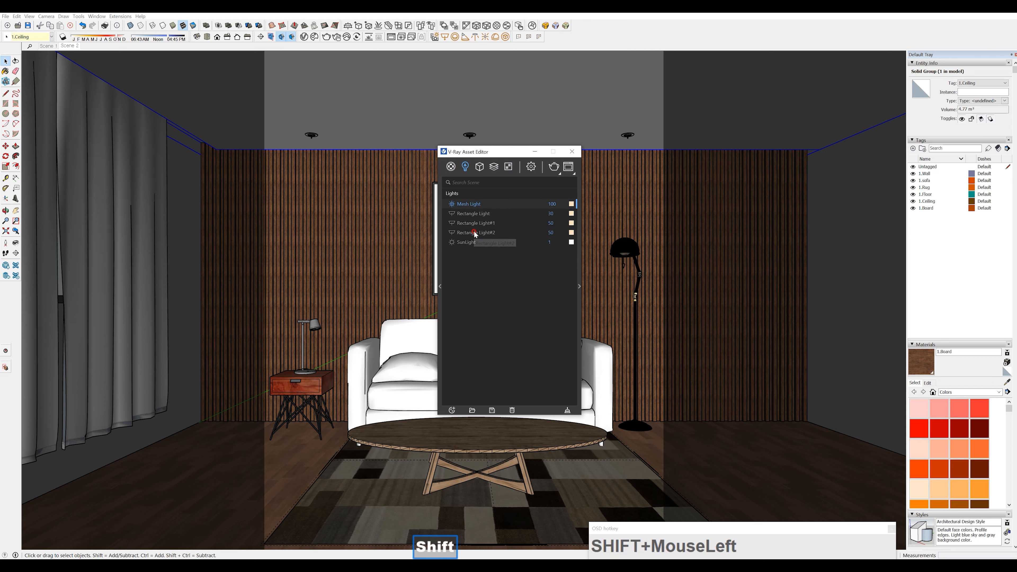
pyautogui.press('Delete')
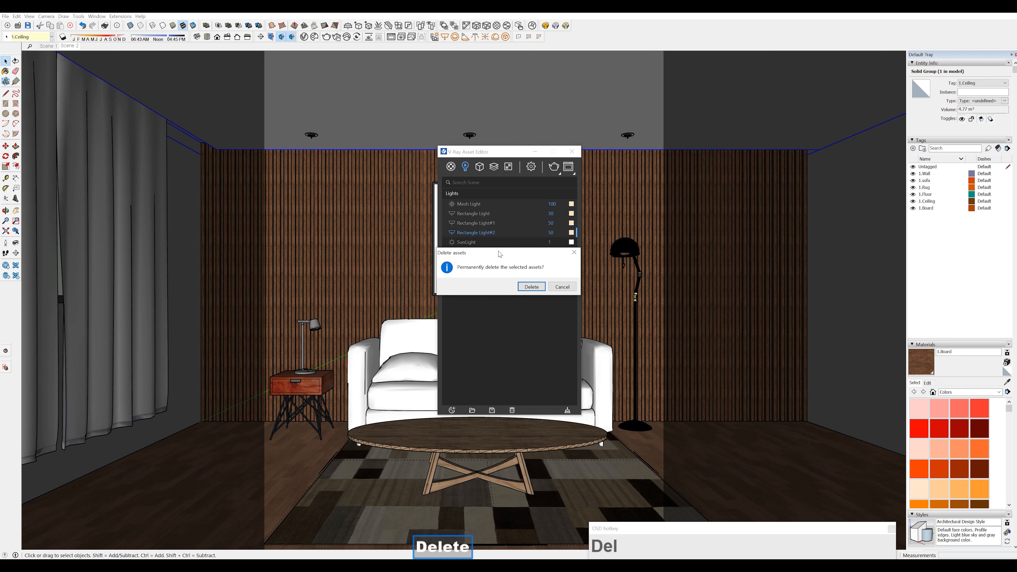
pyautogui.press('Return')
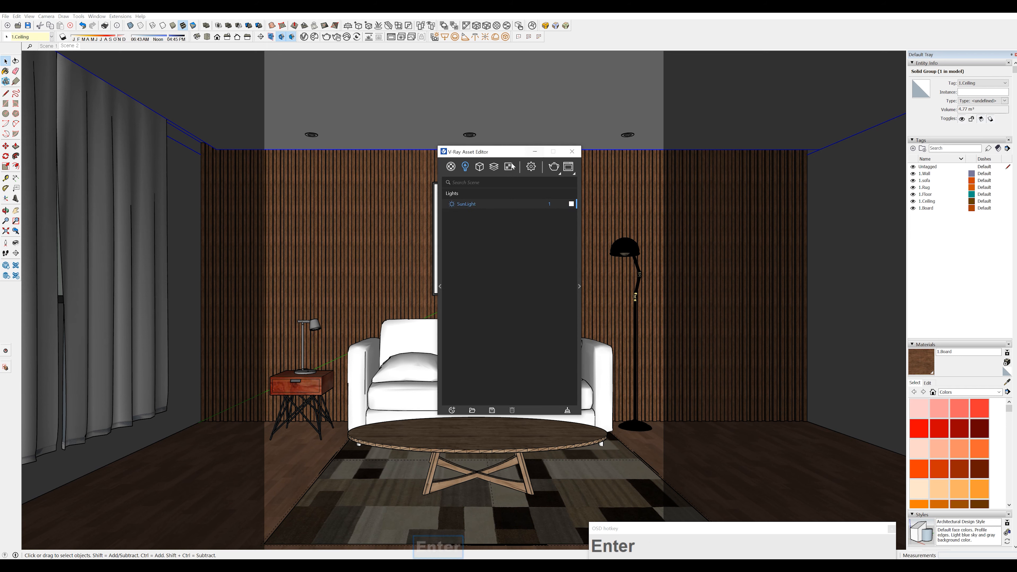
# Open the render settings and switch off the Safe Frame in the render output options
pyautogui.click(532, 169)
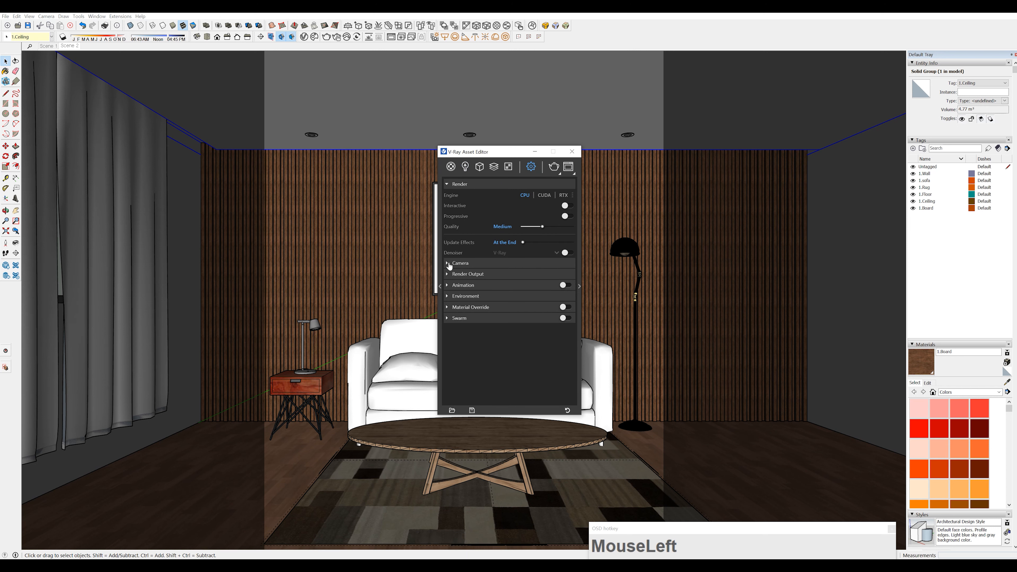
pyautogui.click(448, 275)
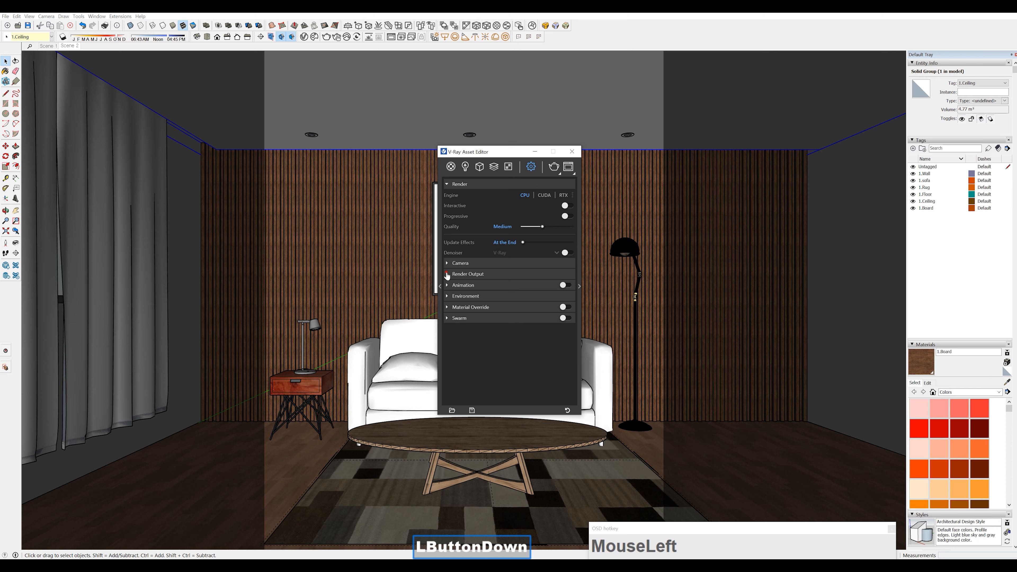
pyautogui.click(569, 286)
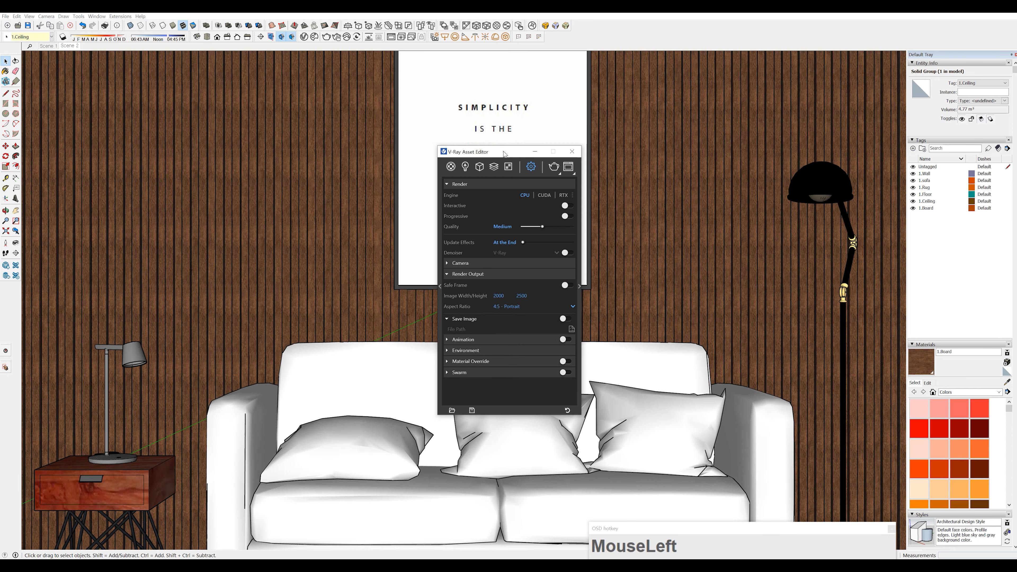
# Reposition and lengthen the V-Ray Asset Editor window and expand its additional Render Parameters
pyautogui.moveTo(503, 151); pyautogui.dragTo(422, 91)
pyautogui.moveTo(446, 355); pyautogui.dragTo(446, 459)
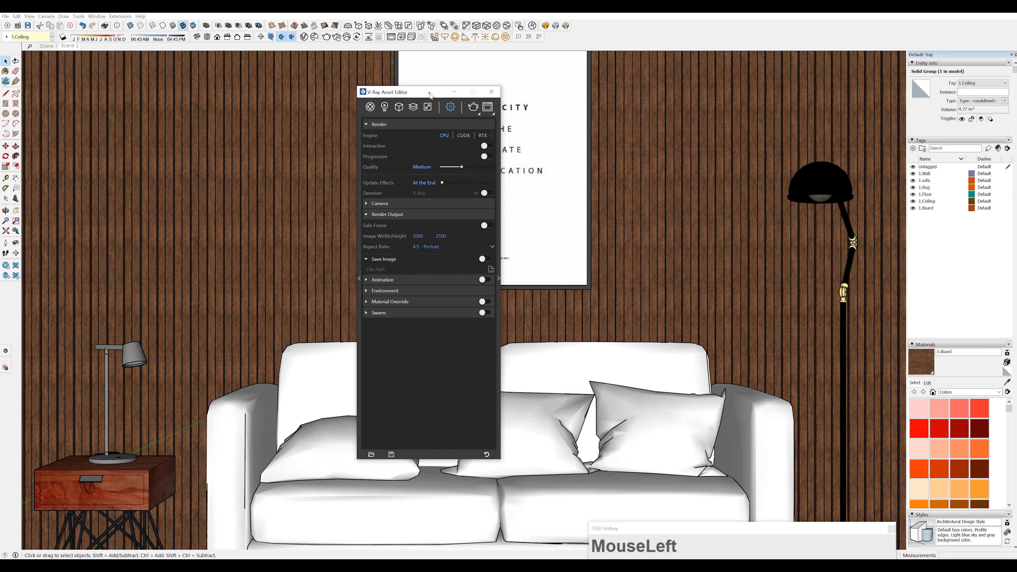
pyautogui.moveTo(420, 91); pyautogui.dragTo(413, 121)
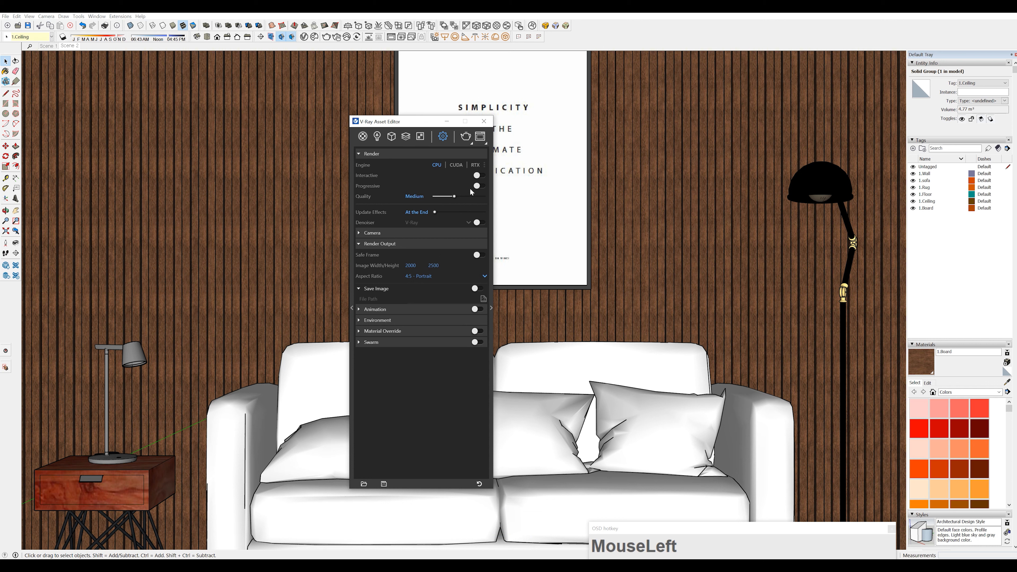
pyautogui.click(491, 308)
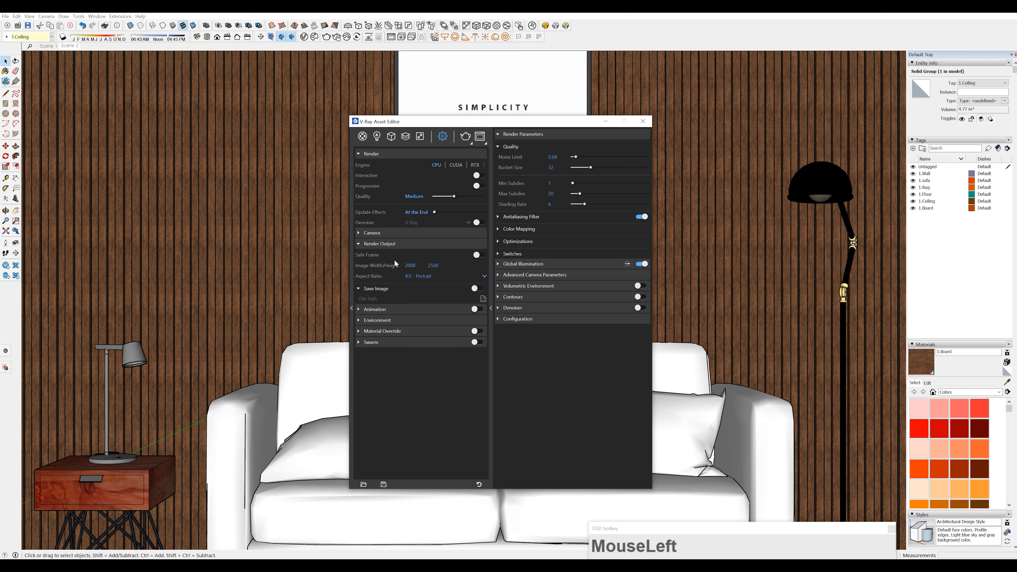
# Set the camera's Exposure Value (EV) to 10
pyautogui.click(360, 234)
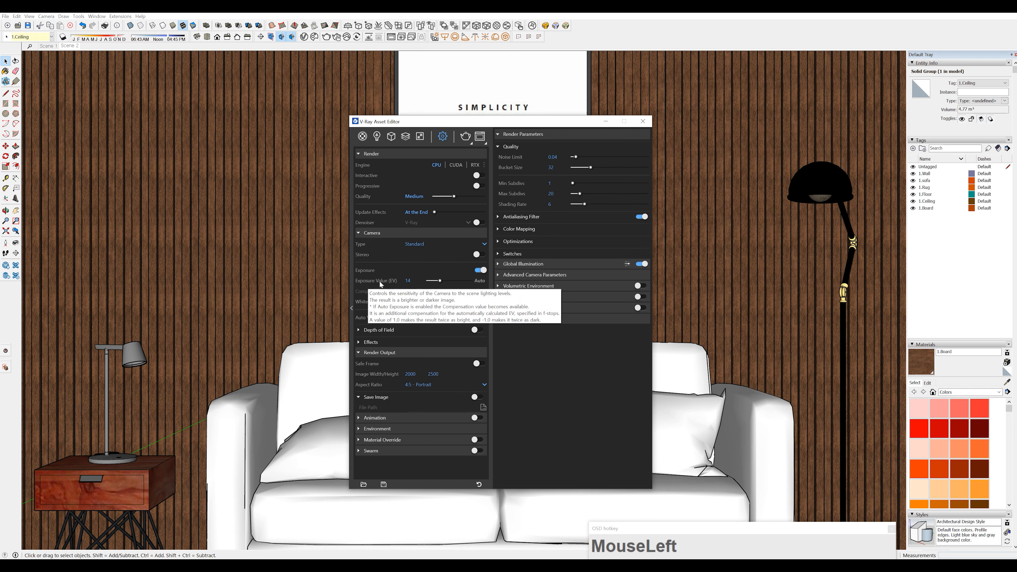
pyautogui.click(408, 280)
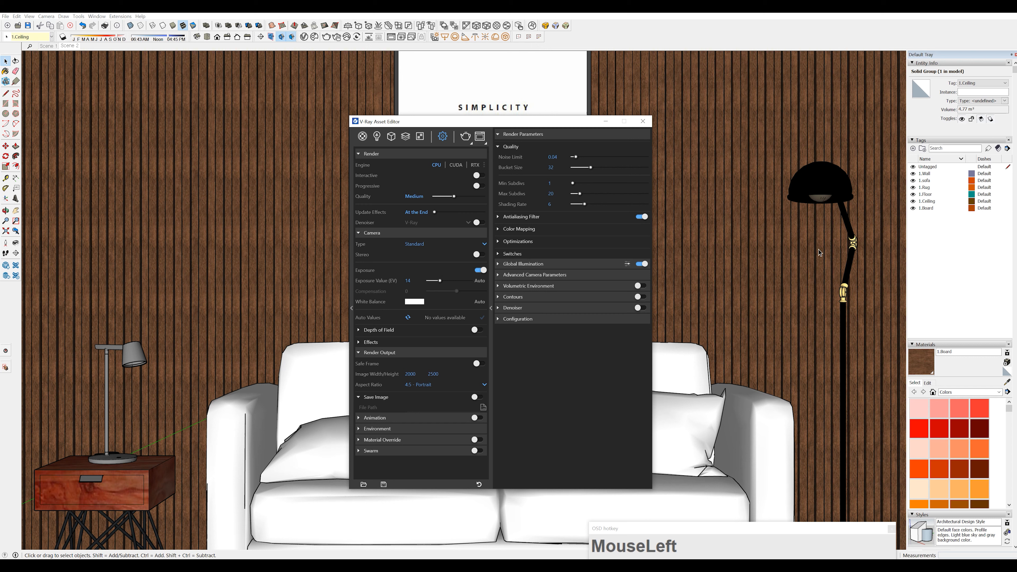
pyautogui.click(408, 279)
pyautogui.click(409, 281)
pyautogui.doubleClick(412, 280)
pyautogui.write('10')
pyautogui.press('Return')
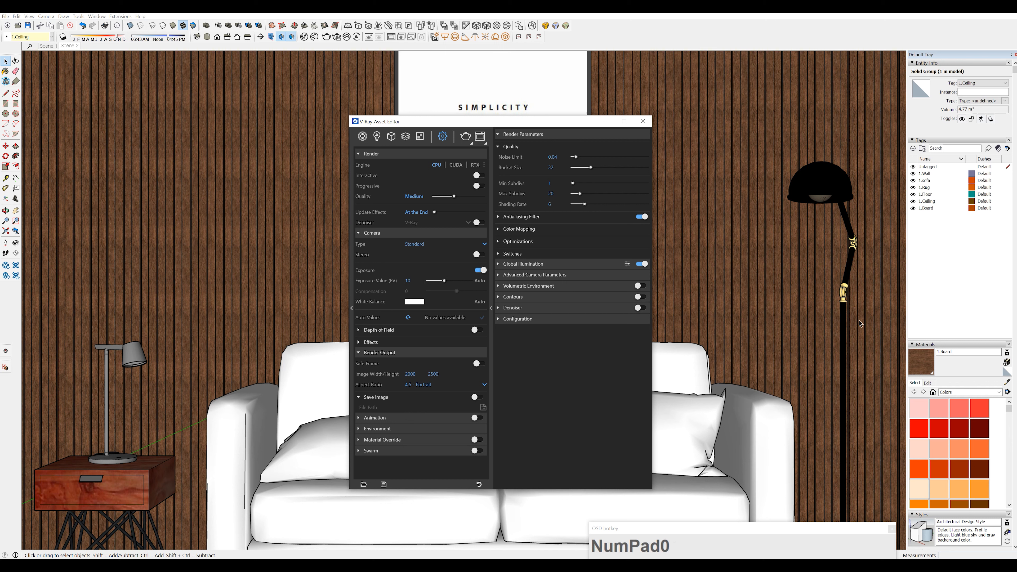
# Restore the camera's Exposure Value (EV) to 14
pyautogui.click(404, 282)
pyautogui.write('14')
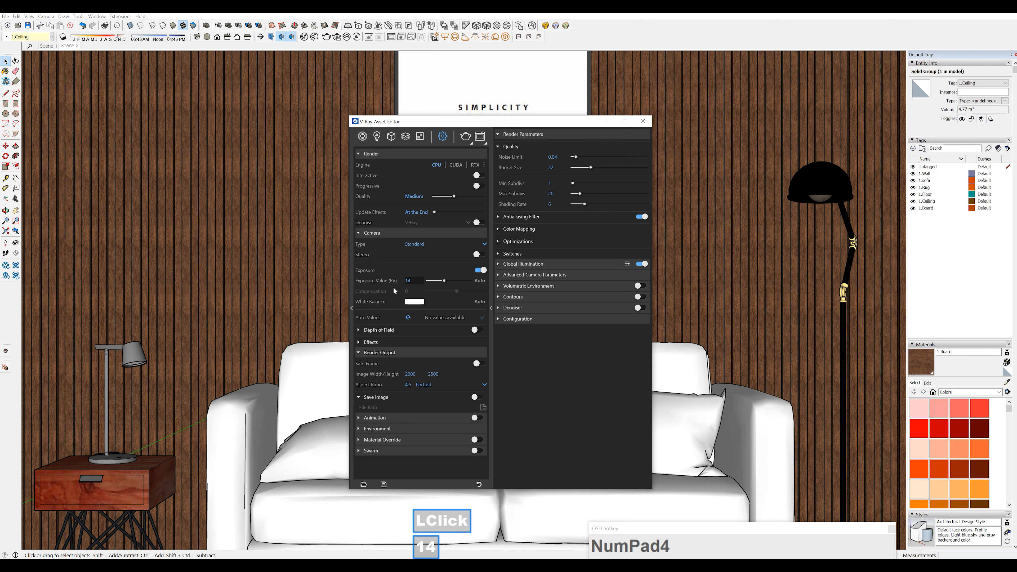
pyautogui.press('Return')
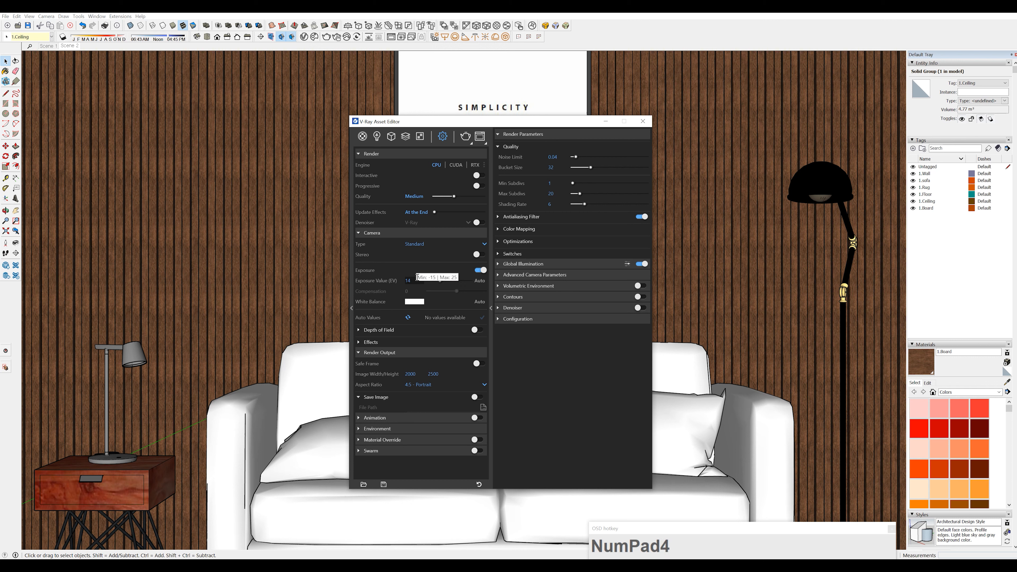
# Set the Global Illumination primary rays to Irradiance map
pyautogui.click(499, 279)
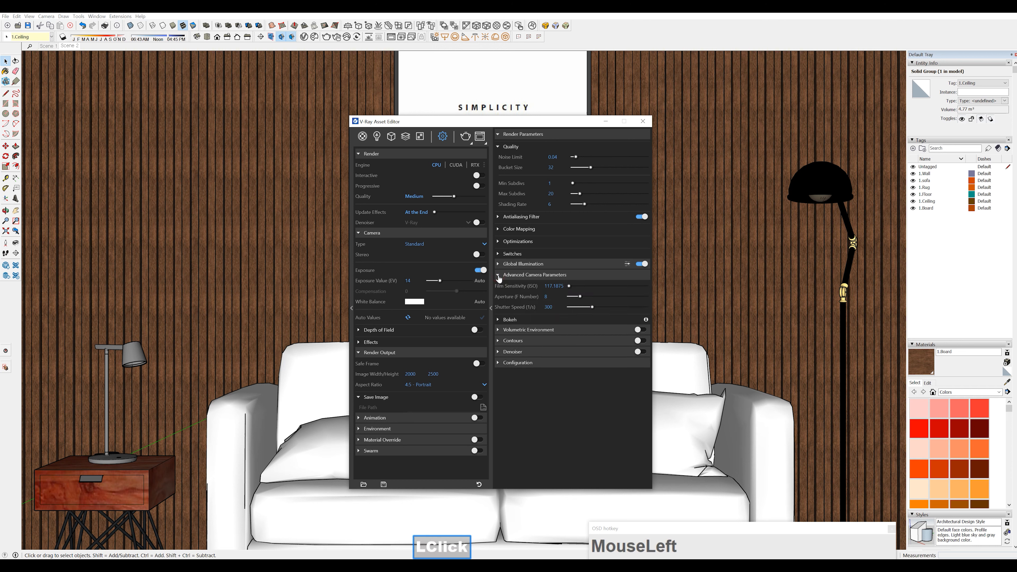
pyautogui.click(499, 276)
pyautogui.click(499, 265)
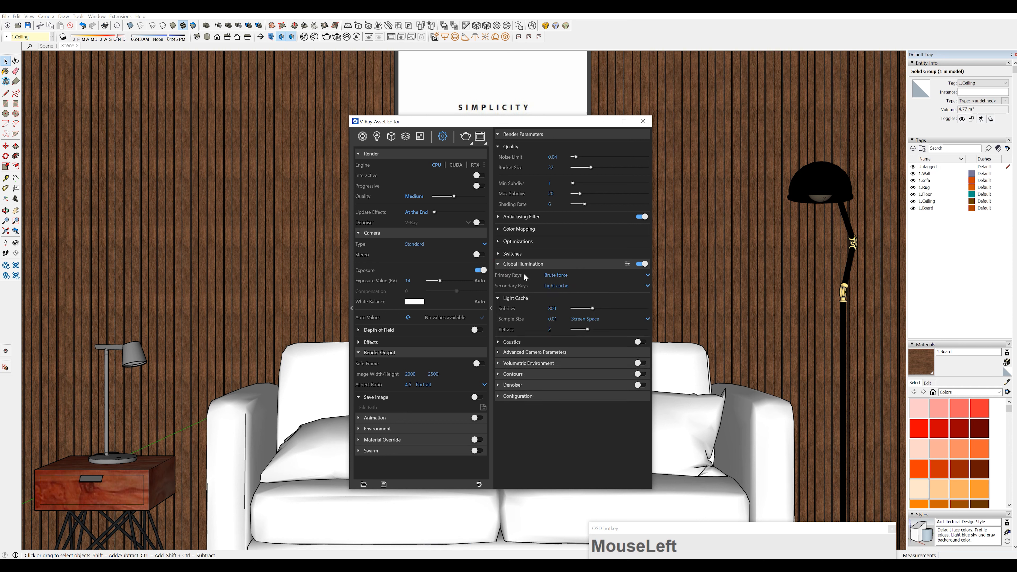
pyautogui.click(561, 285)
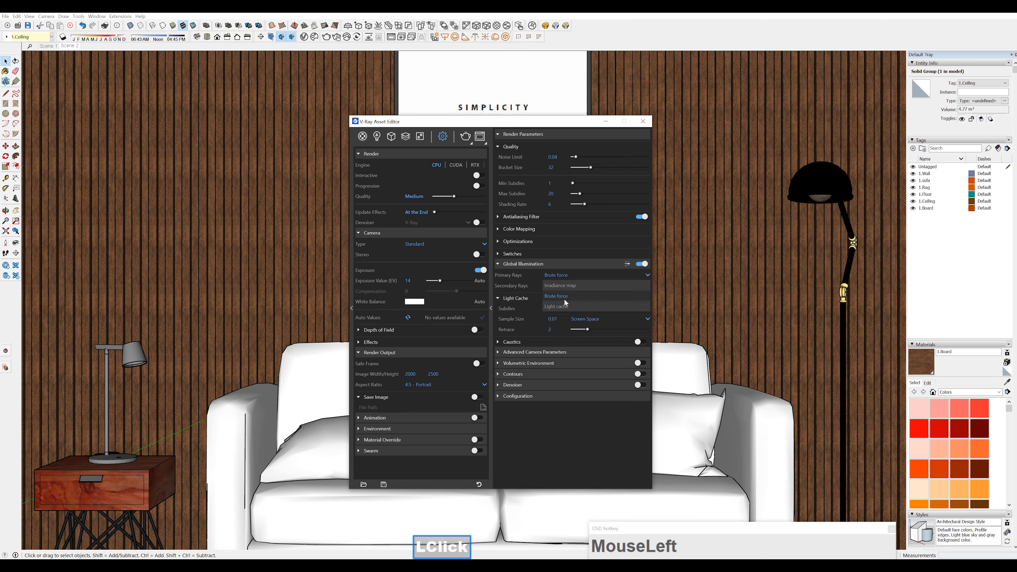
pyautogui.click(568, 285)
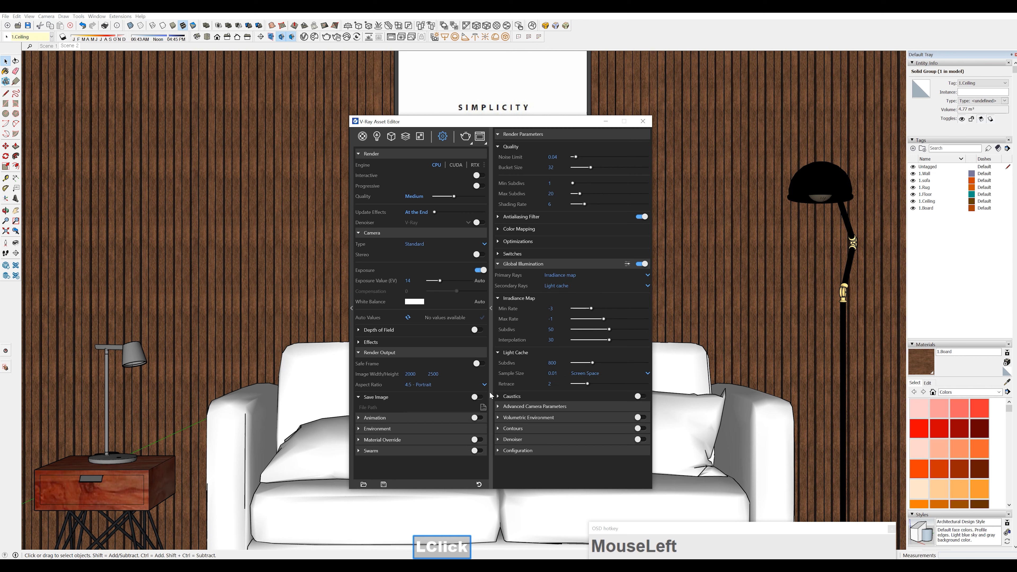
# Show the advanced Global Illumination options and enable Ambient Occlusion with a radius of 3
pyautogui.click(627, 265)
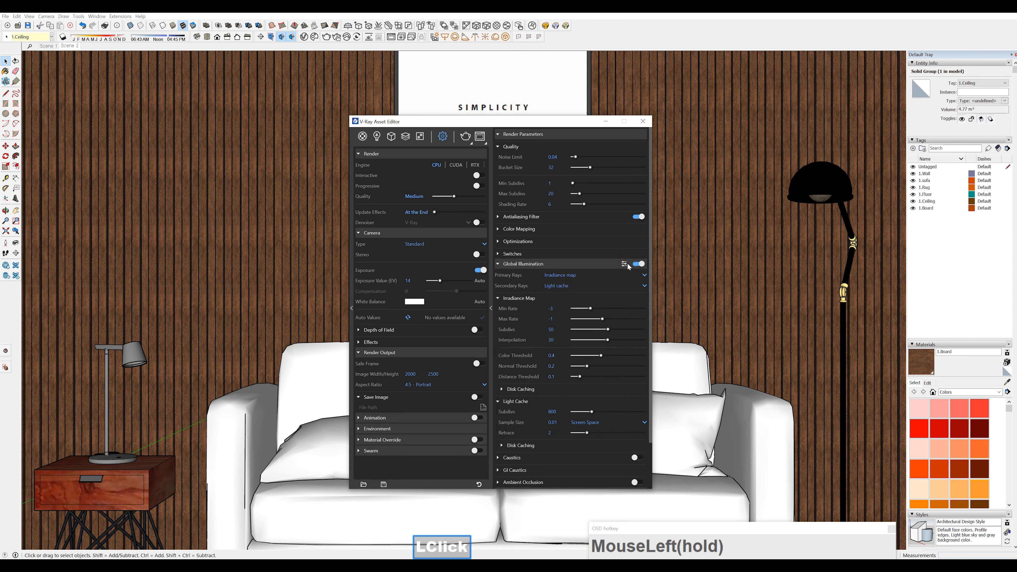
pyautogui.scroll(-1, 609, 395)
pyautogui.scroll(-1, 608, 393)
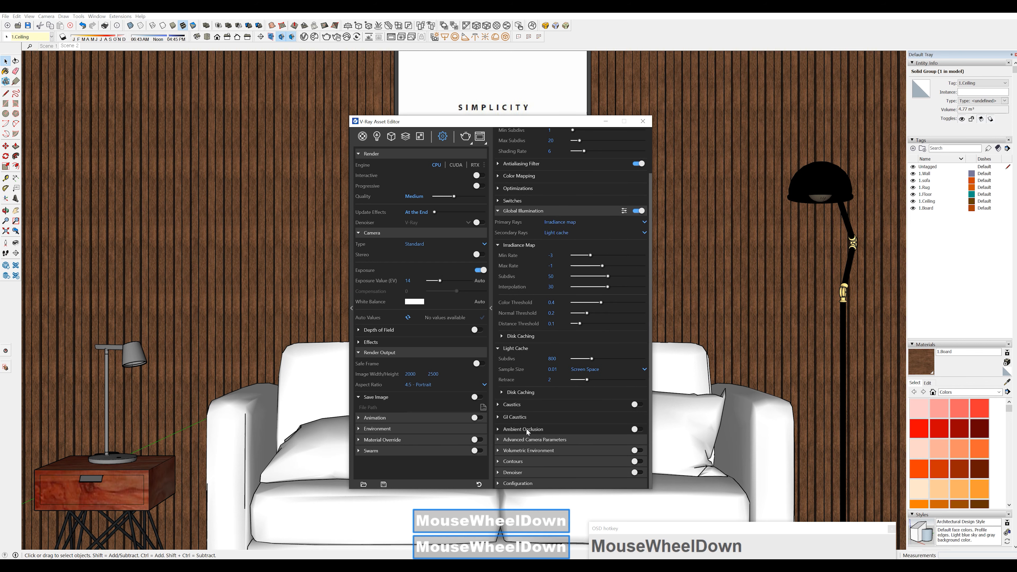
pyautogui.click(509, 430)
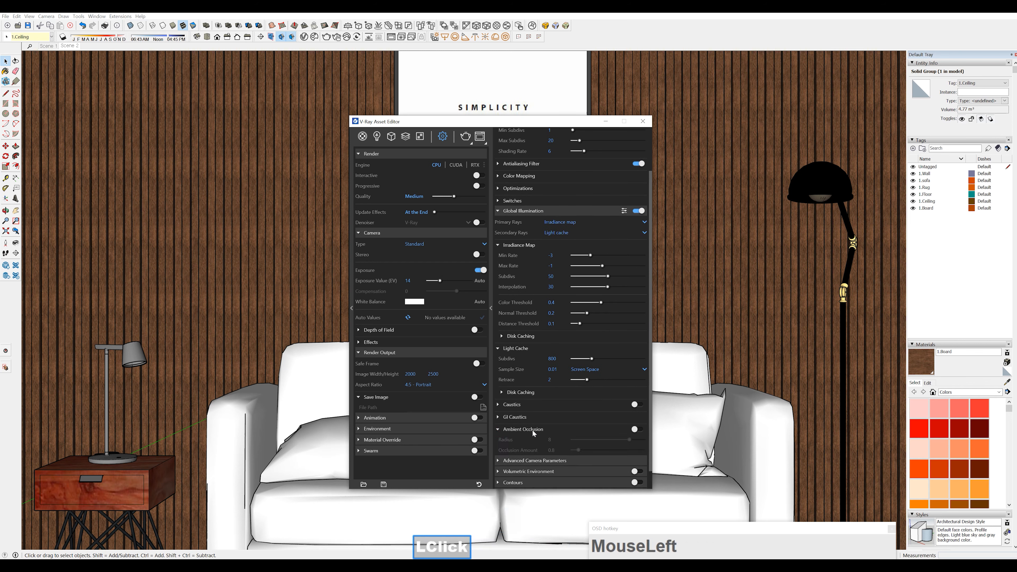
pyautogui.click(638, 429)
pyautogui.click(551, 439)
pyautogui.doubleClick(551, 439)
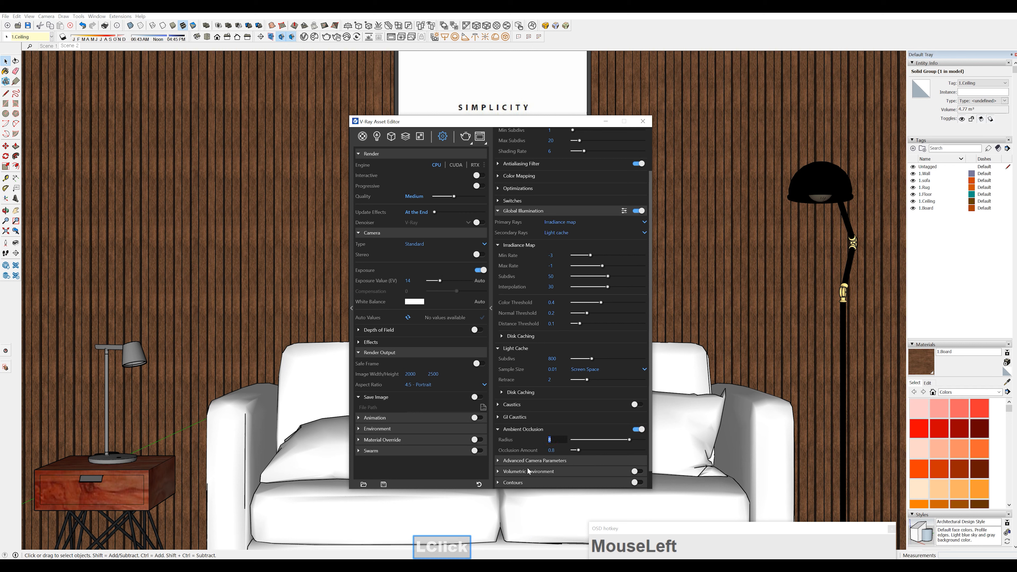
pyautogui.write('3')
pyautogui.press('Return')
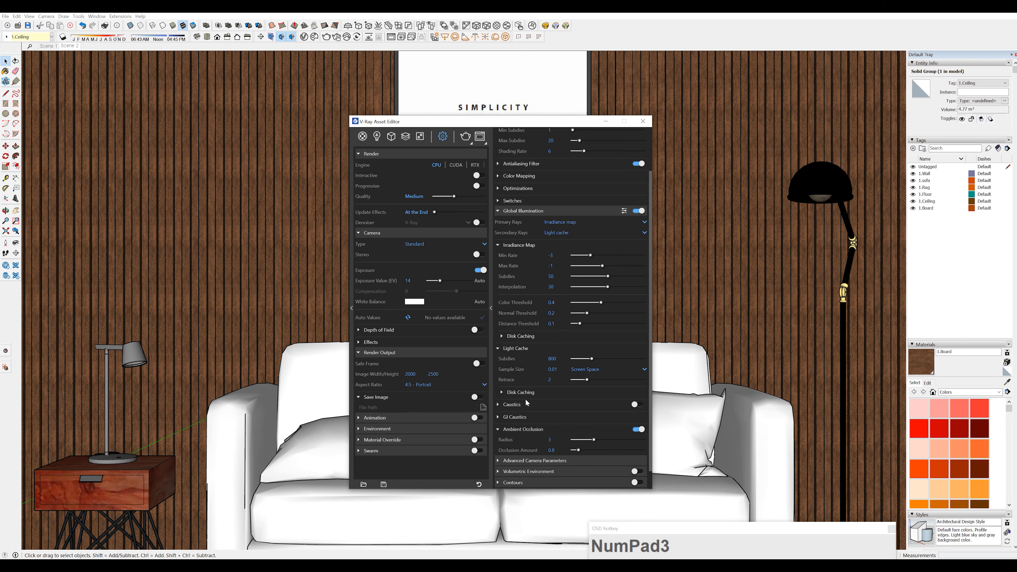
pyautogui.scroll(3, 624, 325)
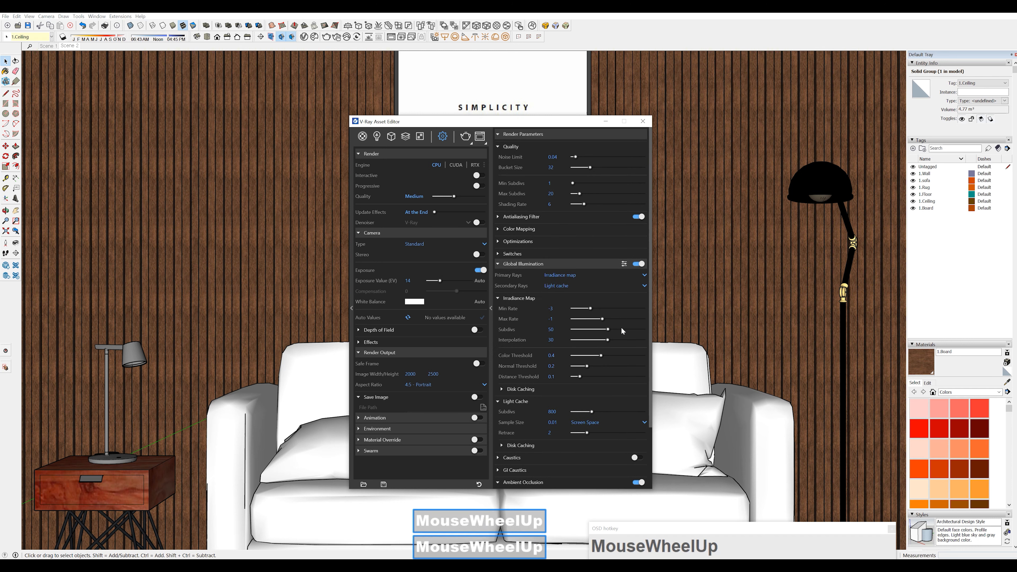
pyautogui.click(498, 264)
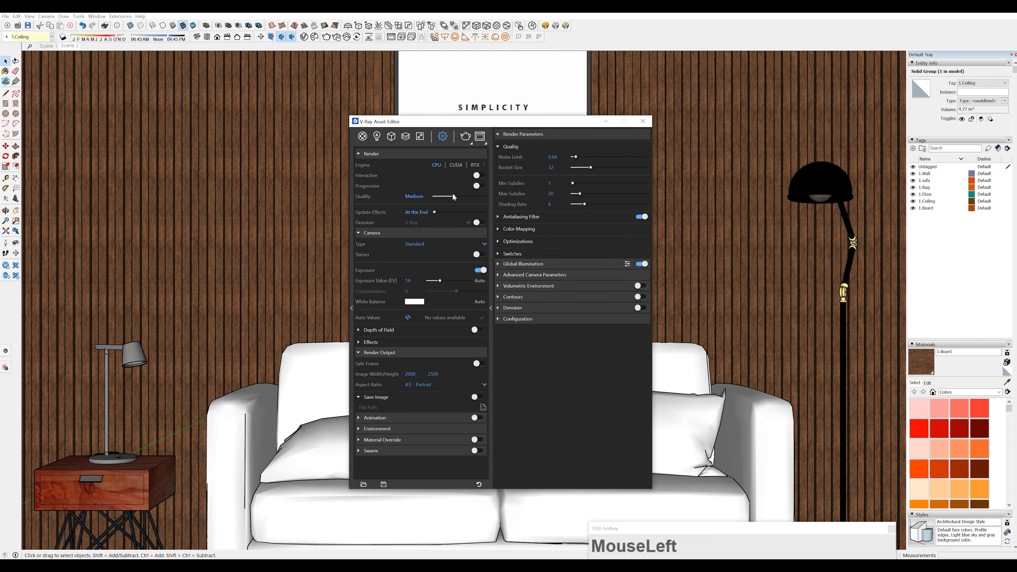
# Try different render quality presets and set the quality to Medium+
pyautogui.moveTo(454, 196)
pyautogui.mouseDown()
pyautogui.moveTo(466, 195)
pyautogui.moveTo(454, 196)
pyautogui.mouseUp()
pyautogui.click(464, 196)
pyautogui.moveTo(461, 196); pyautogui.dragTo(444, 196)
pyautogui.click(552, 156)
pyautogui.click(454, 196)
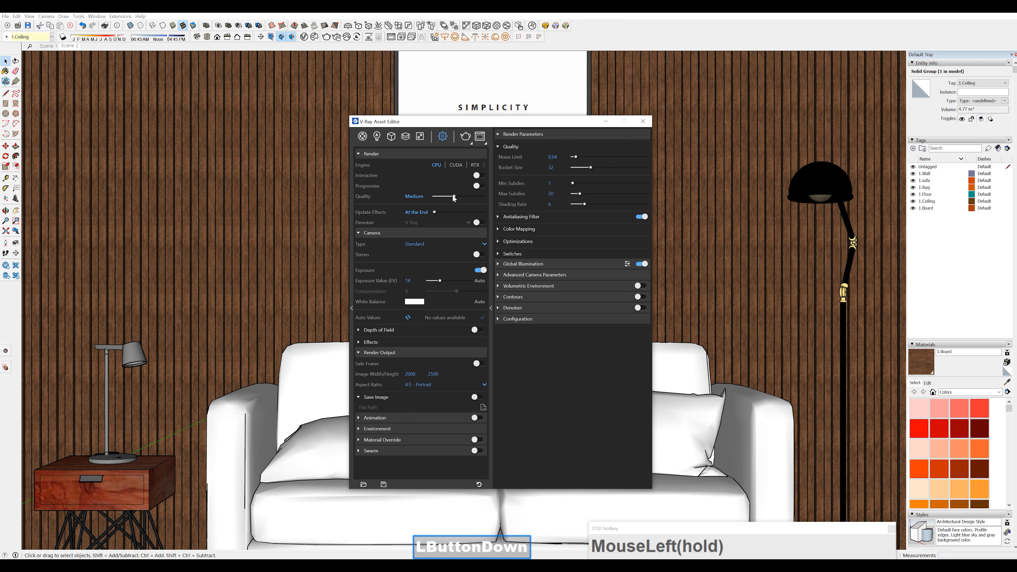
pyautogui.moveTo(453, 196); pyautogui.dragTo(466, 197)
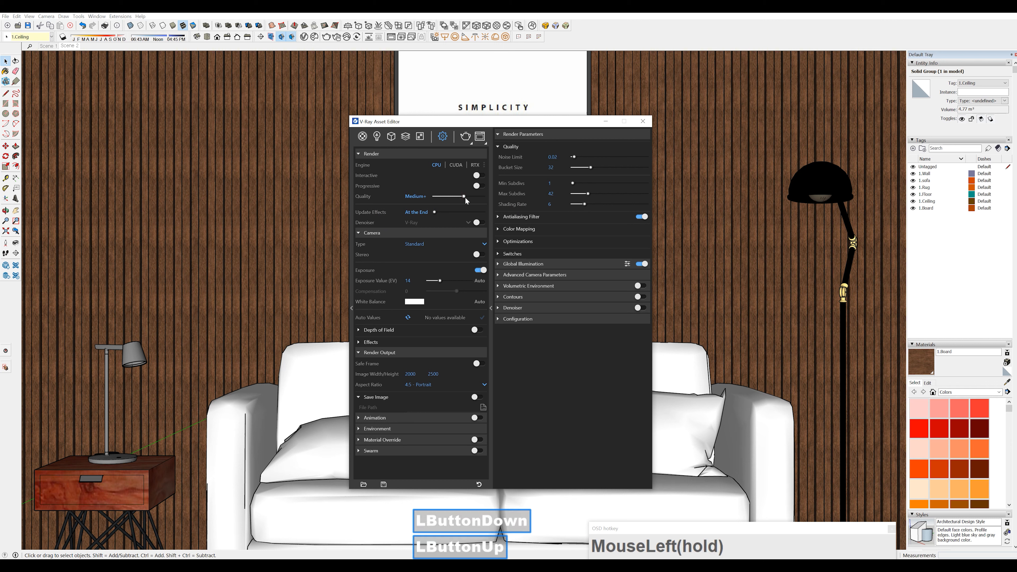
# Turn on the Safe Frame for the render output
pyautogui.scroll(-2, 462, 276)
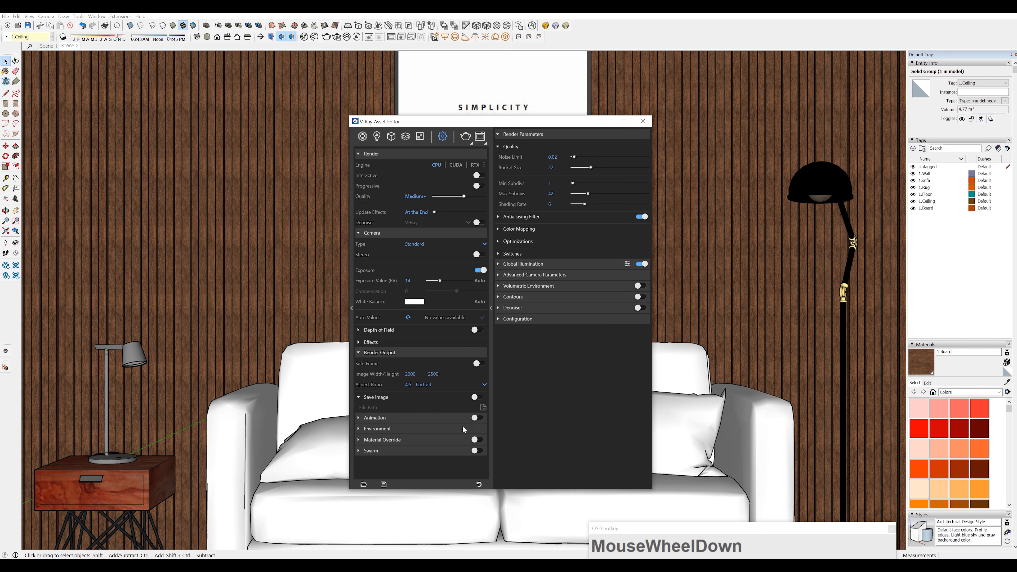
pyautogui.click(419, 373)
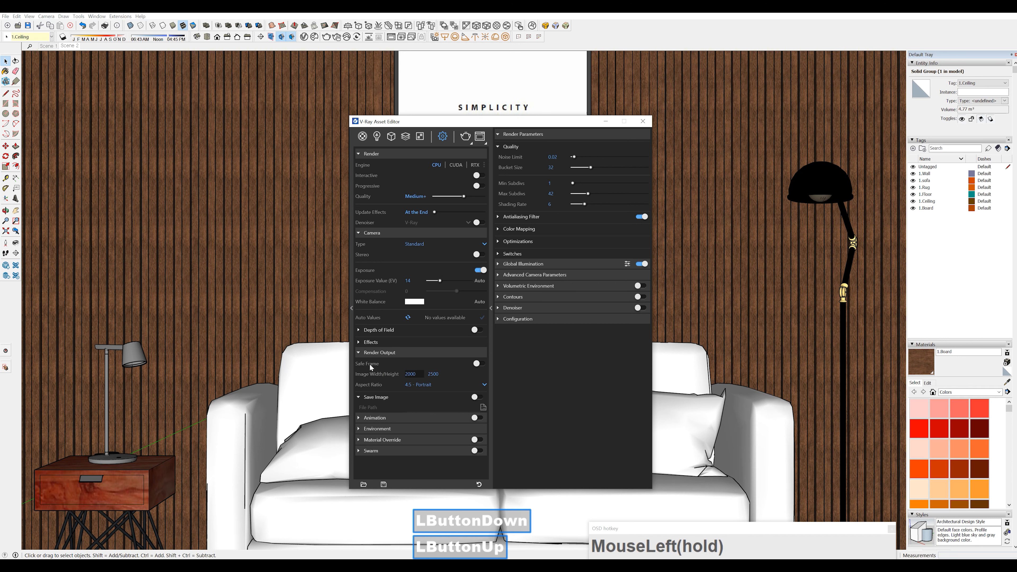
pyautogui.click(477, 364)
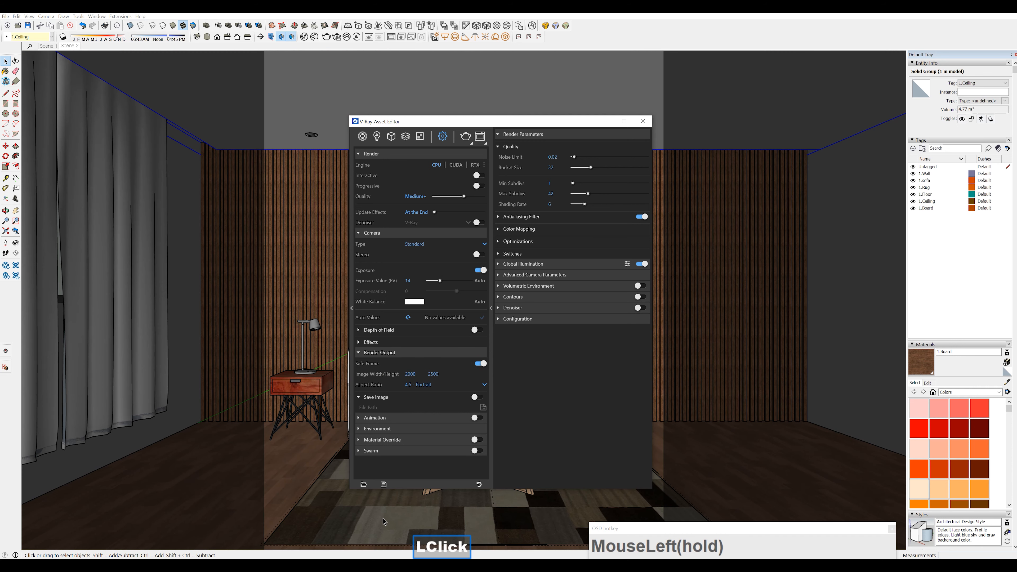
# Move the V-Ray Asset Editor clear of the scene and set the output aspect ratio to 16:9 - Widescreen
pyautogui.moveTo(525, 122); pyautogui.dragTo(706, 120)
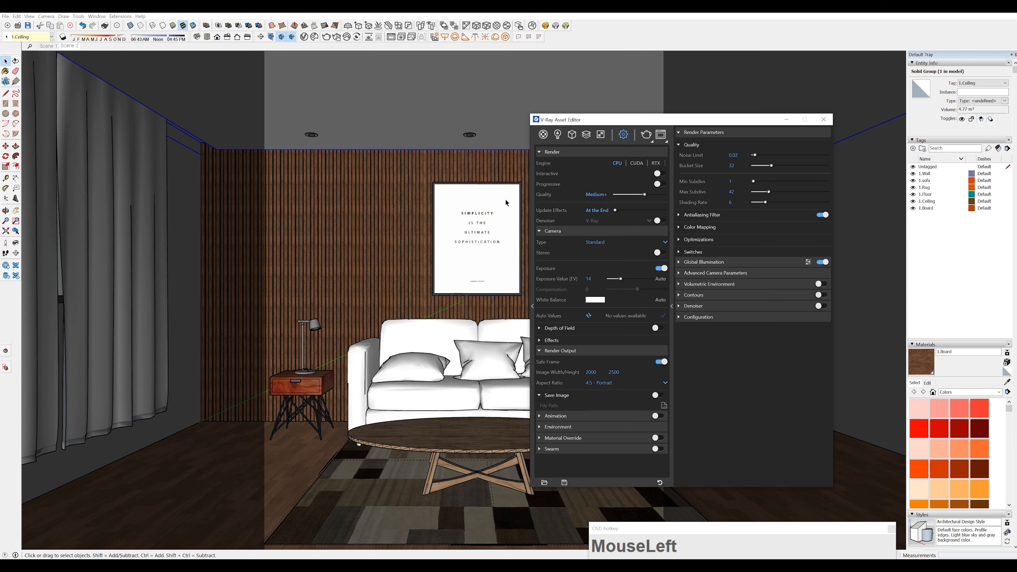
pyautogui.moveTo(645, 119); pyautogui.dragTo(645, 78)
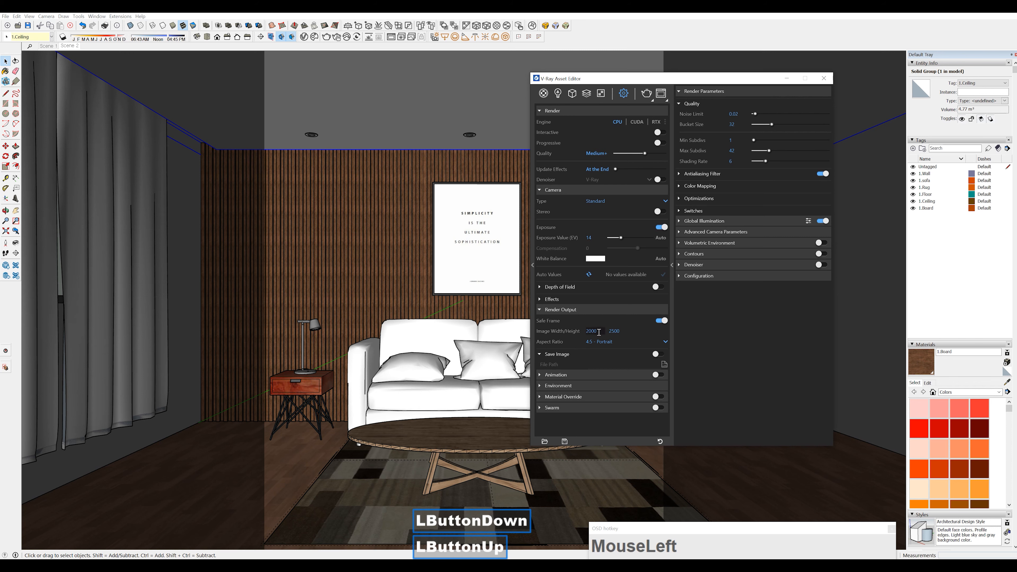
pyautogui.click(590, 342)
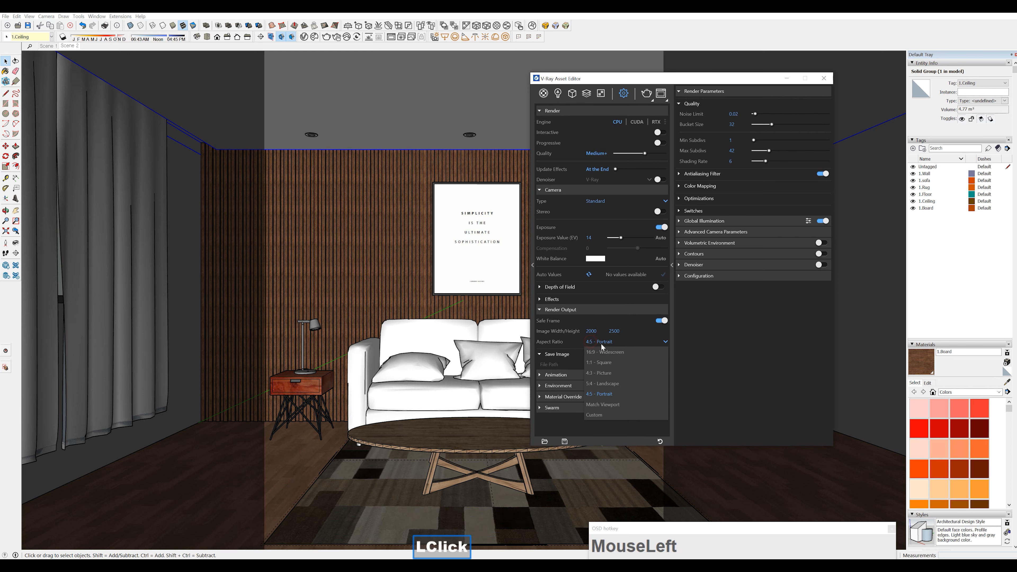
pyautogui.click(606, 352)
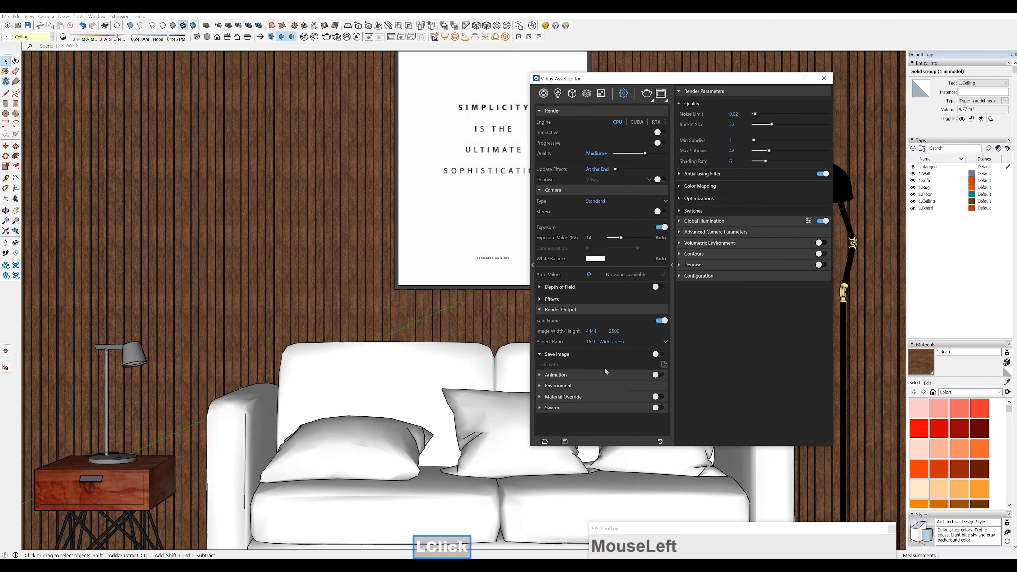
# Set the render output aspect ratio to 4:5 - Portrait and reposition the V-Ray Asset Editor
pyautogui.click(592, 341)
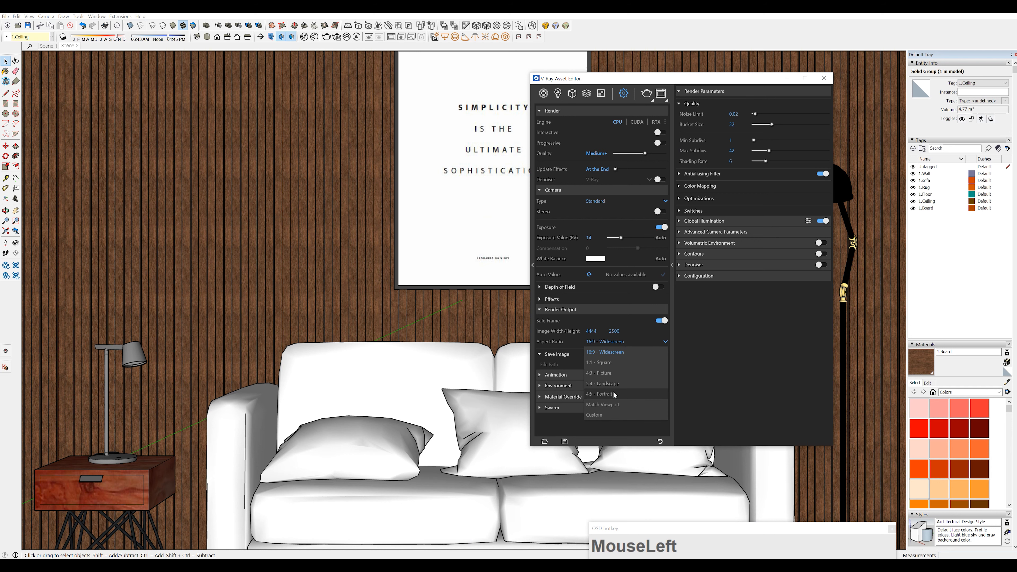
pyautogui.click(600, 394)
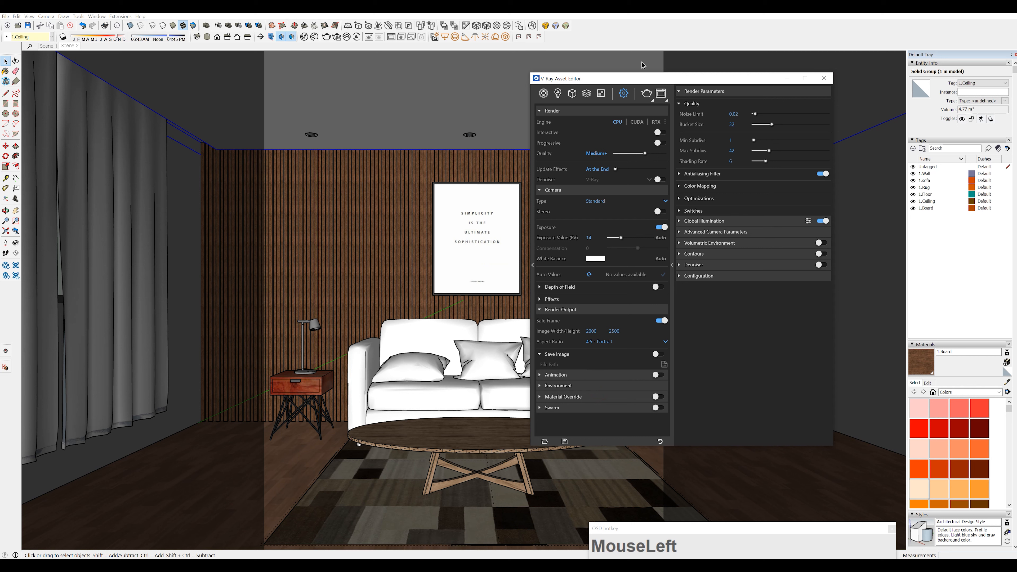
pyautogui.moveTo(645, 83); pyautogui.dragTo(630, 63)
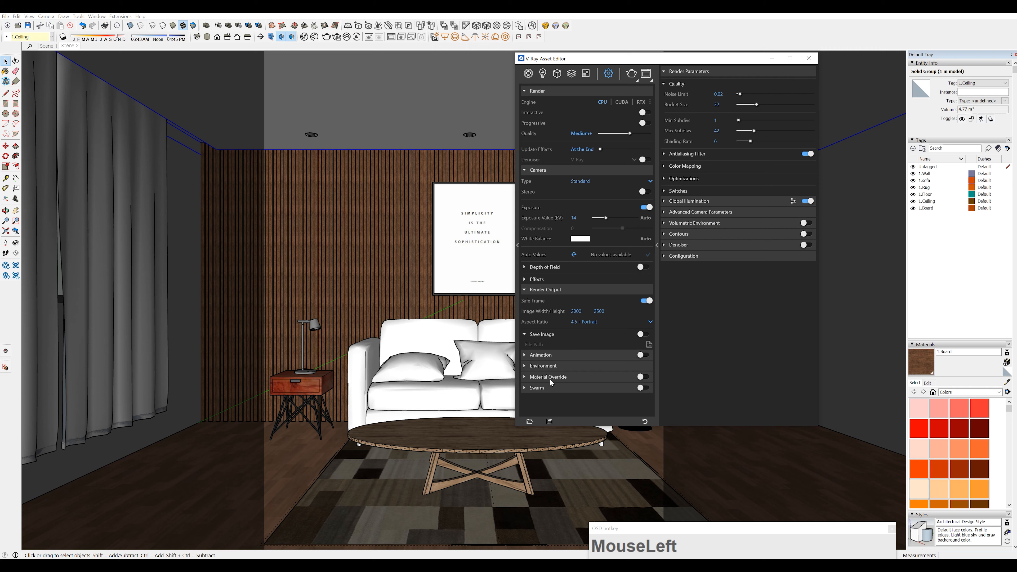
# Enable Material Override for the render and show its settings
pyautogui.click(525, 377)
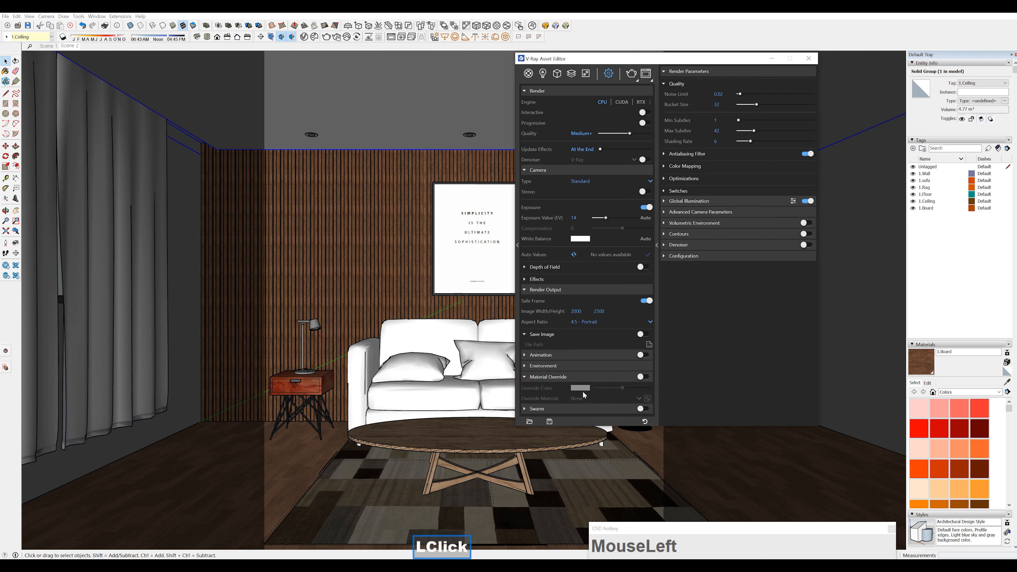
pyautogui.click(525, 377)
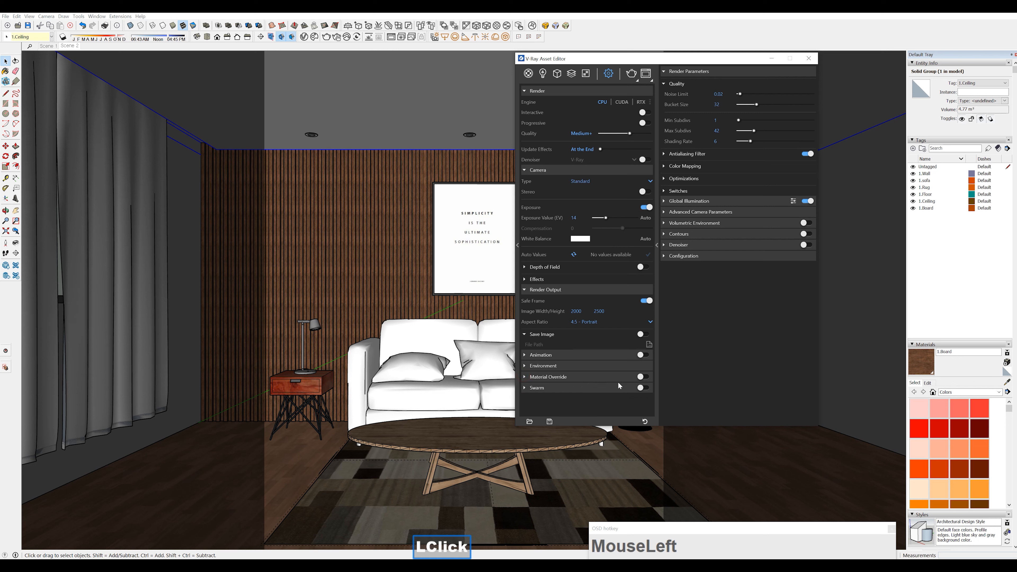
pyautogui.click(644, 377)
pyautogui.click(524, 377)
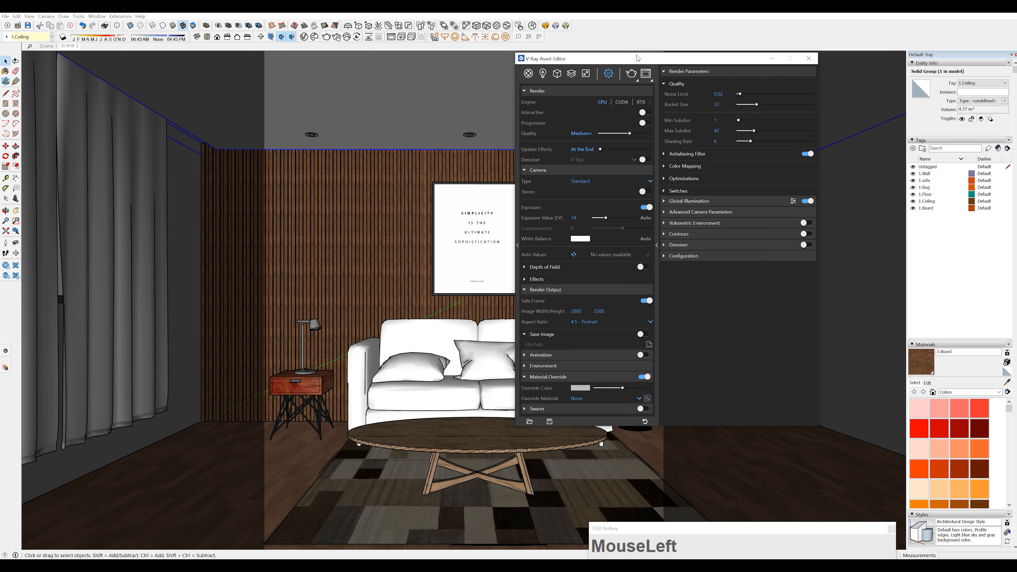
# Render a test image of the closed room with the material override applied
pyautogui.press('F1')
pyautogui.click(630, 74)
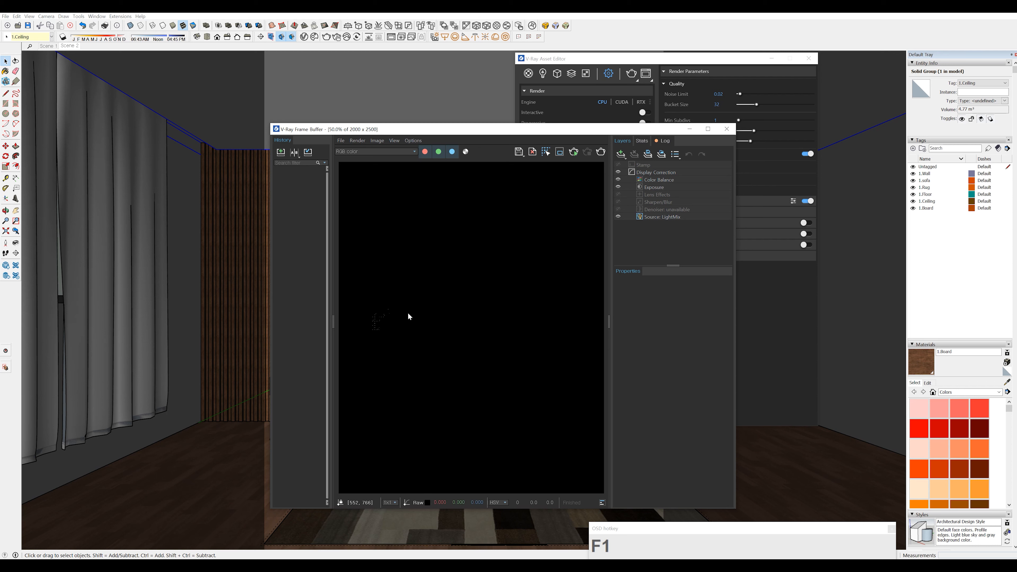
pyautogui.click(430, 86)
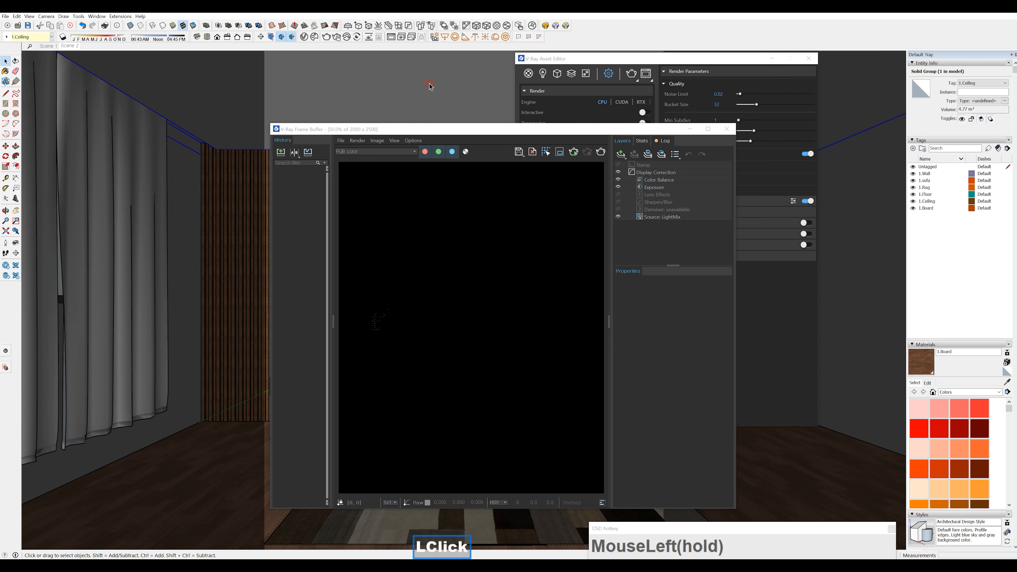
# Hide the 1.Ceiling tag, render the room again to examine the overridden materials, and close the frame buffer
pyautogui.click(913, 201)
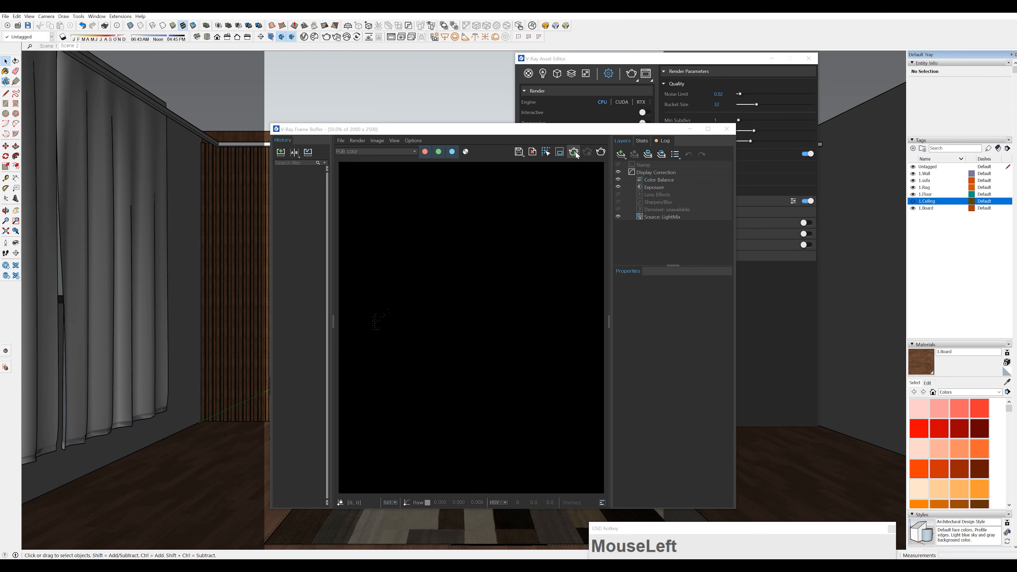
pyautogui.click(599, 156)
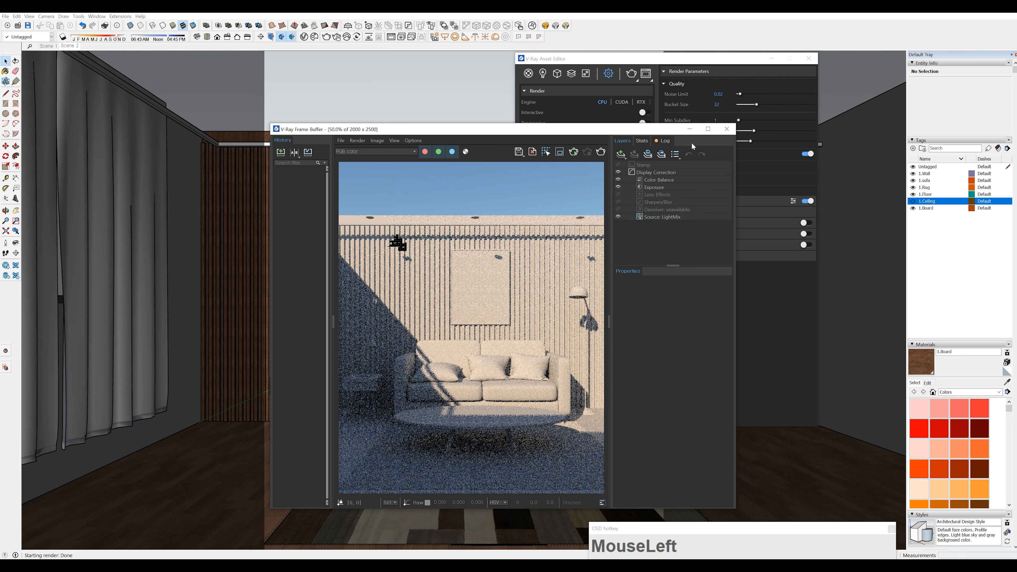
pyautogui.moveTo(480, 129); pyautogui.dragTo(301, 84)
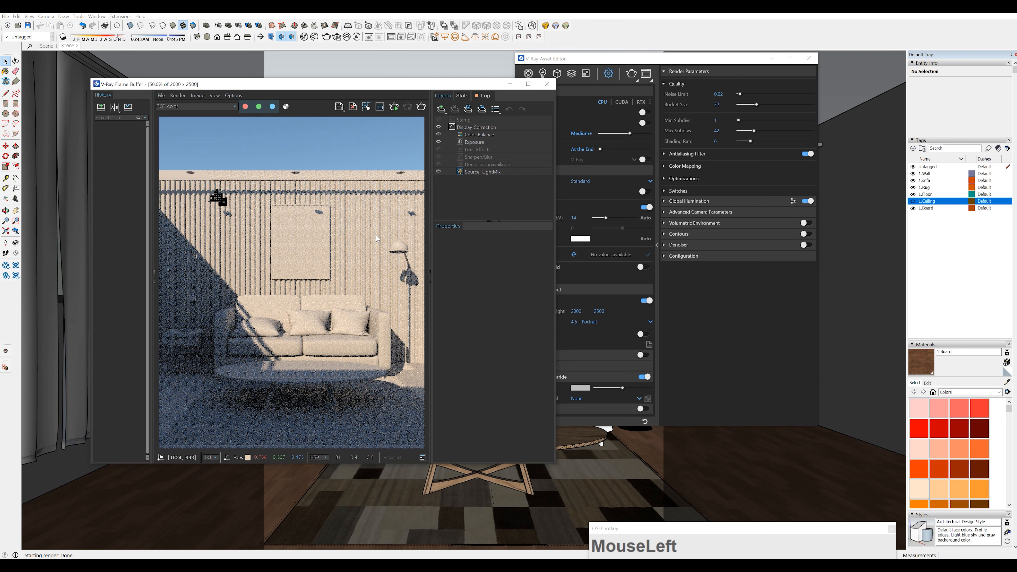
pyautogui.click(355, 221)
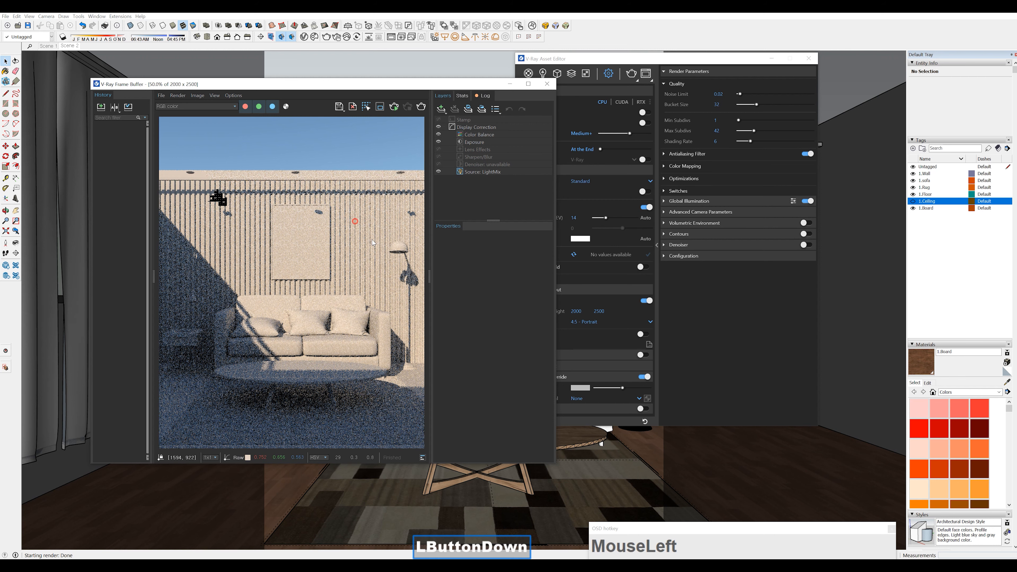
pyautogui.moveTo(373, 84); pyautogui.dragTo(405, 87)
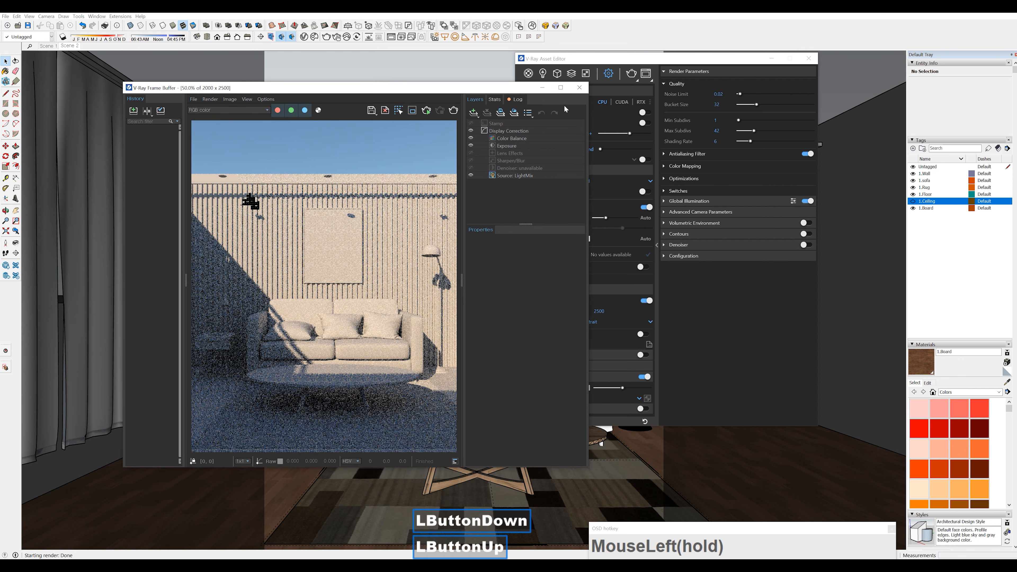
pyautogui.click(578, 88)
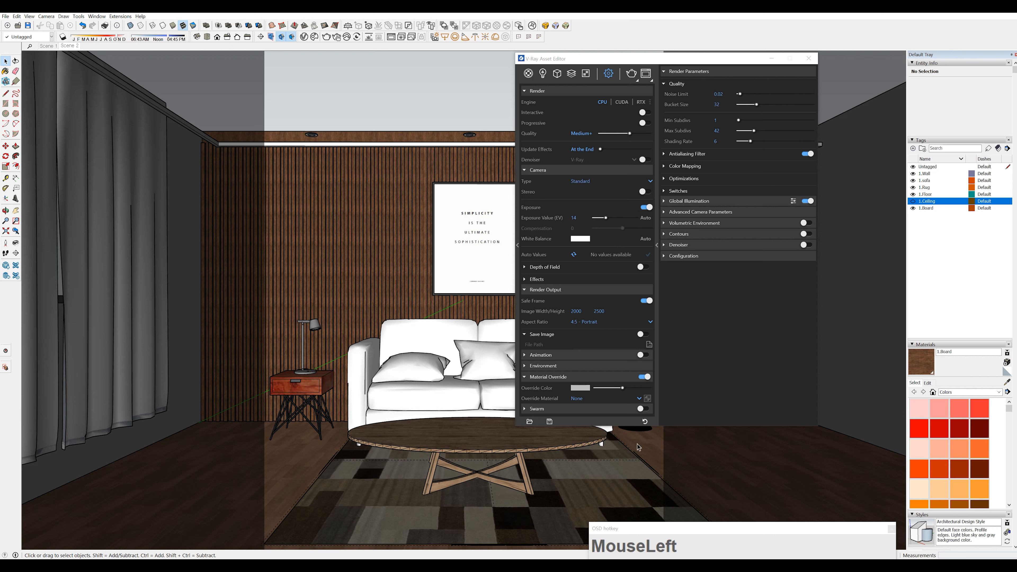
# Switch Material Override off and on again, make the 1.Ceiling tag visible, and close the V-Ray Asset Editor
pyautogui.click(645, 378)
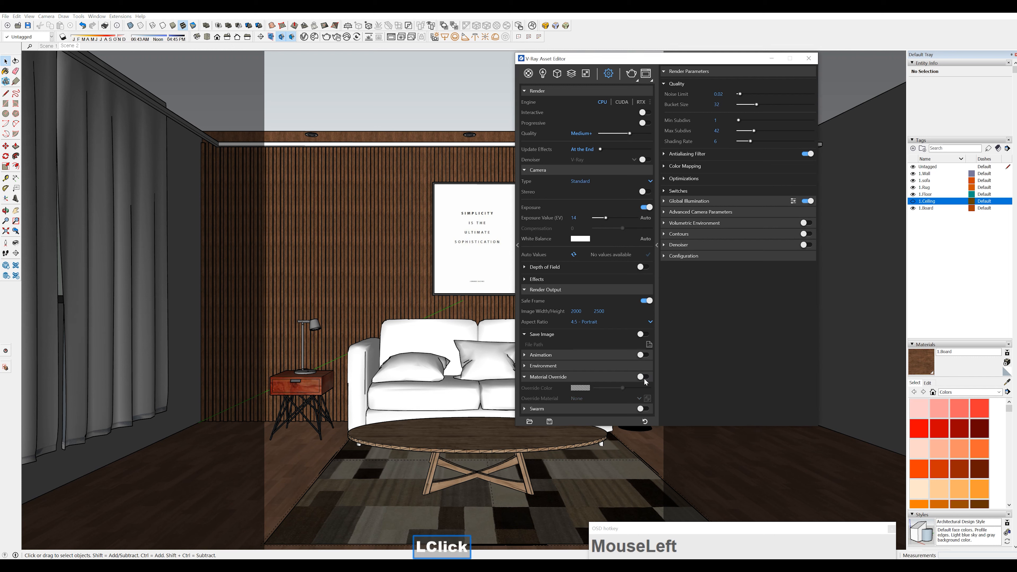
pyautogui.click(644, 378)
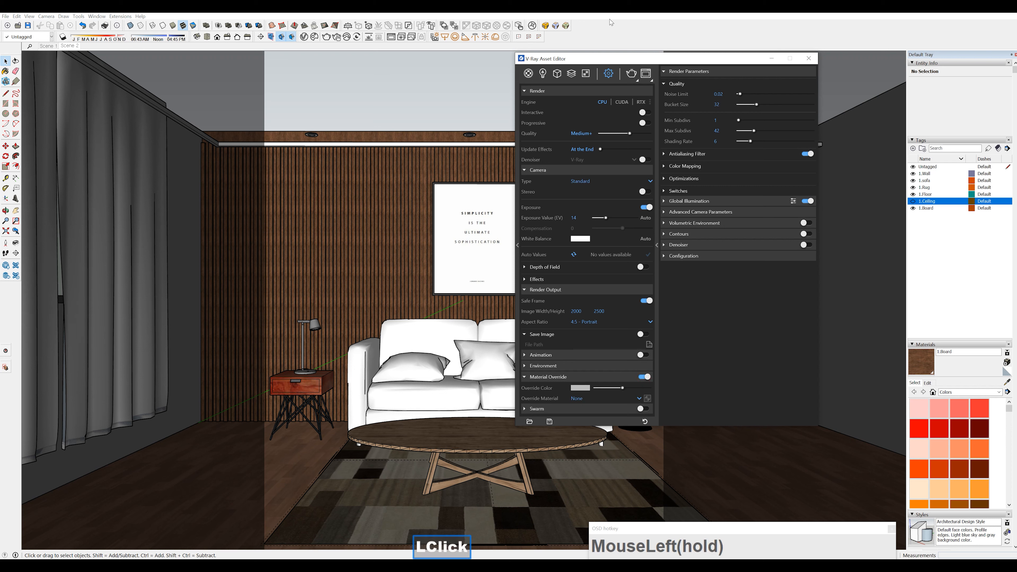
pyautogui.moveTo(602, 59); pyautogui.dragTo(621, 59)
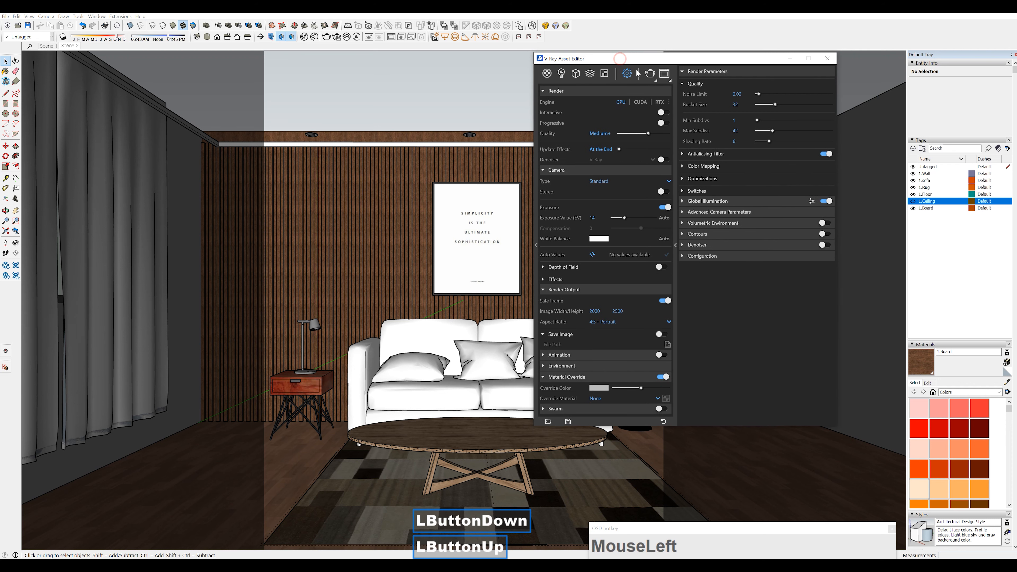
pyautogui.click(913, 202)
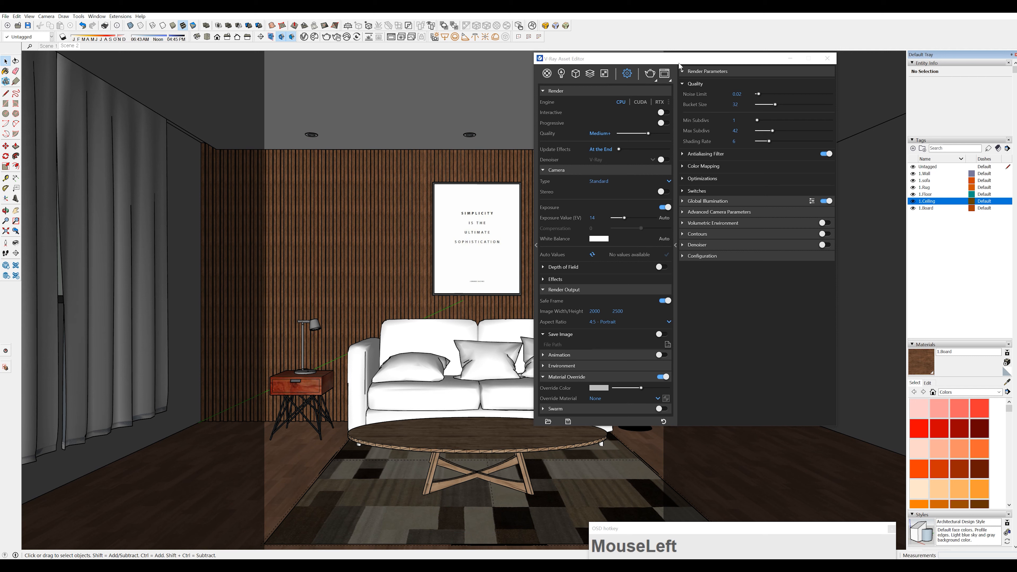
pyautogui.moveTo(678, 59); pyautogui.dragTo(667, 83)
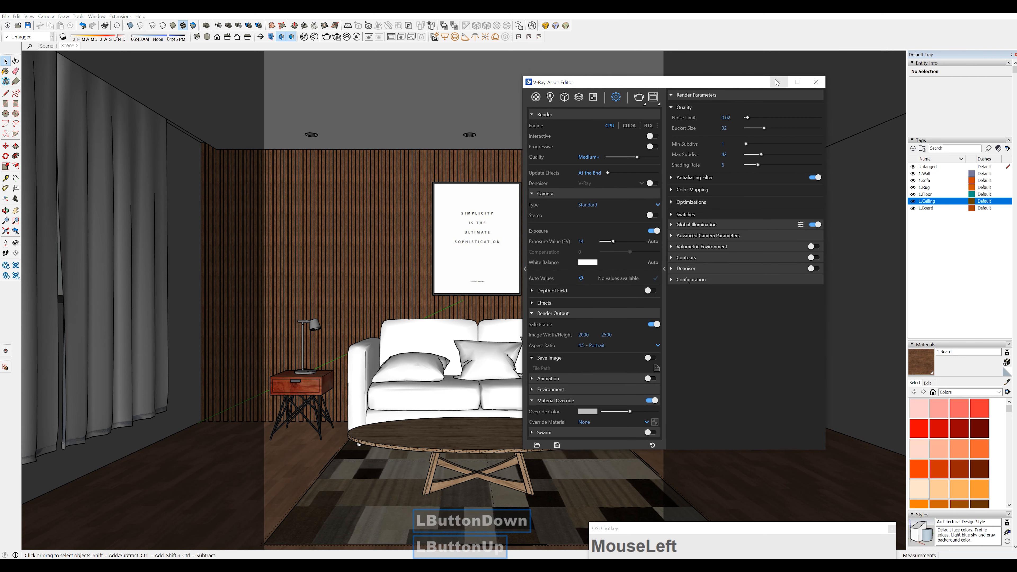
pyautogui.click(816, 82)
# Turn off the Safe Frame in the V-Ray render output settings and close the V-Ray Asset Editor
pyautogui.moveTo(305, 360); pyautogui.dragTo(320, 369, button='middle')
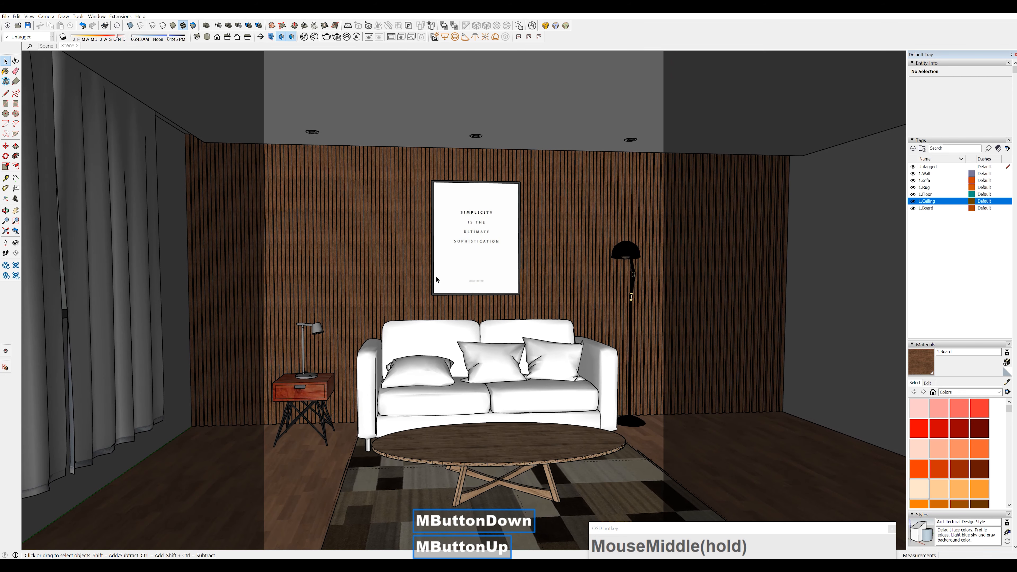
pyautogui.scroll(3, 330, 343)
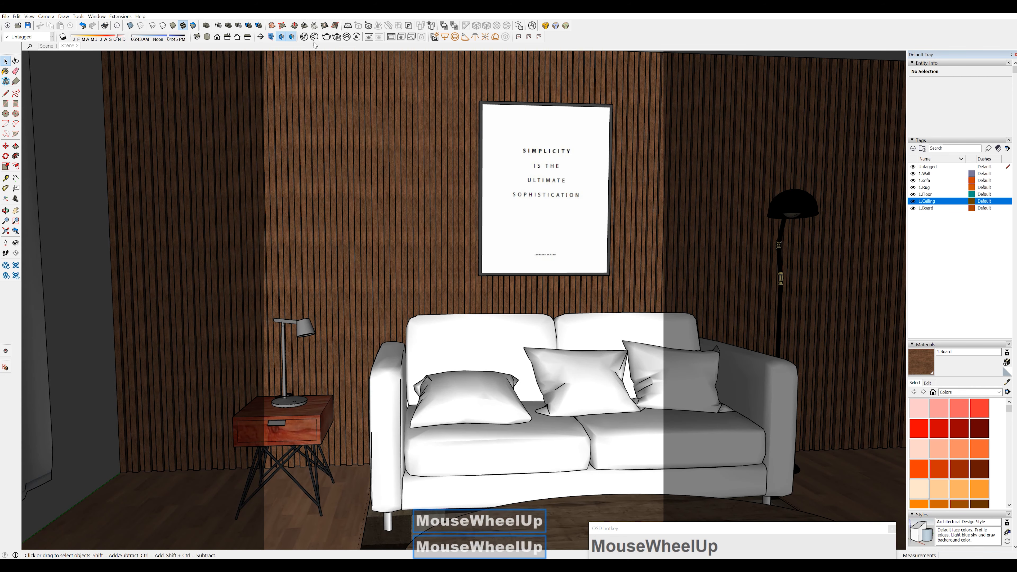
pyautogui.click(306, 37)
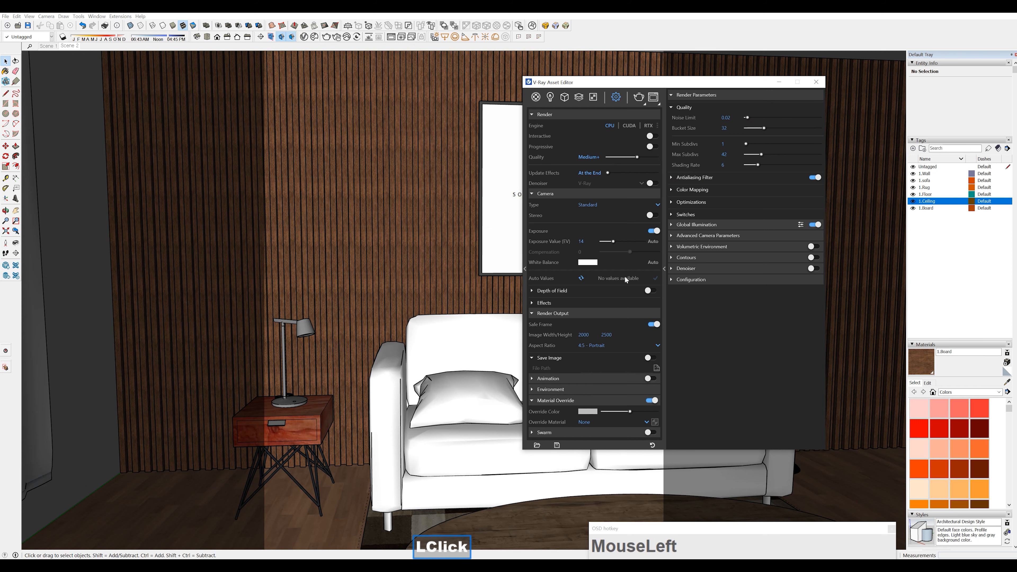
pyautogui.click(653, 324)
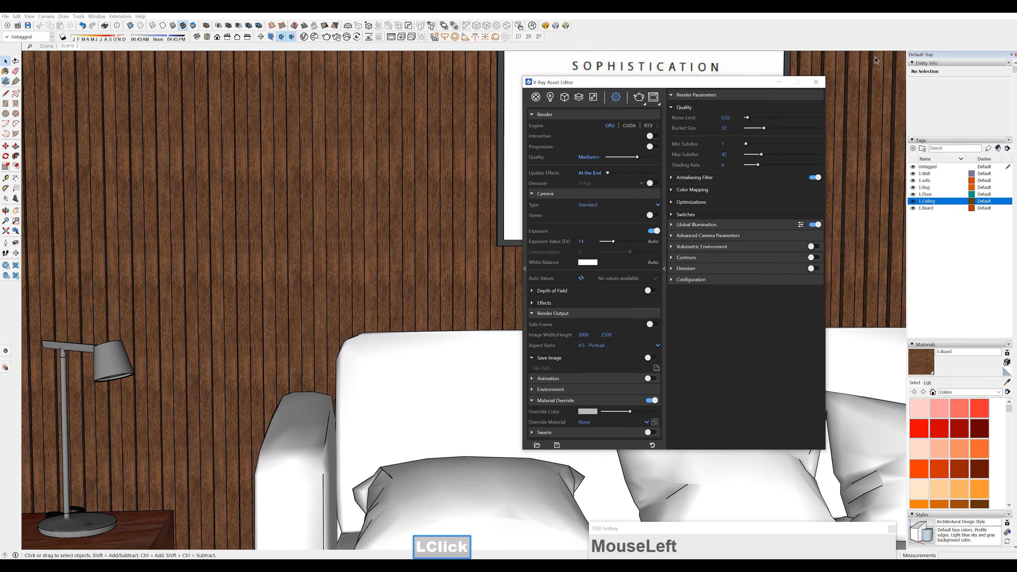
pyautogui.click(820, 83)
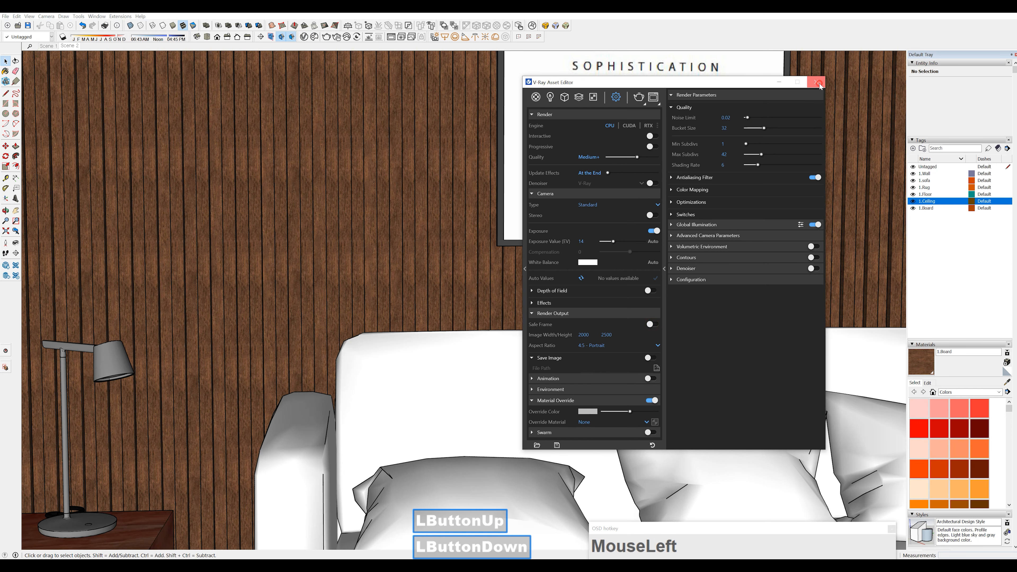
# Place a small V-Ray Rectangle Light on the bedside table's top surface, beside the lamp base
pyautogui.scroll(-5, 612, 287)
pyautogui.scroll(7, 306, 272)
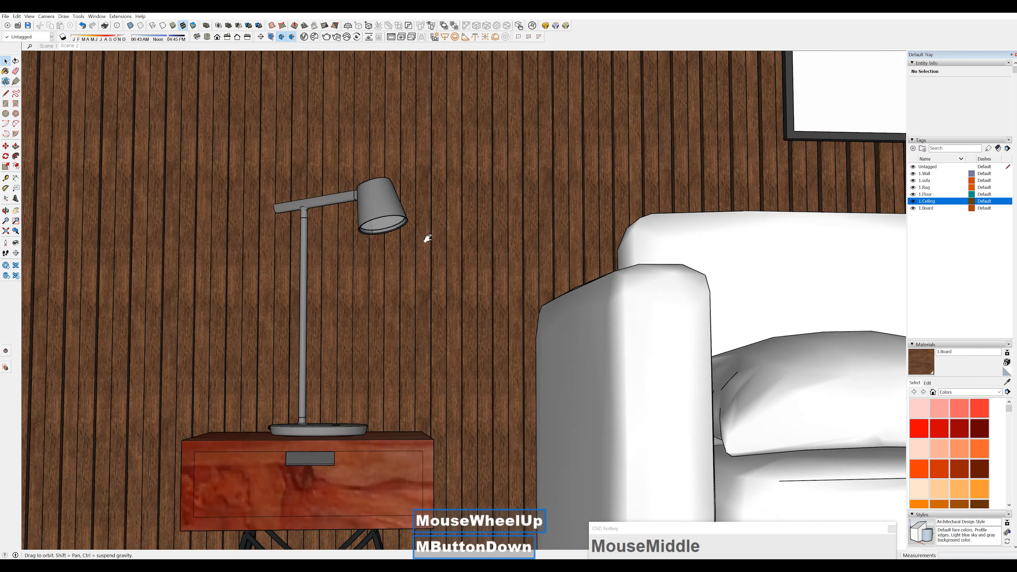
pyautogui.keyDown('shift'); pyautogui.moveTo(428, 238); pyautogui.dragTo(404, 323, button='middle'); pyautogui.keyUp('shift')
pyautogui.scroll(2, 507, 245)
pyautogui.click(445, 36)
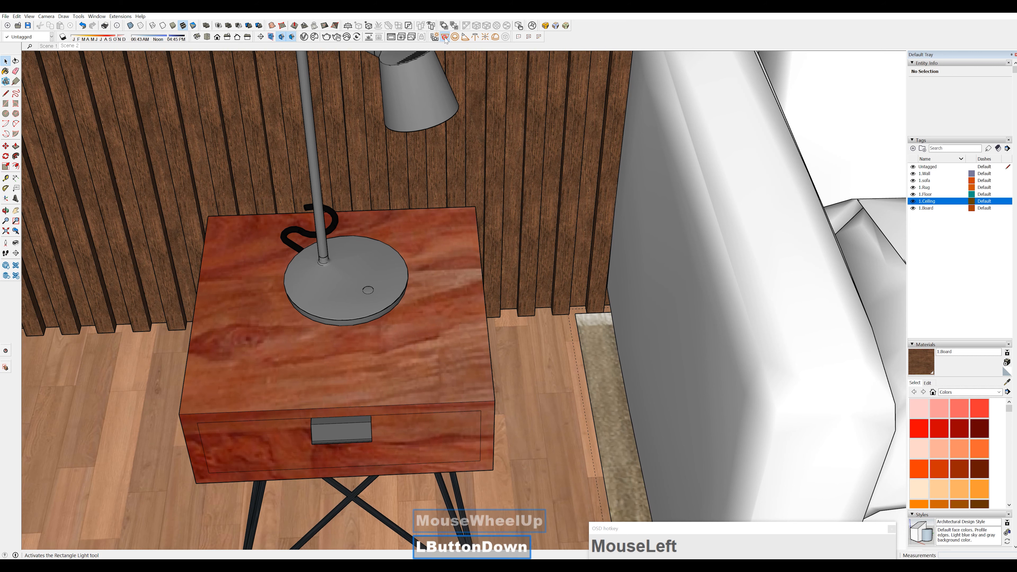
pyautogui.click(414, 339)
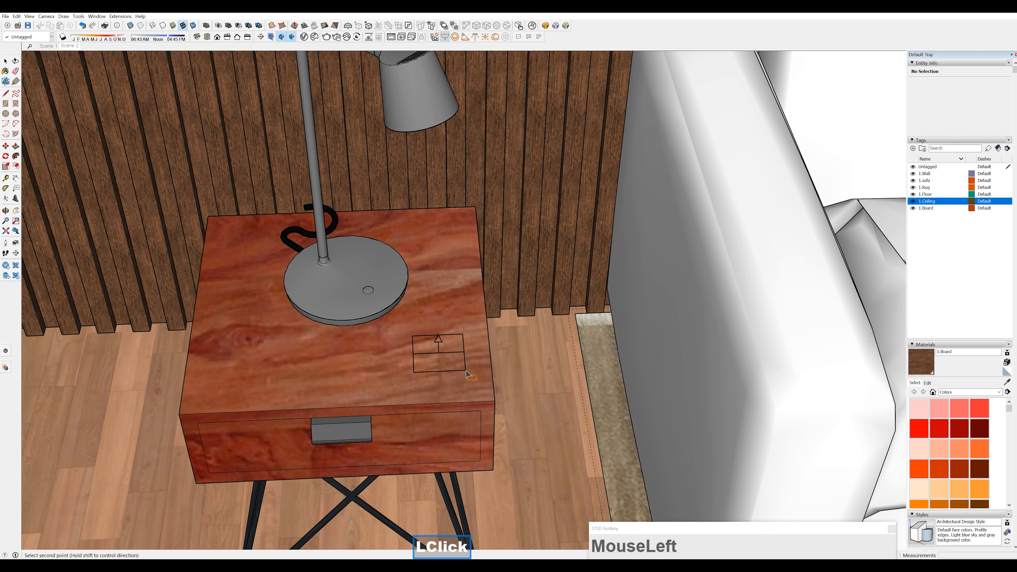
pyautogui.click(469, 383)
pyautogui.press('space')
# Flip the rectangle light on the bedside table so that it points downward
pyautogui.moveTo(463, 386); pyautogui.dragTo(500, 320, button='middle')
pyautogui.click(523, 220)
pyautogui.middleClick(524, 221)
pyautogui.moveTo(525, 222); pyautogui.dragTo(583, 220, button='middle')
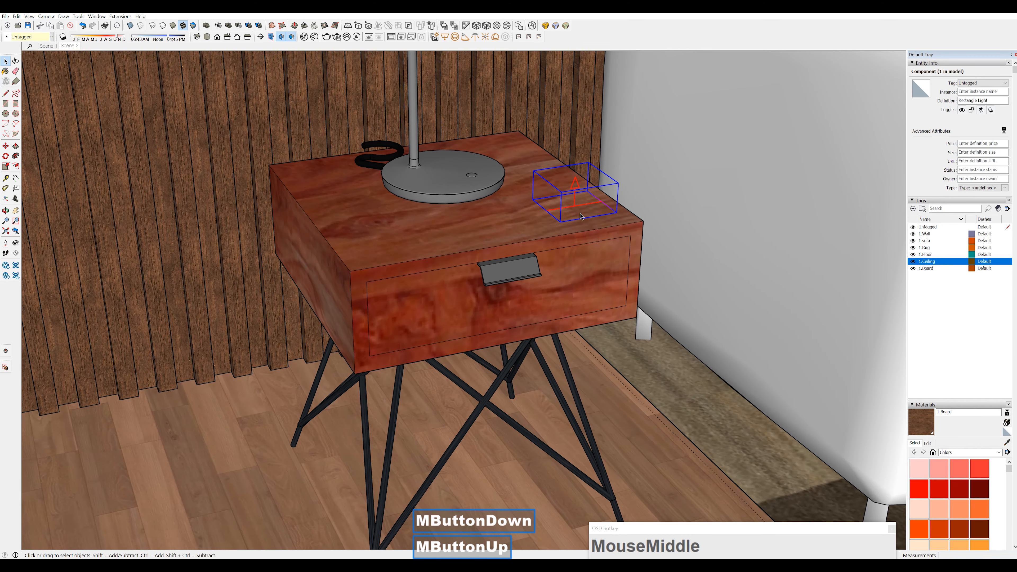
pyautogui.press('m')
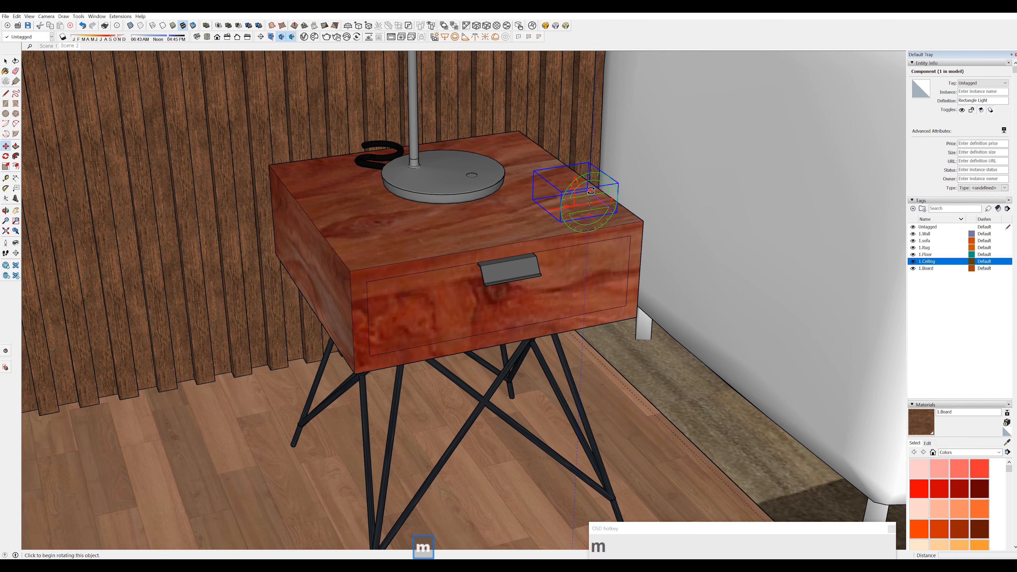
pyautogui.click(588, 201)
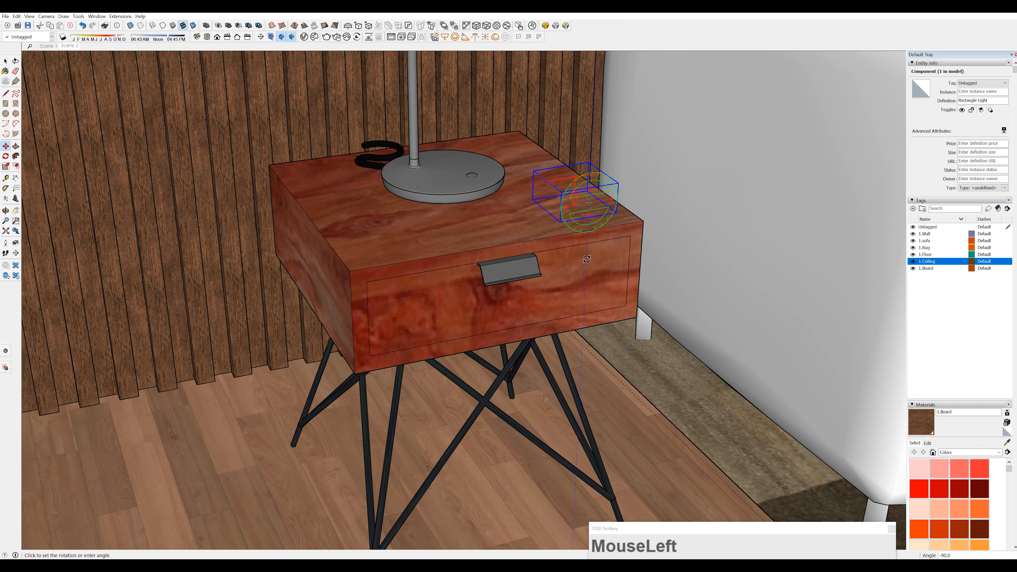
pyautogui.click(587, 258)
pyautogui.moveTo(586, 255); pyautogui.dragTo(491, 286, button='middle')
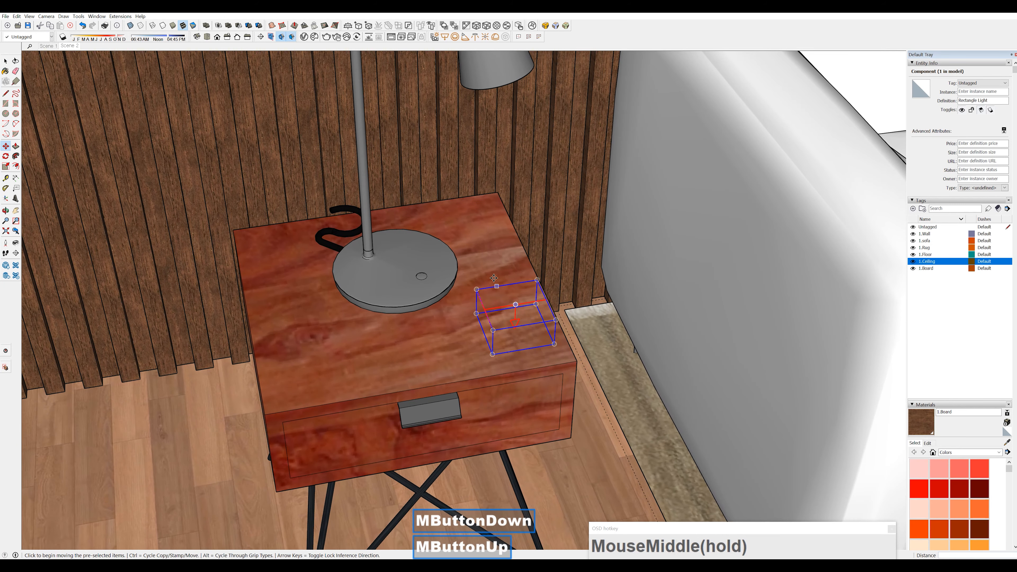
# Set the Rectangle Light's units to Radiant power (W)
pyautogui.click(304, 36)
pyautogui.moveTo(657, 82); pyautogui.dragTo(229, 73)
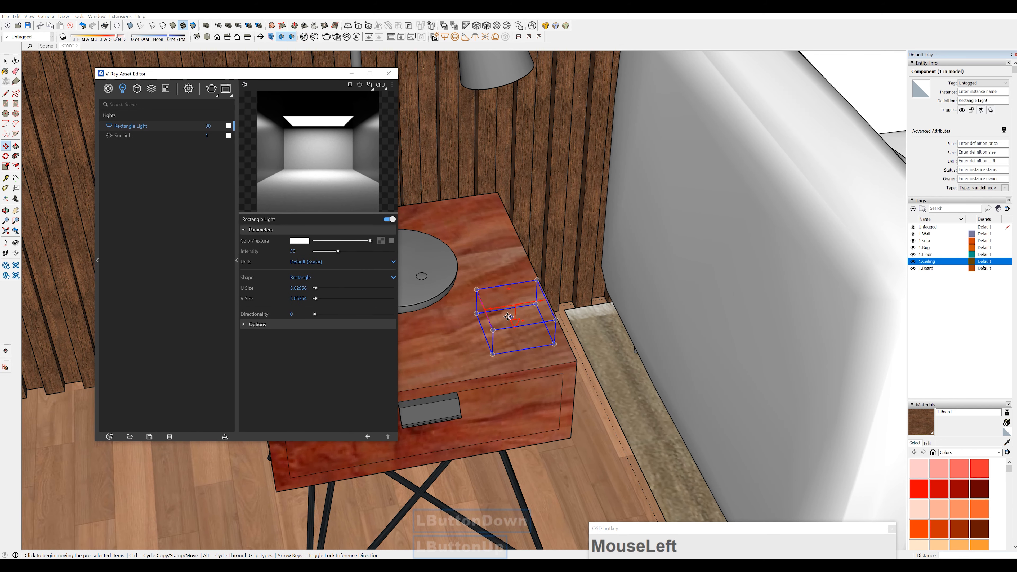
pyautogui.press('space')
pyautogui.click(123, 89)
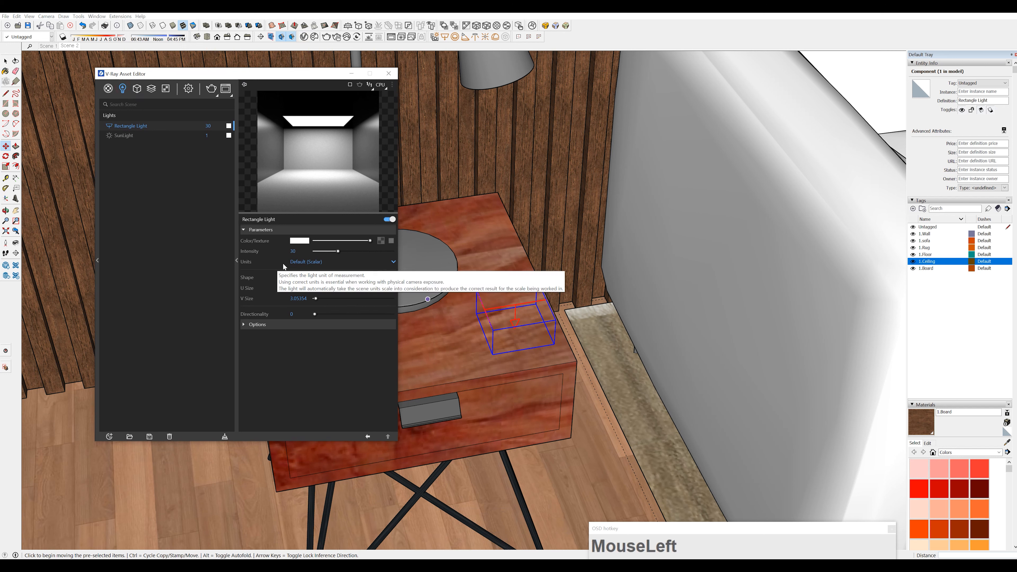
pyautogui.click(305, 261)
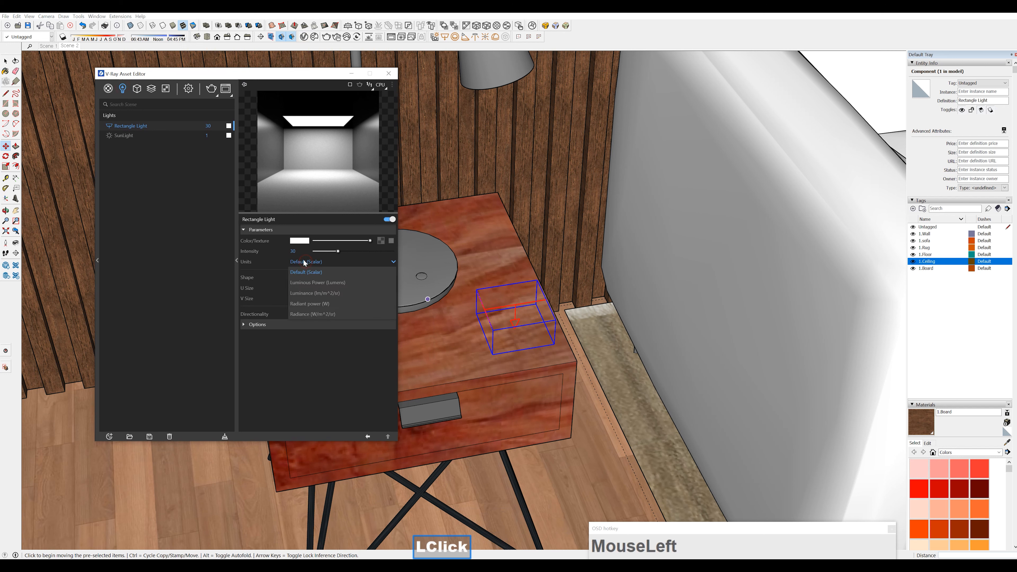
pyautogui.click(308, 298)
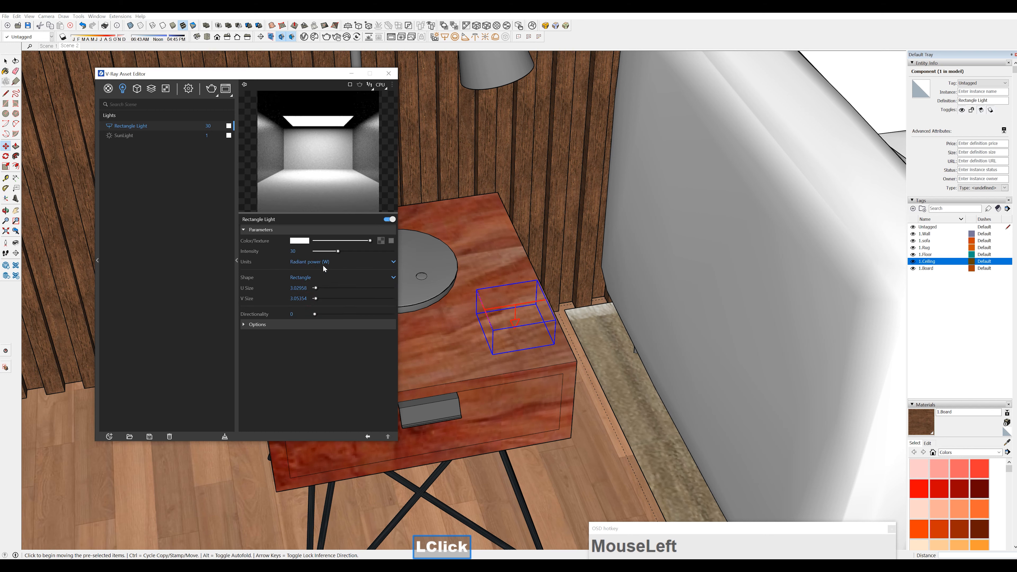
# Make the Rectangle Light invisible in its options and set its shape to Disc
pyautogui.click(248, 326)
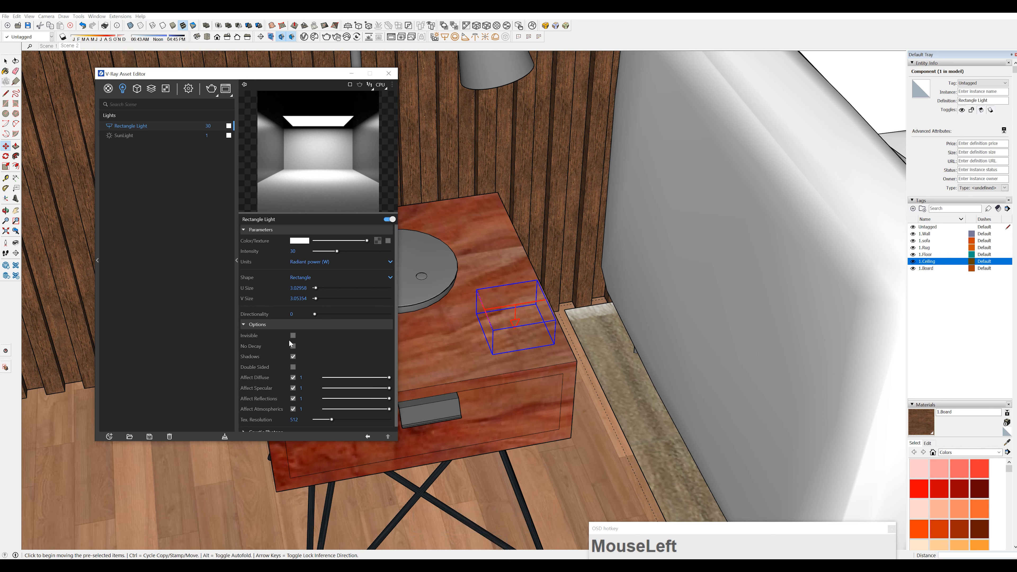
pyautogui.click(293, 336)
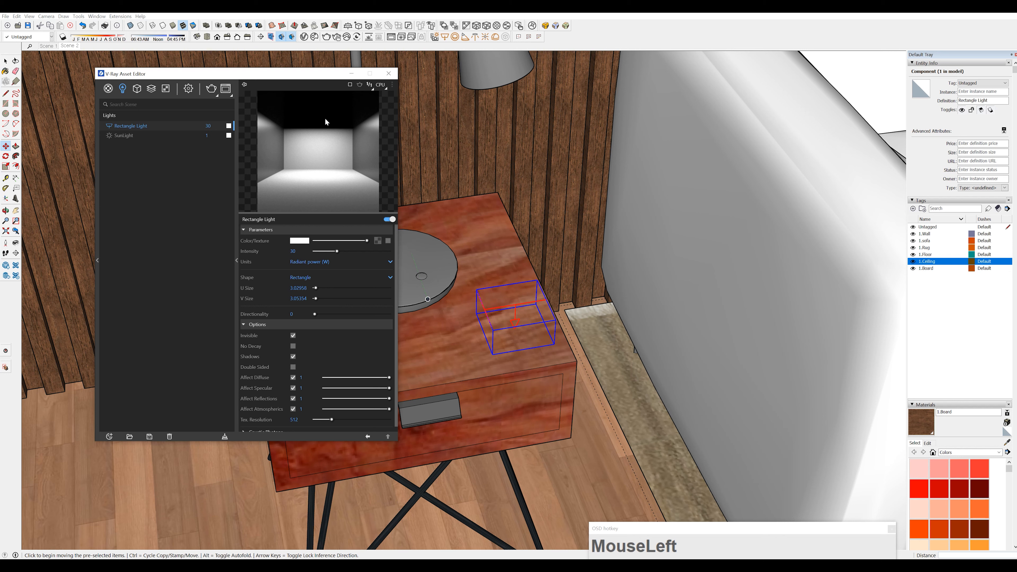
pyautogui.scroll(2, 298, 297)
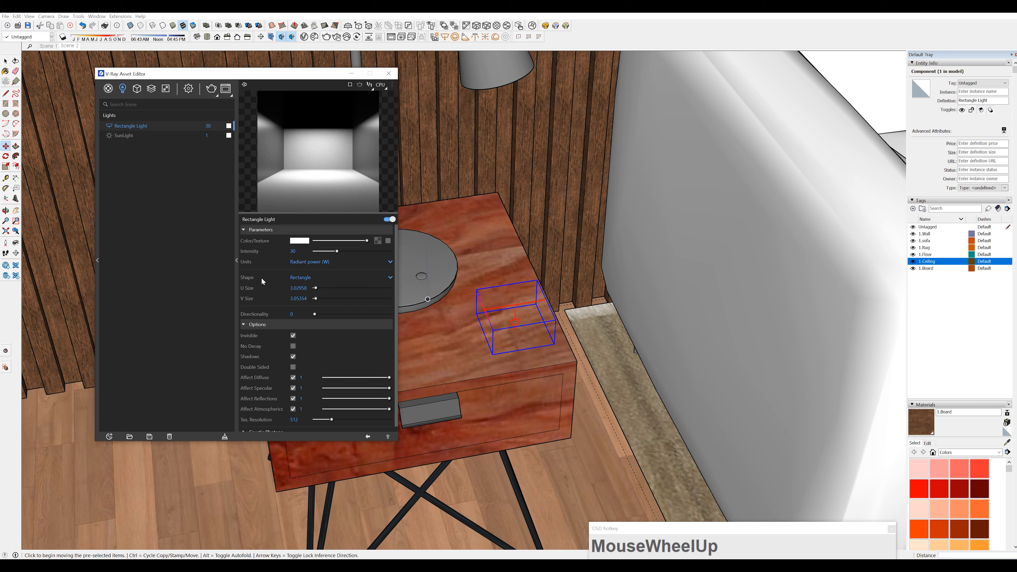
pyautogui.click(293, 277)
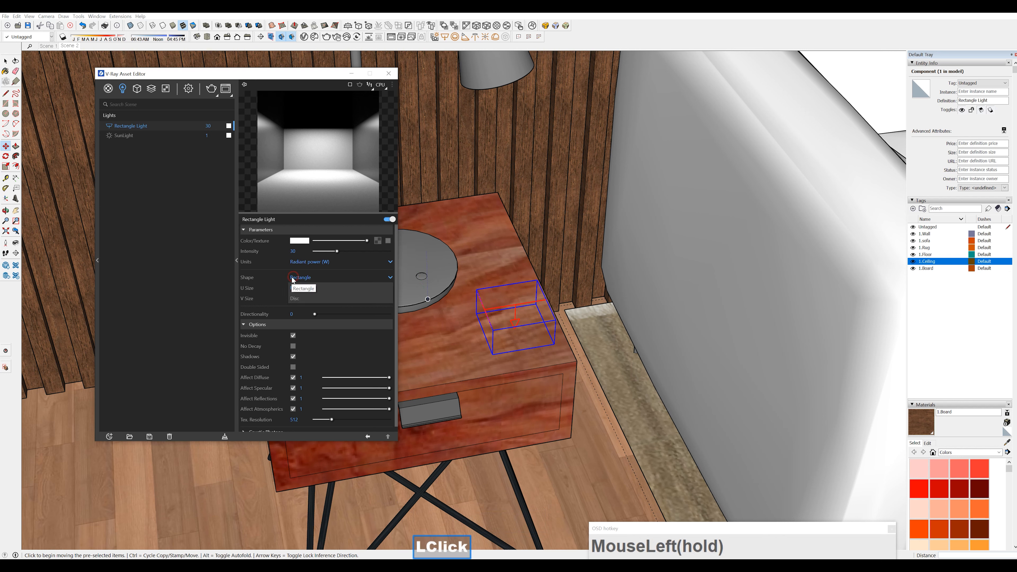
pyautogui.click(305, 299)
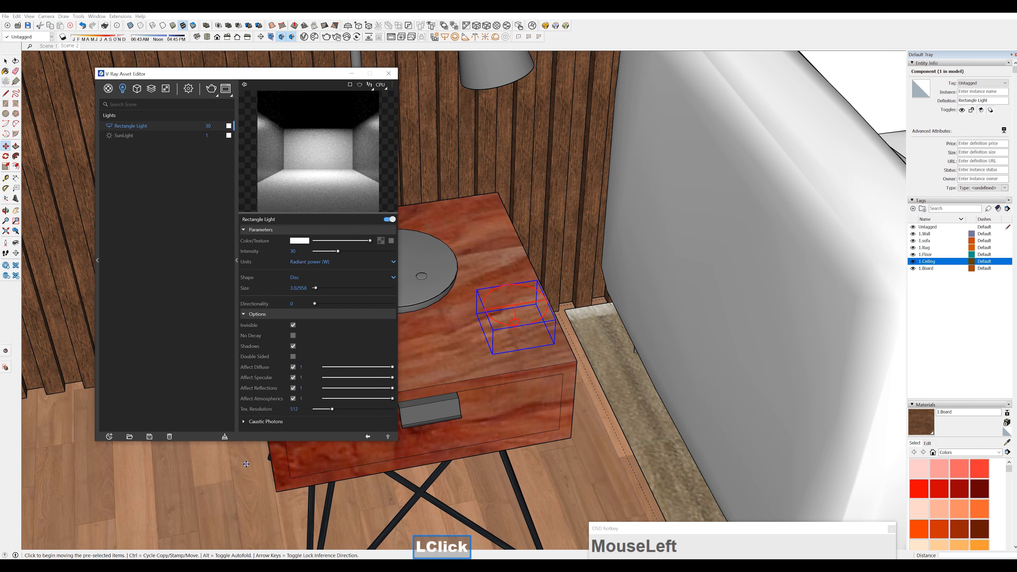
# Move the disc light from the bedside table up to the table lamp's shade opening and close the V-Ray Asset Editor
pyautogui.moveTo(409, 225); pyautogui.dragTo(480, 200, button='middle')
pyautogui.scroll(2, 540, 249)
pyautogui.click(540, 249)
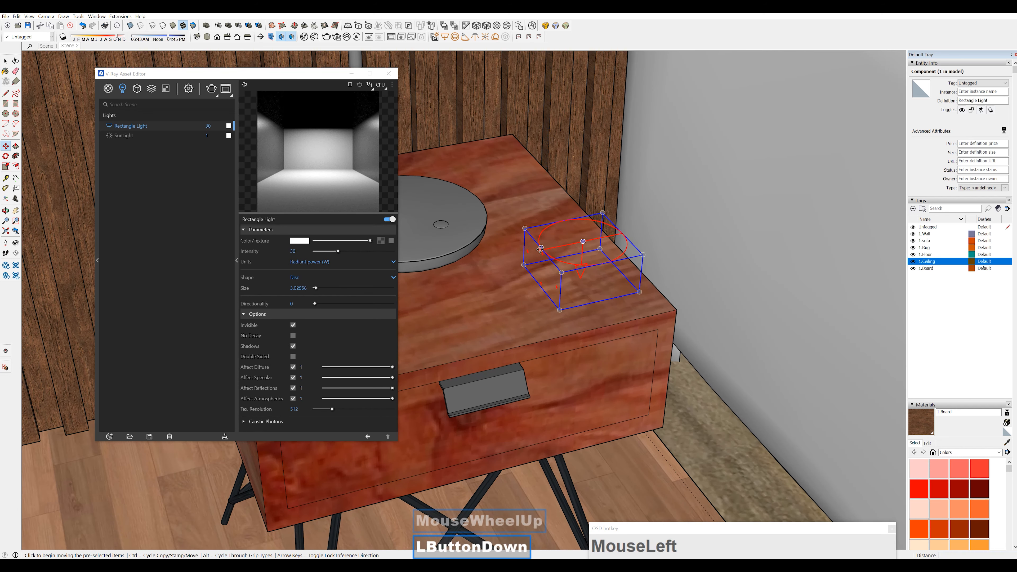
pyautogui.scroll(-2, 534, 224)
pyautogui.keyDown('shift'); pyautogui.moveTo(534, 224); pyautogui.dragTo(629, 101, button='middle'); pyautogui.keyUp('shift')
pyautogui.click(513, 152)
pyautogui.scroll(5, 513, 154)
pyautogui.keyDown('shift'); pyautogui.moveTo(554, 107); pyautogui.dragTo(561, 257, button='middle'); pyautogui.keyUp('shift')
pyautogui.click(534, 186)
pyautogui.click(540, 209)
pyautogui.scroll(-3, 560, 256)
pyautogui.keyDown('shift'); pyautogui.moveTo(561, 257); pyautogui.dragTo(595, 202, button='middle'); pyautogui.keyUp('shift')
pyautogui.click(389, 74)
# Rotate the disc light beneath the table lamp's shade to match the tilt of the shade's opening
pyautogui.moveTo(420, 160); pyautogui.dragTo(479, 125, button='middle')
pyautogui.moveTo(441, 240); pyautogui.dragTo(481, 216, button='middle')
pyautogui.click(454, 220)
pyautogui.click(469, 205)
pyautogui.hotkey('ctrl', 'z')
pyautogui.click(488, 218)
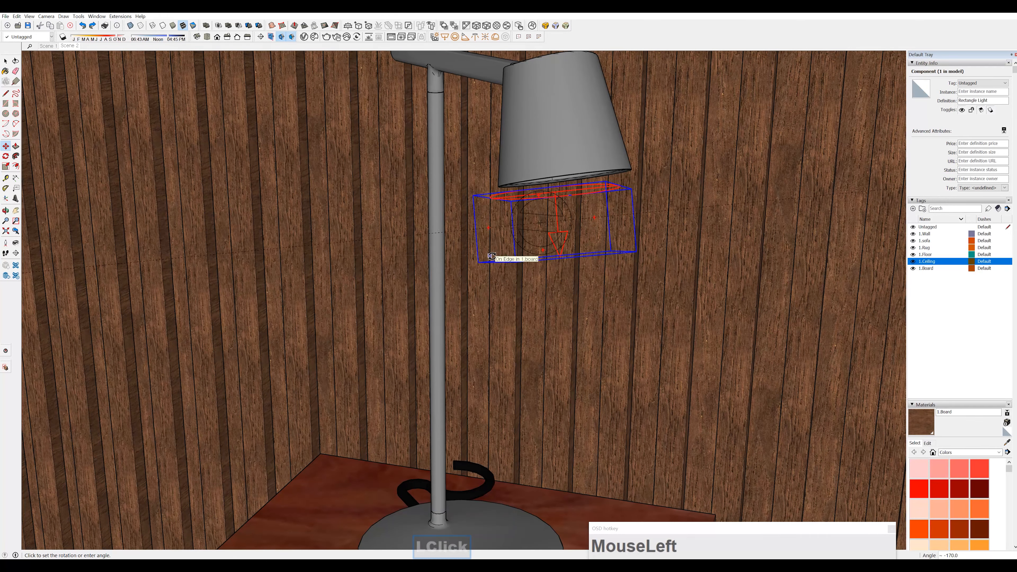
pyautogui.click(487, 256)
pyautogui.moveTo(481, 257); pyautogui.dragTo(628, 176, button='middle')
# Scale the disc light to fit the table lamp's shade opening and move it up to the shade's rim
pyautogui.press('s')
pyautogui.click(633, 170)
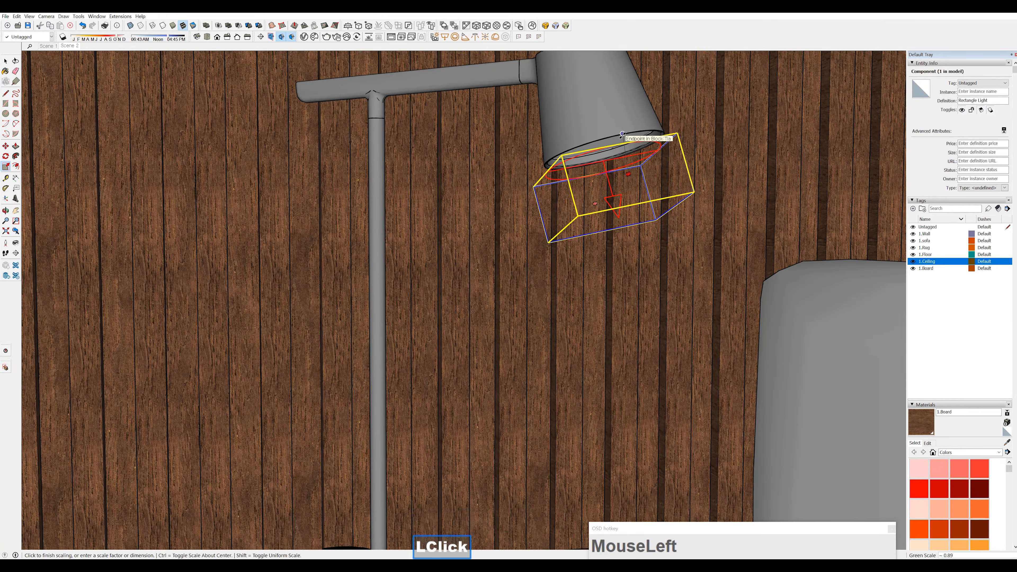
pyautogui.moveTo(550, 165); pyautogui.dragTo(554, 164)
pyautogui.moveTo(666, 178); pyautogui.dragTo(647, 146)
pyautogui.moveTo(597, 204); pyautogui.dragTo(629, 149, button='middle')
pyautogui.press('space')
pyautogui.press('m')
pyautogui.moveTo(630, 150); pyautogui.dragTo(622, 128)
pyautogui.moveTo(622, 127); pyautogui.dragTo(557, 240, button='middle')
pyautogui.press('s')
pyautogui.keyDown('ctrl'); pyautogui.click(547, 128); pyautogui.keyUp('ctrl')
pyautogui.keyDown('ctrl'); pyautogui.click(535, 127); pyautogui.keyUp('ctrl')
pyautogui.press('space')
# Go to Scene 2 and open the floor lamp group to examine the bulb inside its head
pyautogui.scroll(-5, 557, 188)
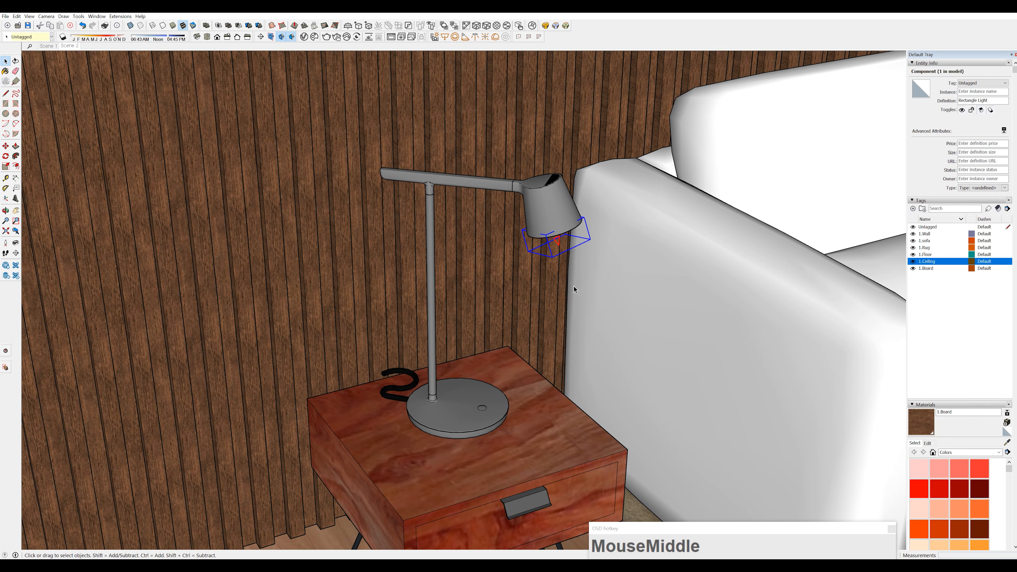
pyautogui.scroll(-3, 574, 286)
pyautogui.keyDown('shift'); pyautogui.moveTo(574, 286); pyautogui.dragTo(525, 337, button='middle'); pyautogui.keyUp('shift')
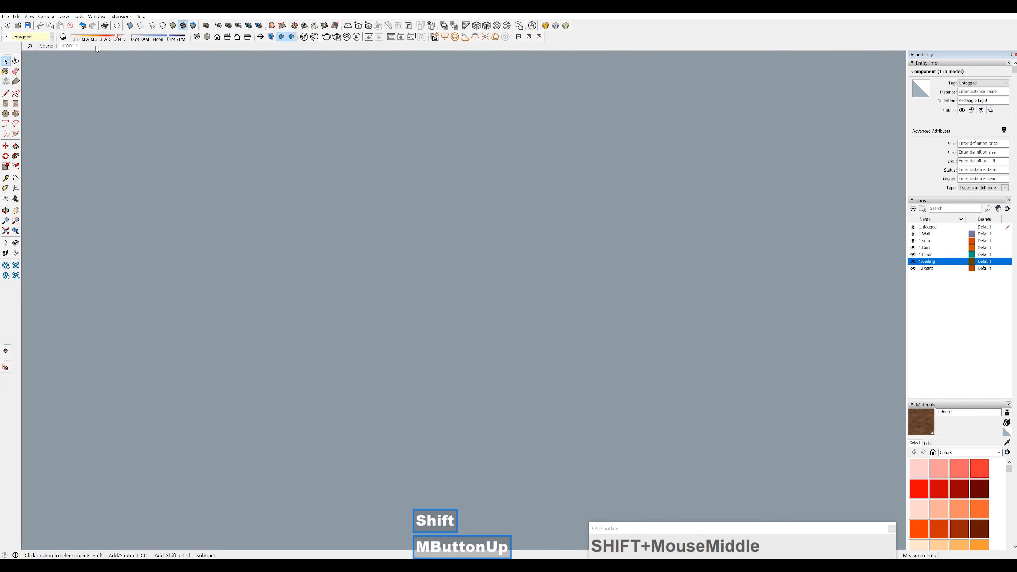
pyautogui.click(65, 47)
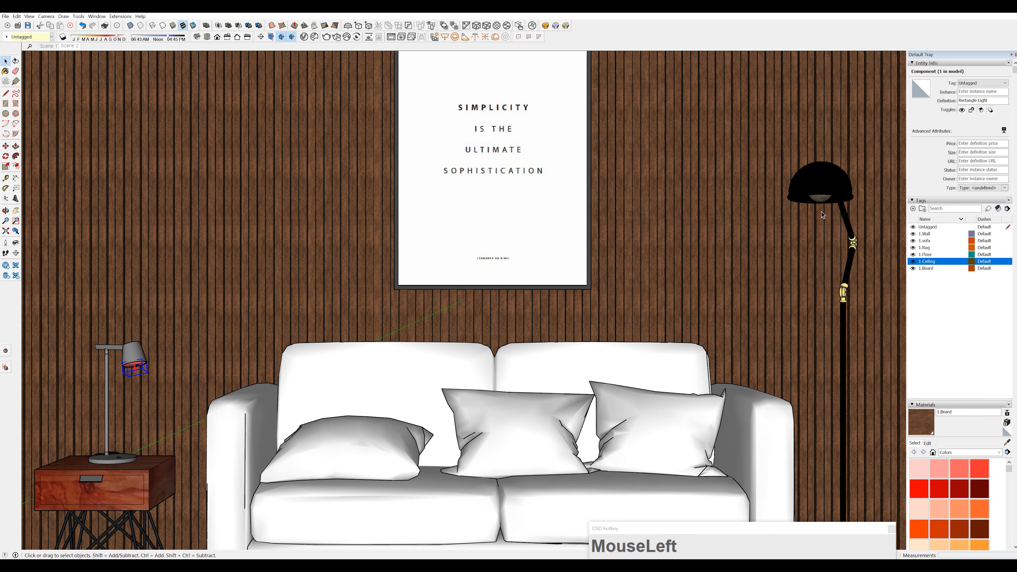
pyautogui.keyDown('shift'); pyautogui.moveTo(822, 215); pyautogui.dragTo(586, 212, button='middle'); pyautogui.keyUp('shift')
pyautogui.scroll(5, 590, 196)
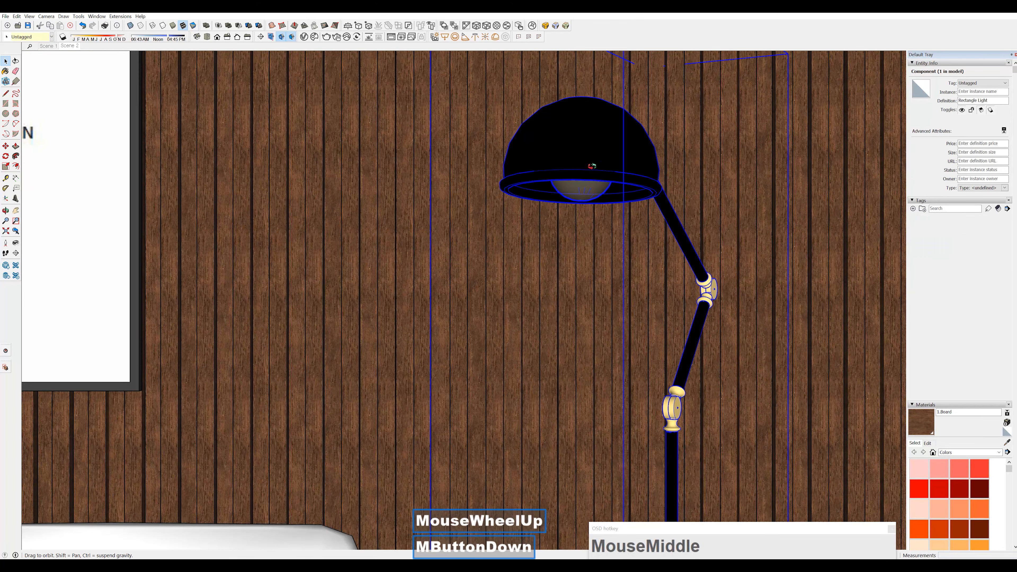
pyautogui.moveTo(591, 165); pyautogui.dragTo(561, 154, button='middle')
pyautogui.doubleClick(549, 145)
pyautogui.scroll(4, 549, 144)
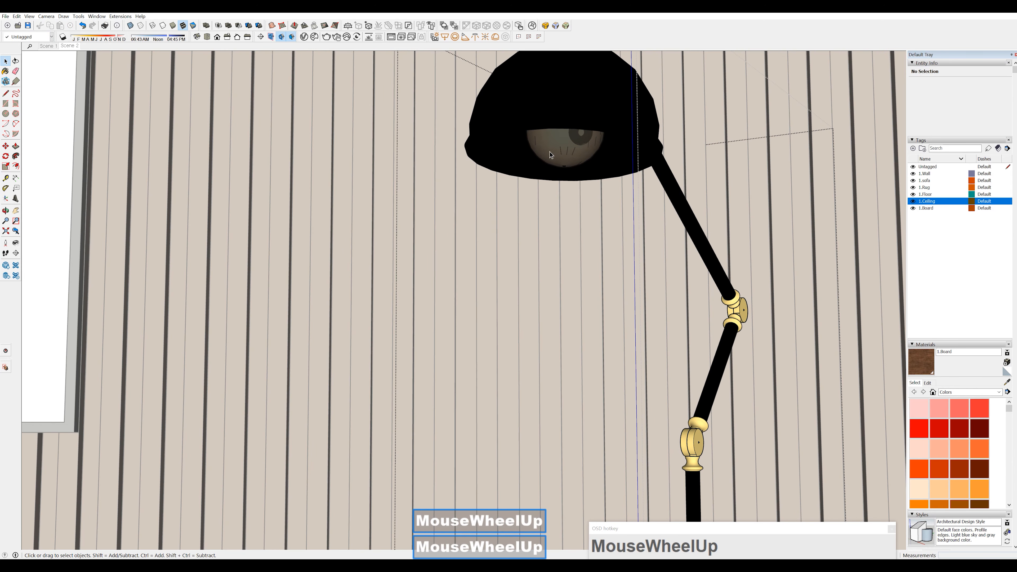
pyautogui.click(546, 158)
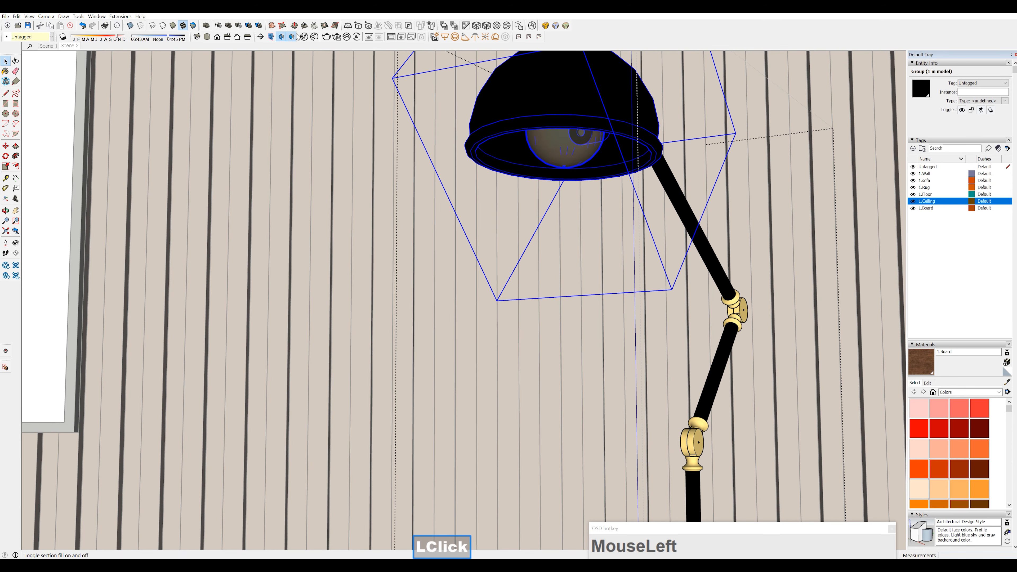
# Open the V-Ray Asset Editor, leave the floor lamp group and sample the material of its bulb
pyautogui.click(305, 37)
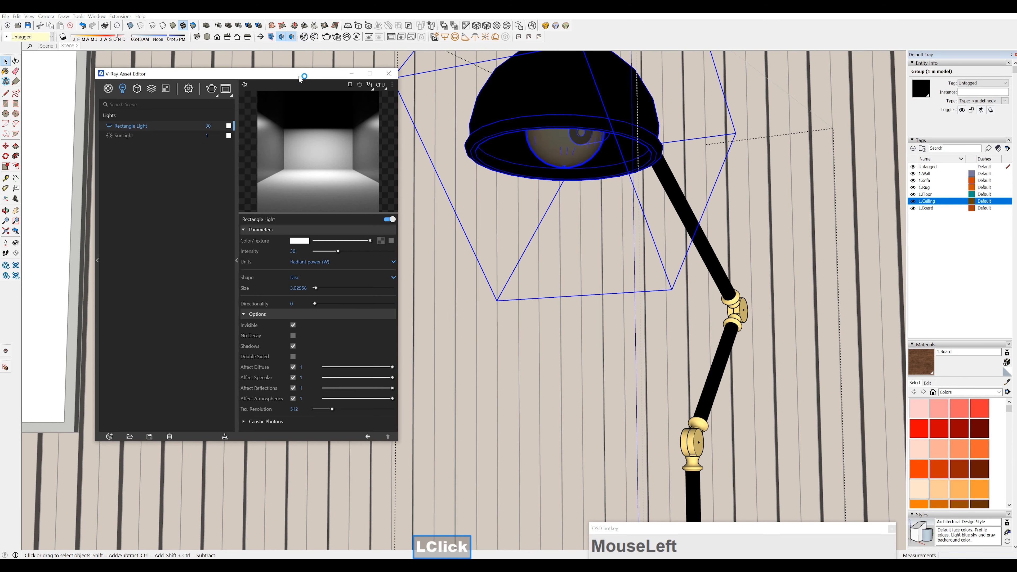
pyautogui.moveTo(299, 76); pyautogui.dragTo(301, 71)
pyautogui.doubleClick(543, 150)
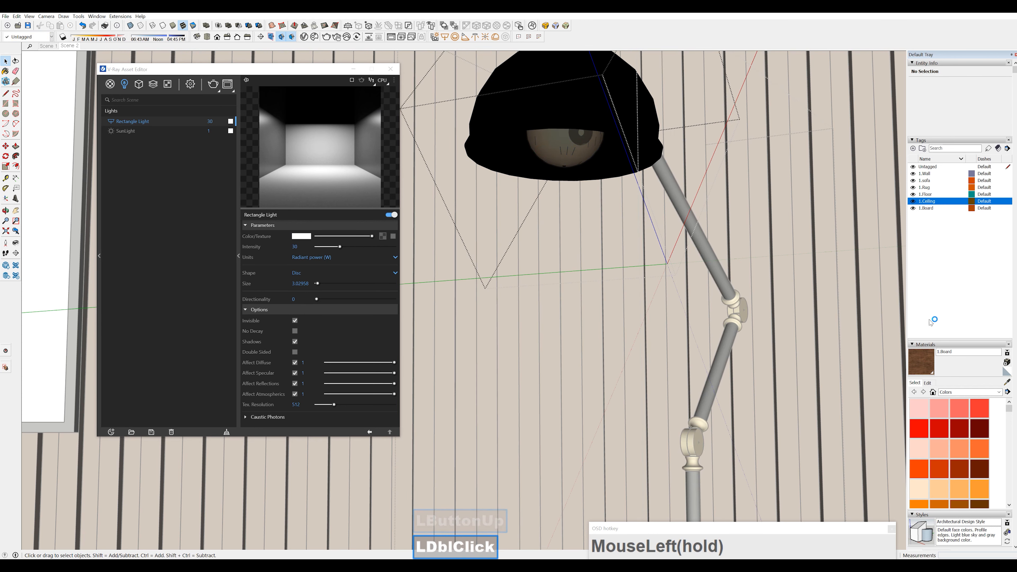
pyautogui.click(709, 171)
pyautogui.press('Escape')
pyautogui.press('Escape')
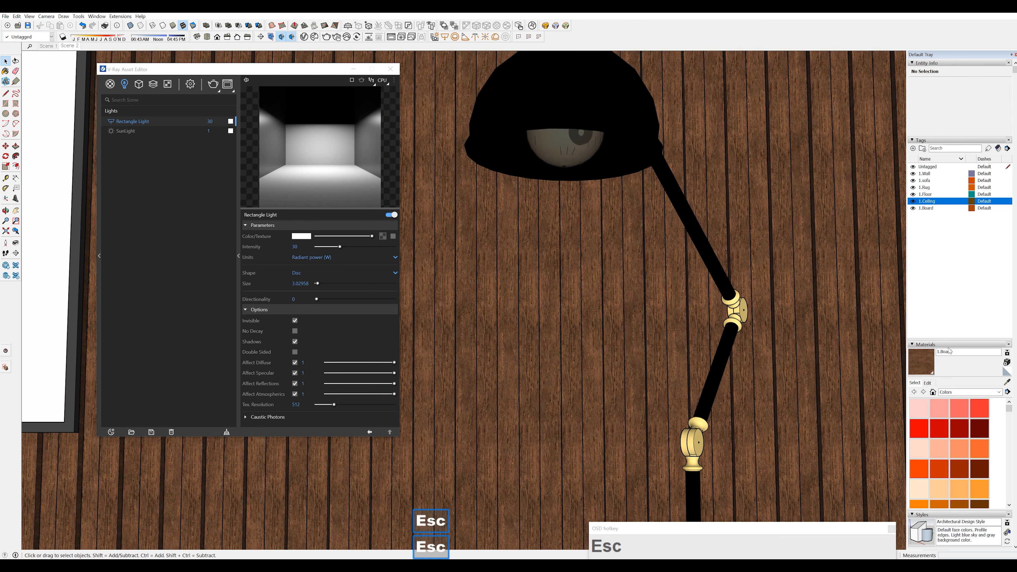
pyautogui.click(1007, 382)
pyautogui.click(533, 151)
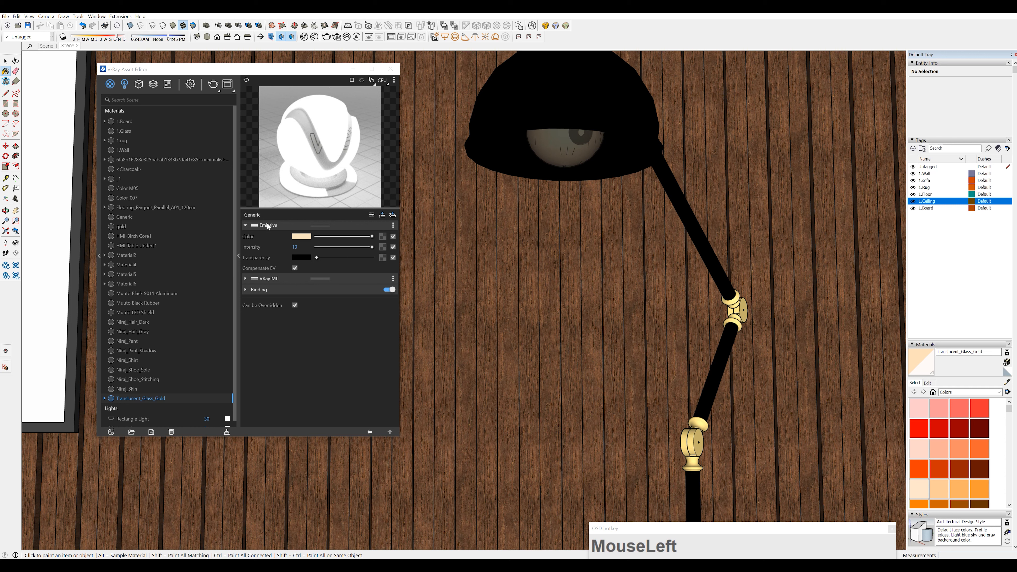
# Replace the Translucent_Glass_Gold material's Emissive layer with a new Emissive layer and set its intensity to 10
pyautogui.click(394, 225)
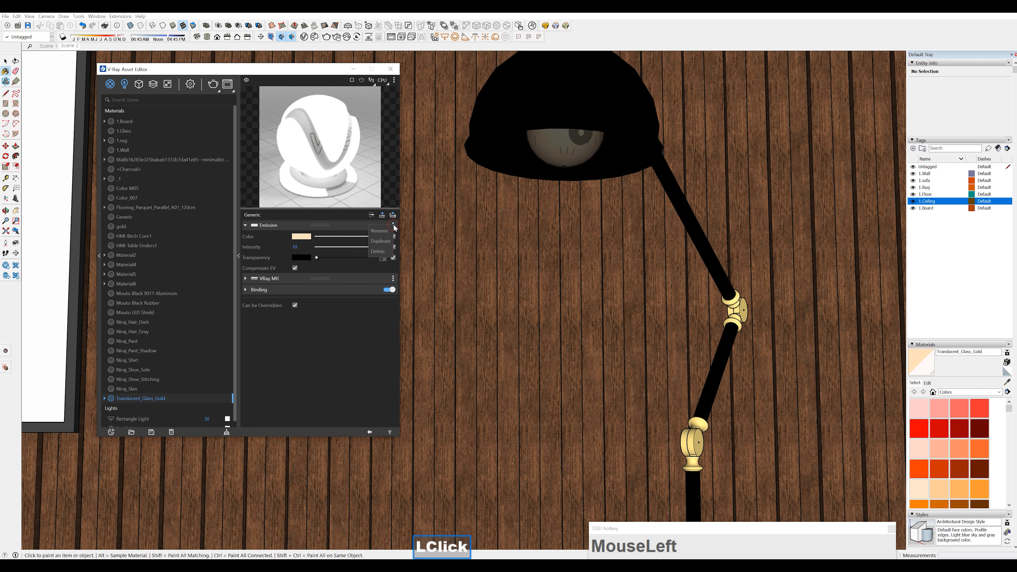
pyautogui.click(382, 252)
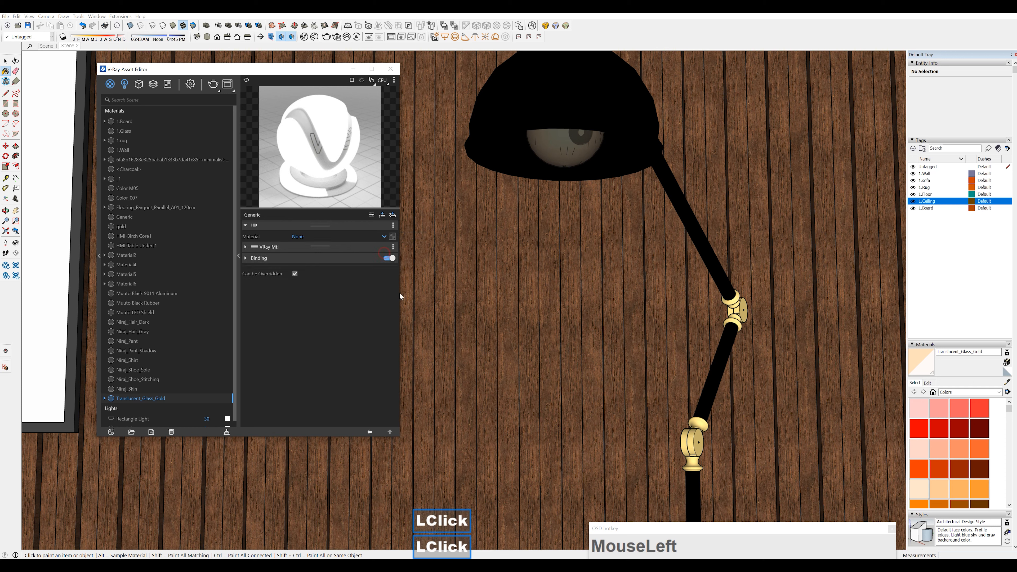
pyautogui.click(393, 215)
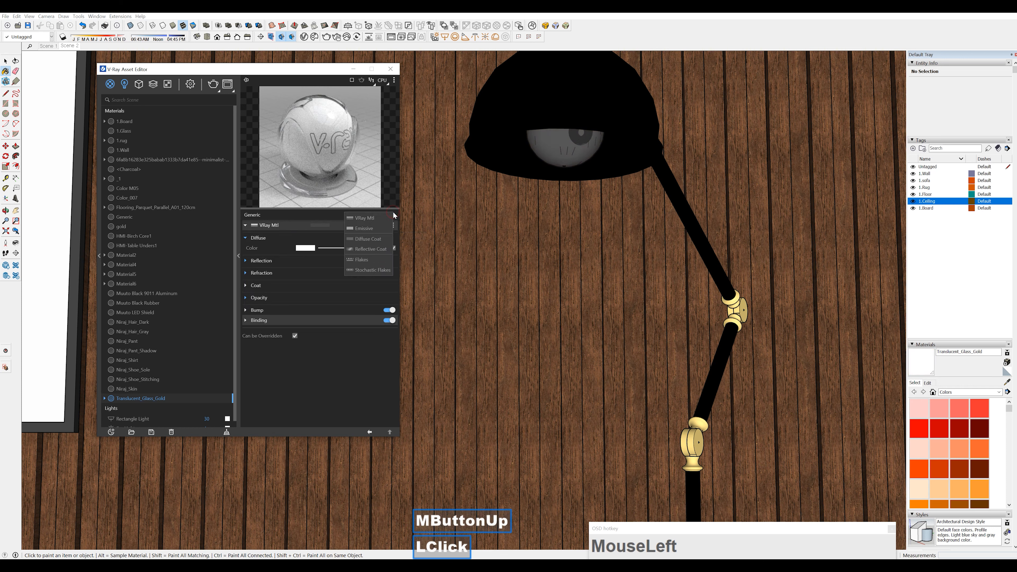
pyautogui.click(379, 225)
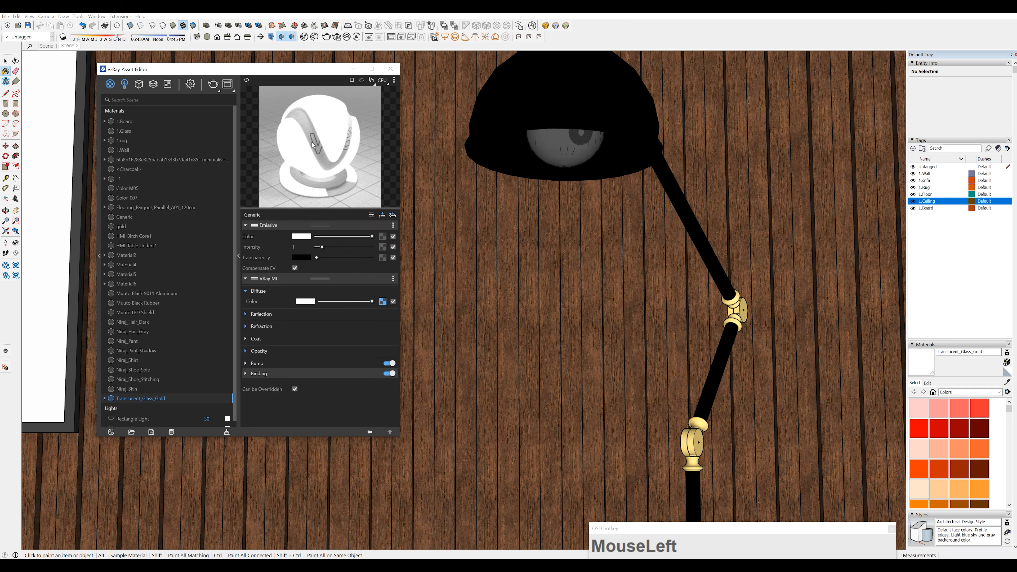
pyautogui.click(303, 246)
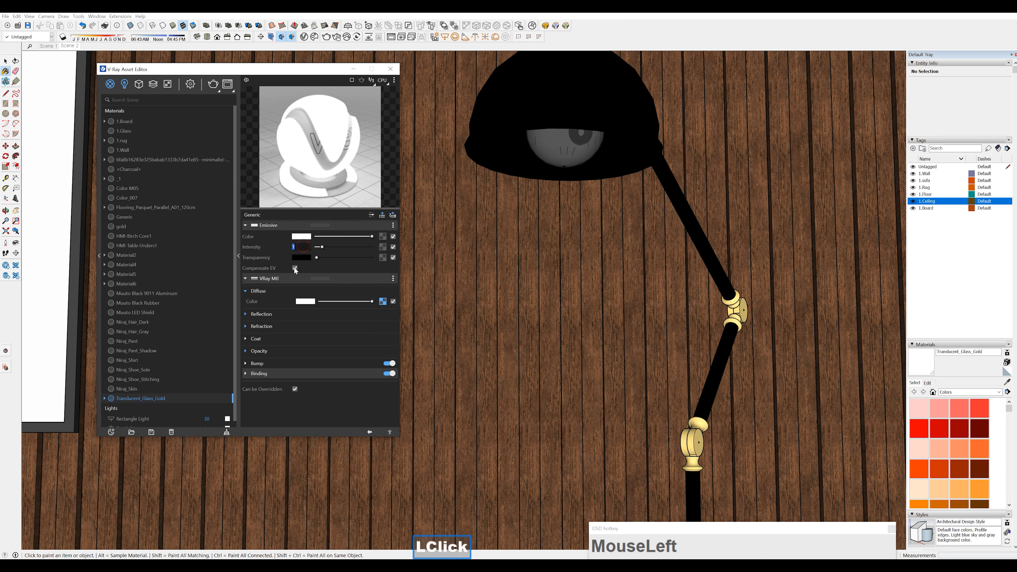
pyautogui.write('10')
pyautogui.press('Return')
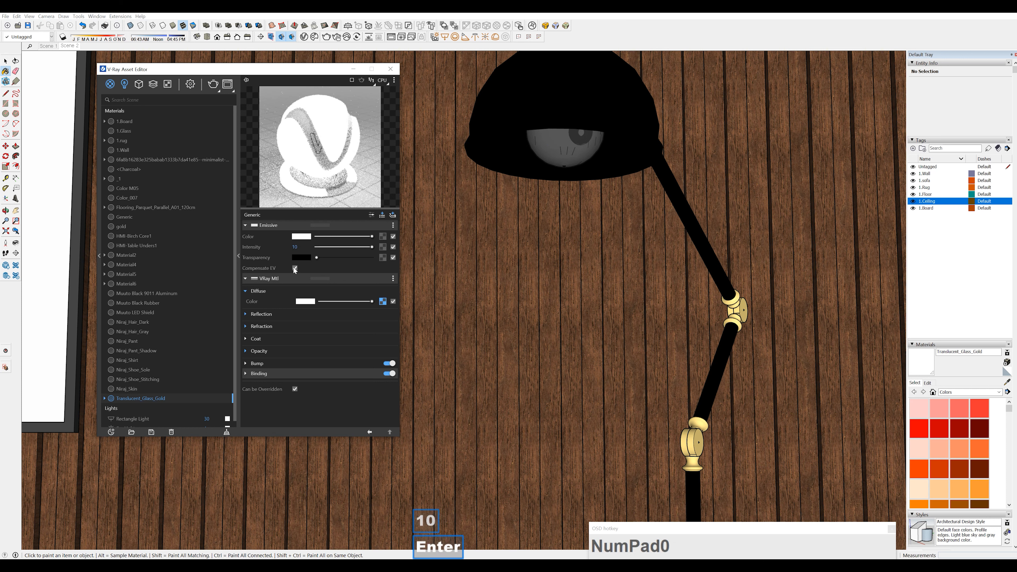
pyautogui.middleClick(396, 114)
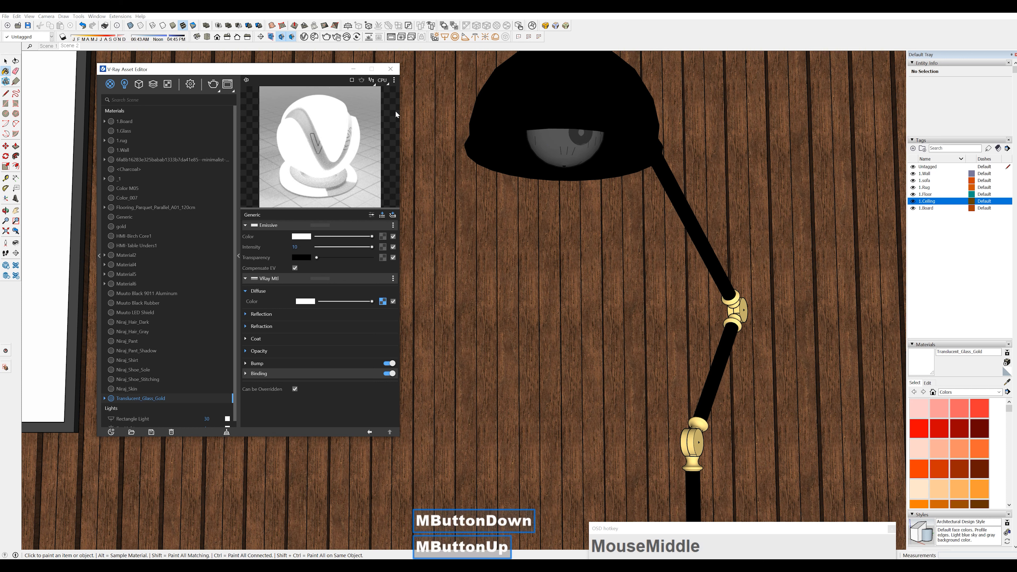
# Draw a second V-Ray Rectangle Light on the floor in front of the floor lamp's base
pyautogui.moveTo(323, 73); pyautogui.dragTo(186, 103)
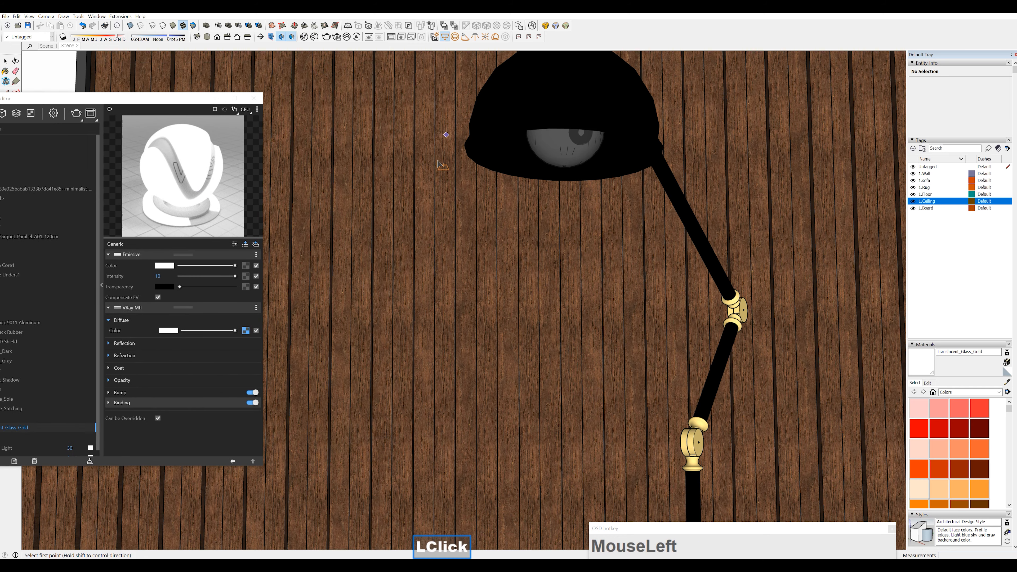
pyautogui.moveTo(442, 165); pyautogui.dragTo(465, 143, button='middle')
pyautogui.scroll(-2, 470, 381)
pyautogui.scroll(2, 538, 387)
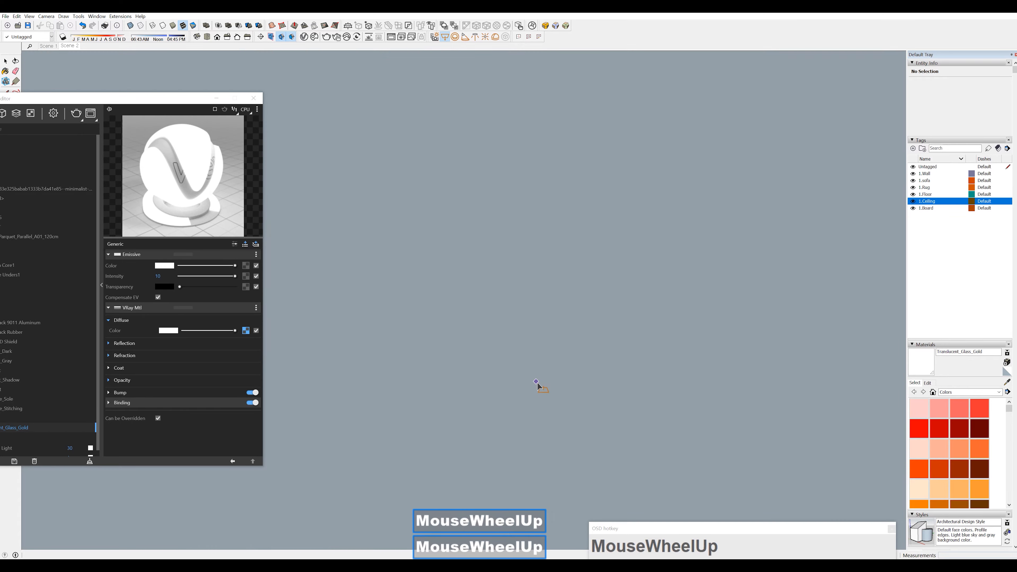
pyautogui.moveTo(536, 382); pyautogui.dragTo(509, 401, button='middle')
pyautogui.click(507, 395)
pyautogui.click(594, 455)
pyautogui.press('space')
# Hide the 1.Wall and 1.Ceiling tags
pyautogui.click(913, 173)
pyautogui.moveTo(624, 360); pyautogui.dragTo(633, 384, button='middle')
pyautogui.click(913, 201)
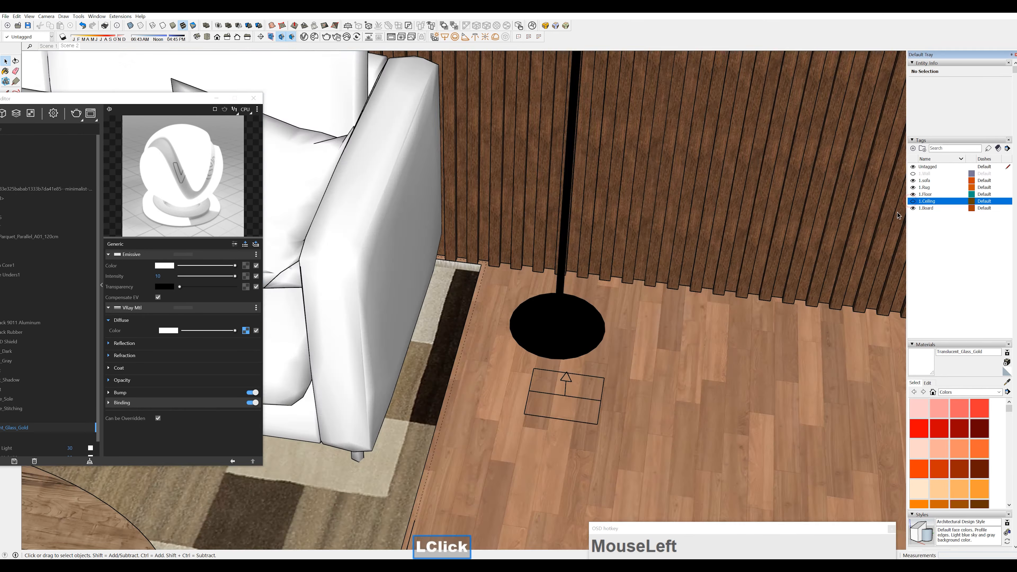
pyautogui.scroll(-3, 561, 360)
# Flip the new rectangle light beside the floor lamp's base so that it points downward
pyautogui.press('space')
pyautogui.click(545, 332)
pyautogui.press('m')
pyautogui.click(555, 317)
pyautogui.click(555, 296)
pyautogui.moveTo(556, 298); pyautogui.dragTo(593, 321, button='middle')
# Set the shape of Rectangle Light#1 to Disc and make the light invisible in its options
pyautogui.moveTo(138, 96); pyautogui.dragTo(285, 89)
pyautogui.click(306, 290)
pyautogui.click(304, 310)
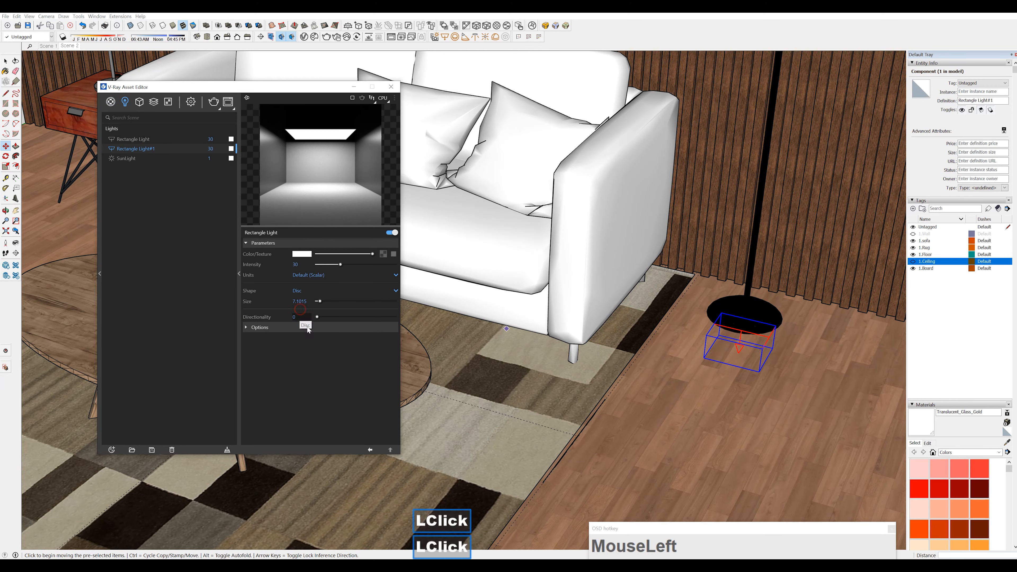
pyautogui.click(303, 327)
pyautogui.click(294, 339)
# Move the second disc light from the floor up to the underside of the floor lamp's head
pyautogui.moveTo(786, 306); pyautogui.dragTo(682, 340, button='middle')
pyautogui.click(676, 374)
pyautogui.scroll(-4, 657, 273)
pyautogui.scroll(1, 661, 256)
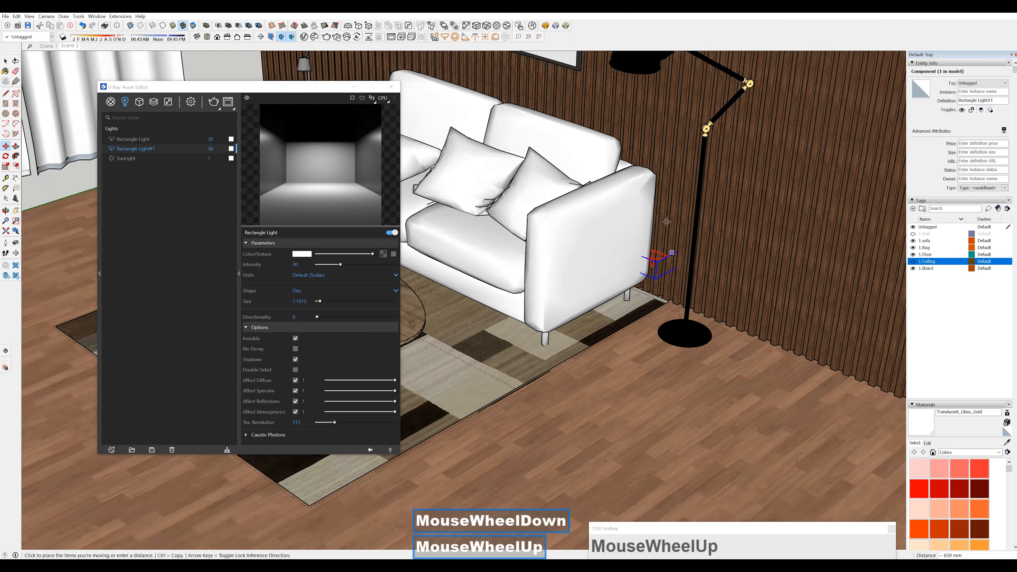
pyautogui.keyDown('shift'); pyautogui.moveTo(656, 78); pyautogui.dragTo(501, 193, button='middle'); pyautogui.keyUp('shift')
pyautogui.scroll(6, 613, 145)
pyautogui.click(601, 209)
pyautogui.scroll(2, 617, 220)
pyautogui.click(637, 231)
pyautogui.moveTo(636, 231); pyautogui.dragTo(665, 161, button='middle')
pyautogui.keyDown('shift'); pyautogui.moveTo(665, 160); pyautogui.dragTo(549, 340, button='middle'); pyautogui.keyUp('shift')
pyautogui.click(563, 302)
# Scale the second disc light about its center to fit the floor lamp's head and align it with the opening
pyautogui.press('s')
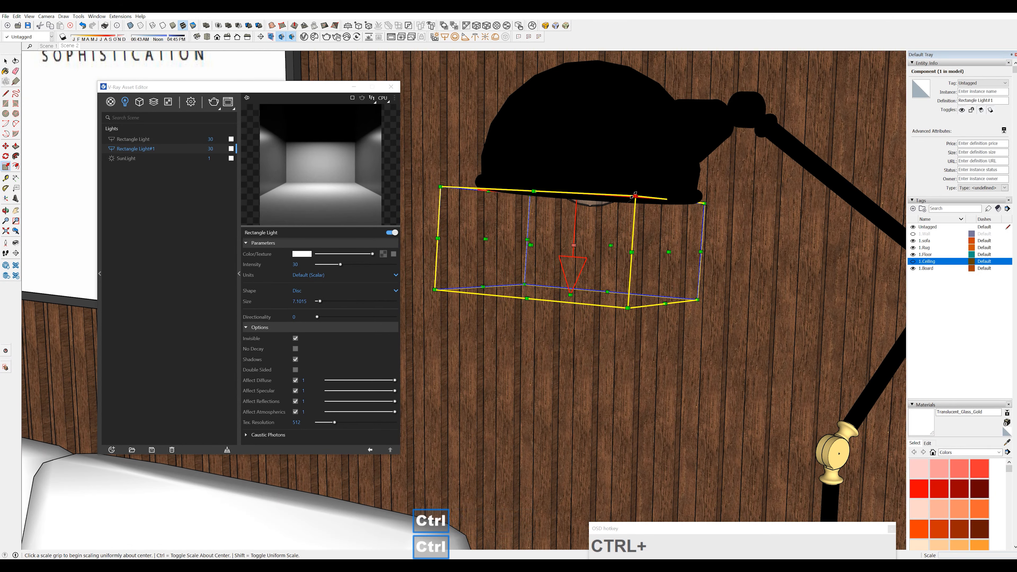
pyautogui.keyDown('ctrl'); pyautogui.moveTo(636, 195); pyautogui.dragTo(624, 205); pyautogui.keyUp('ctrl')
pyautogui.moveTo(625, 204); pyautogui.dragTo(532, 100, button='middle')
pyautogui.keyDown('shift'); pyautogui.moveTo(533, 100); pyautogui.dragTo(573, 90, button='middle'); pyautogui.keyUp('shift')
pyautogui.press('m')
pyautogui.click(666, 146)
pyautogui.moveTo(572, 90); pyautogui.dragTo(785, 240, button='middle')
pyautogui.click(552, 127)
pyautogui.press('space')
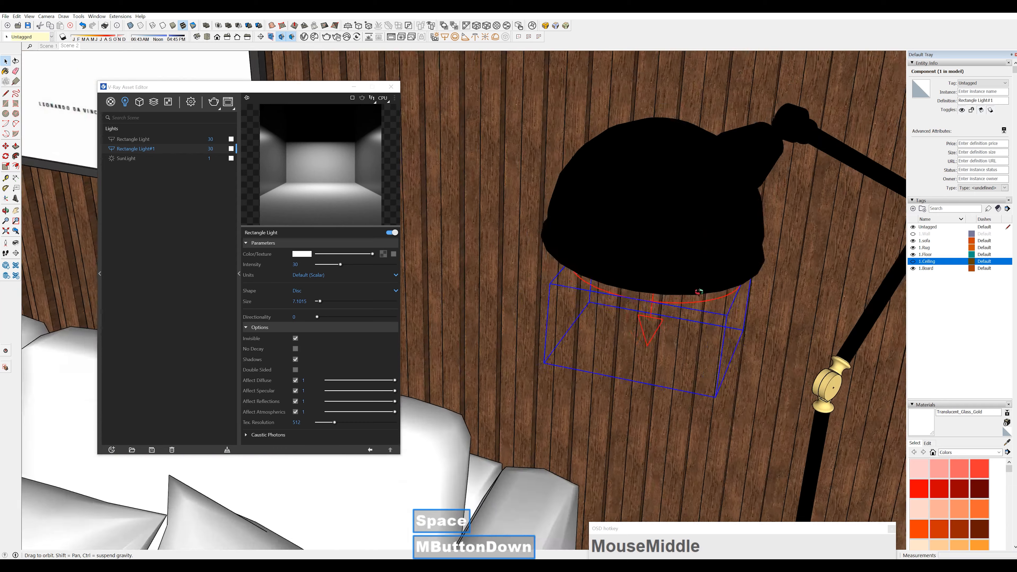
# Convert the ceiling strip group around the top of the room into a V-Ray mesh light
pyautogui.scroll(-4, 797, 248)
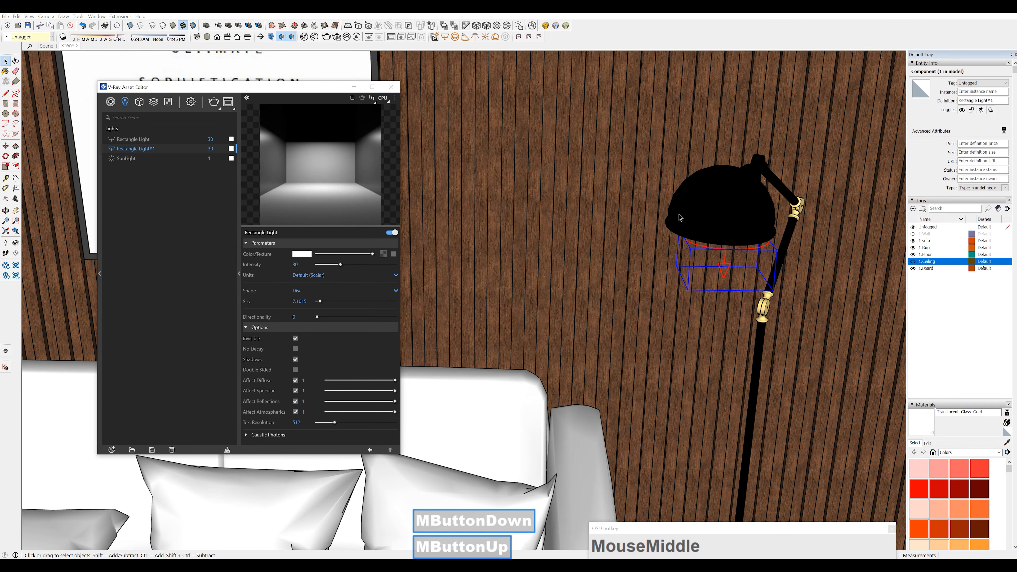
pyautogui.scroll(-5, 708, 227)
pyautogui.keyDown('shift'); pyautogui.moveTo(570, 254); pyautogui.dragTo(560, 361, button='middle'); pyautogui.keyUp('shift')
pyautogui.moveTo(561, 360)
pyautogui.mouseDown(button='middle')
pyautogui.moveTo(594, 252)
pyautogui.moveTo(491, 318)
pyautogui.mouseUp(button='middle')
pyautogui.scroll(-2, 491, 318)
pyautogui.scroll(-2, 493, 316)
pyautogui.press('space')
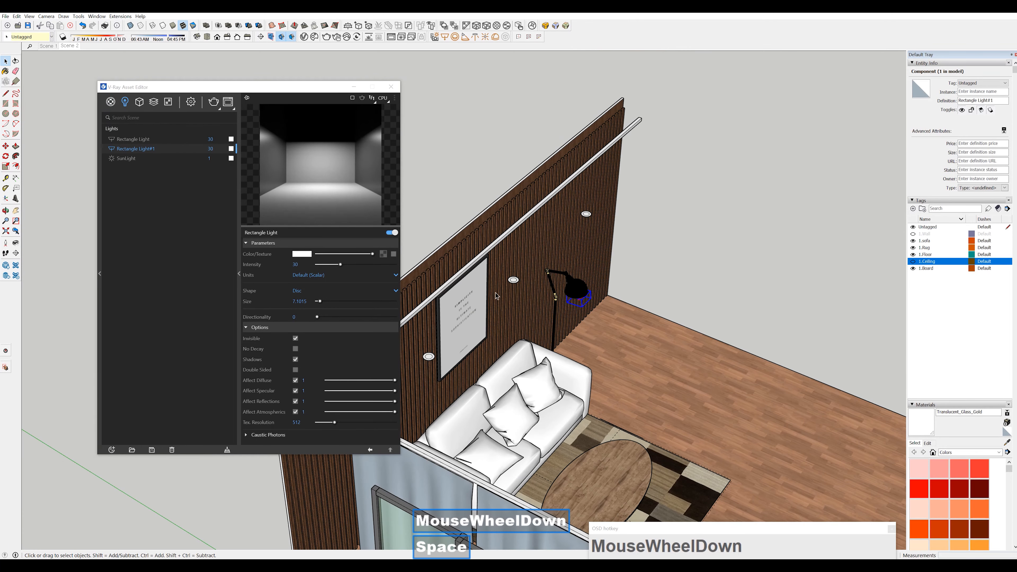
pyautogui.moveTo(493, 251); pyautogui.dragTo(533, 311, button='middle')
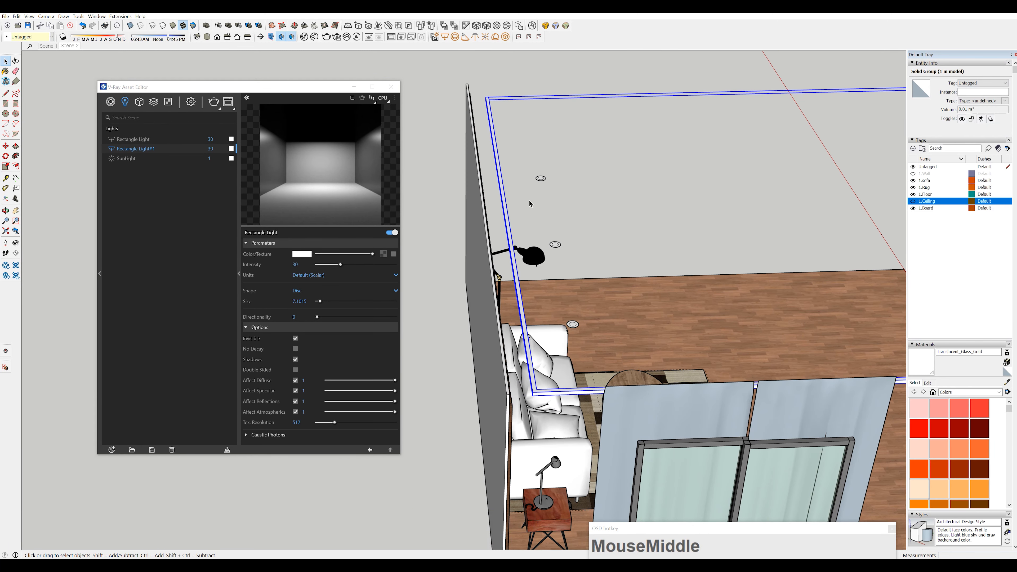
pyautogui.click(506, 37)
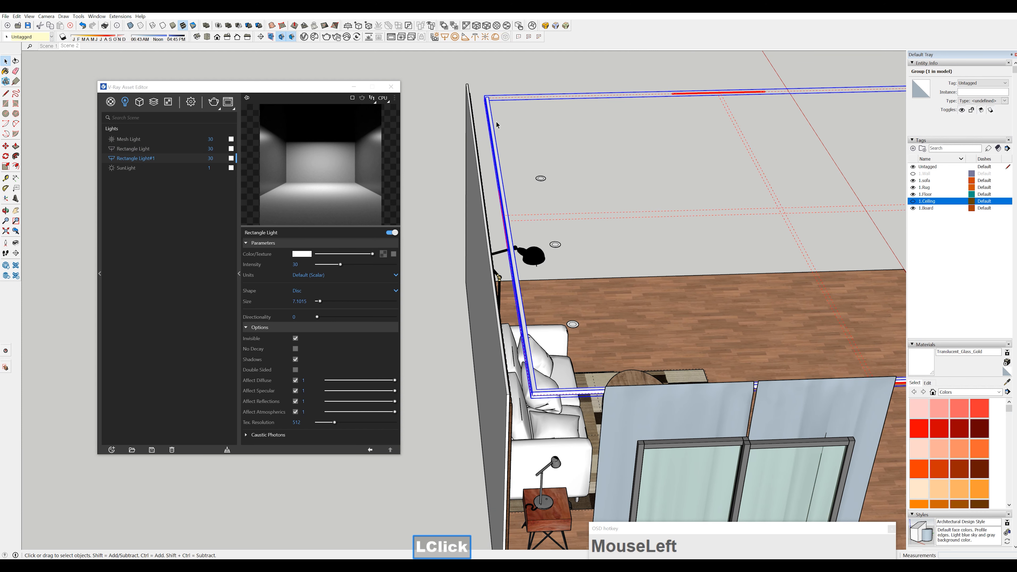
# Set the units of Mesh Light to Radiant power (W) and expand its options
pyautogui.click(128, 139)
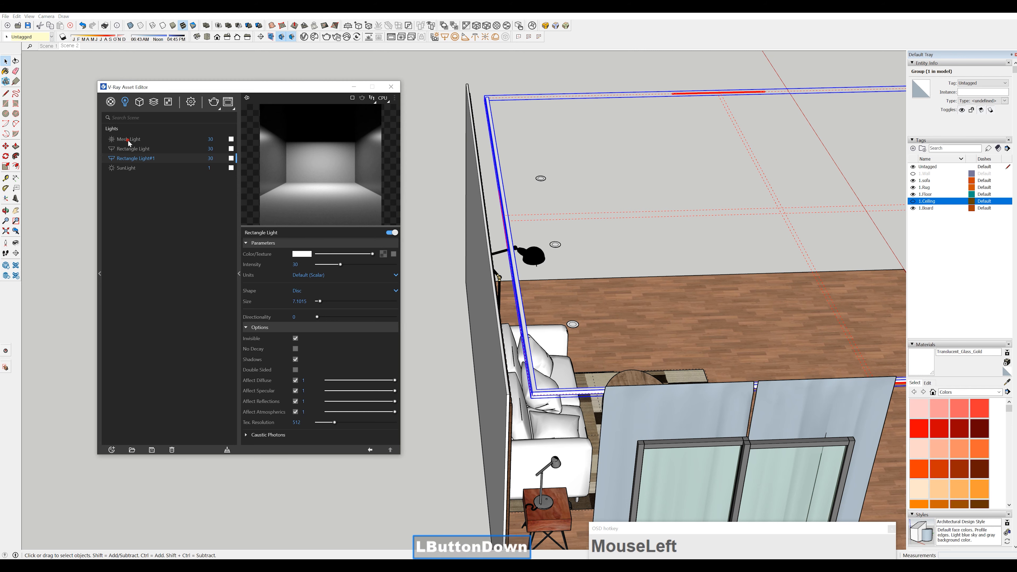
pyautogui.click(308, 277)
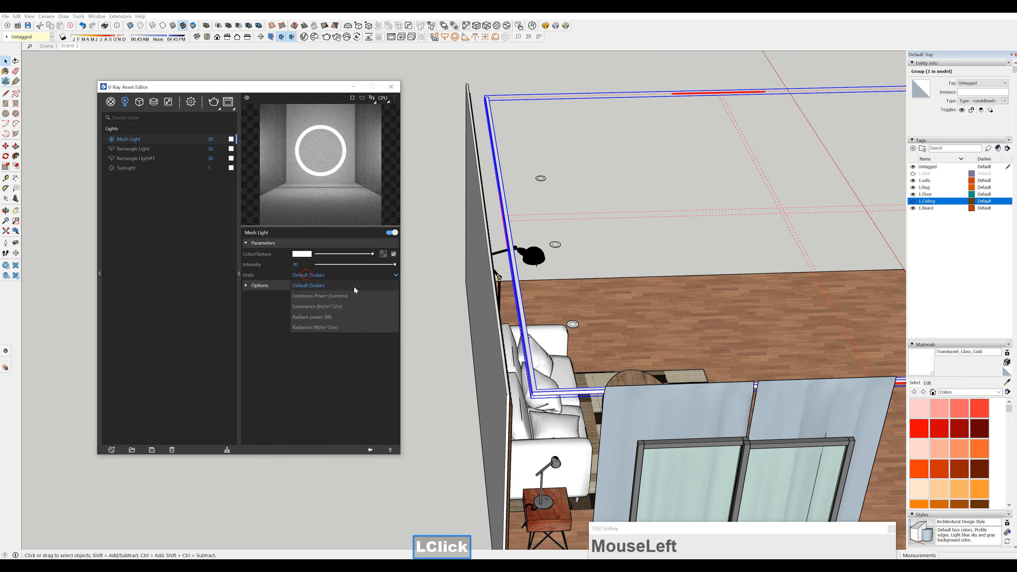
pyautogui.click(330, 318)
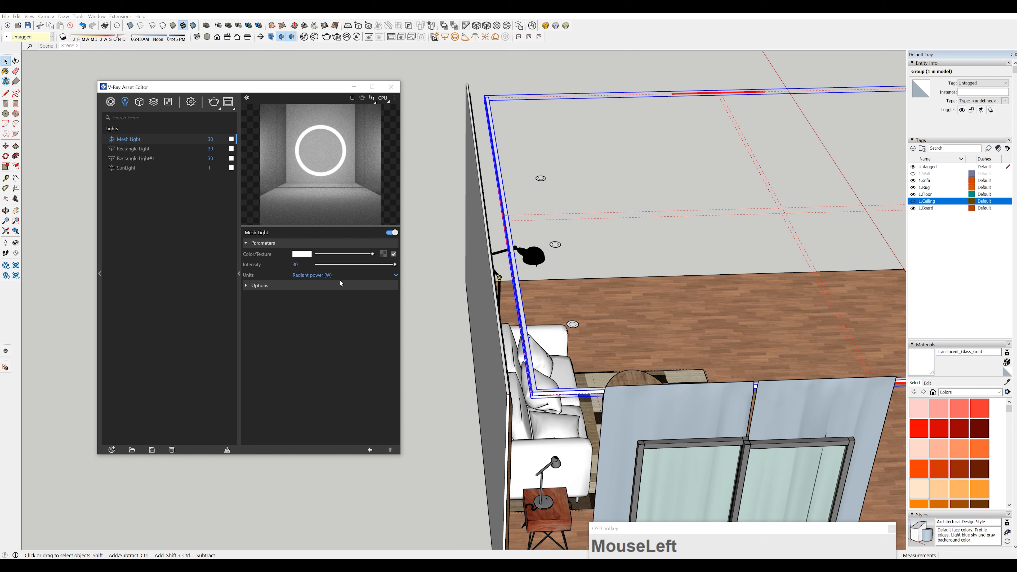
pyautogui.moveTo(309, 264); pyautogui.dragTo(241, 277)
pyautogui.click(245, 286)
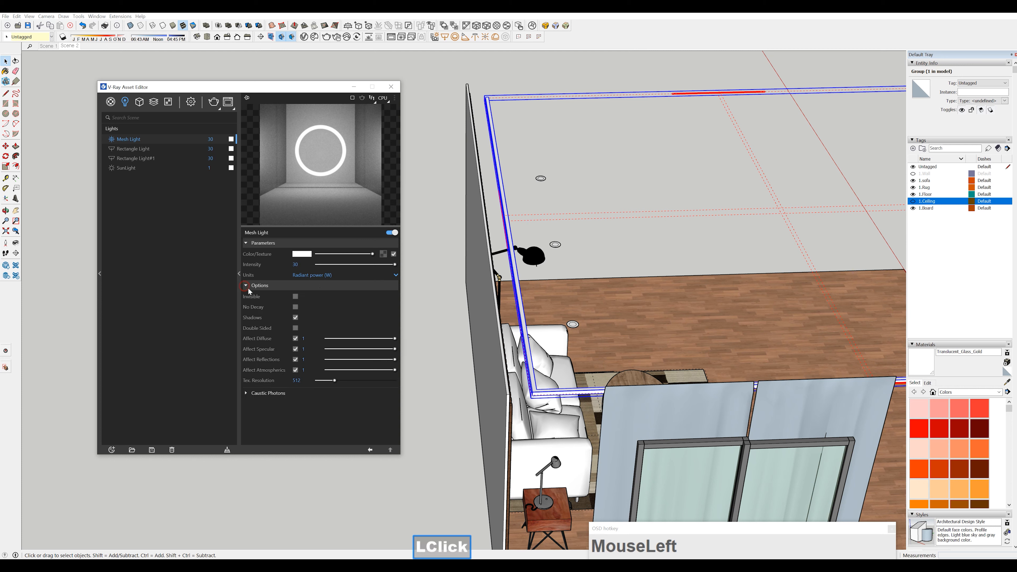
# Set the color temperature of Mesh Light to 4500 K
pyautogui.click(302, 255)
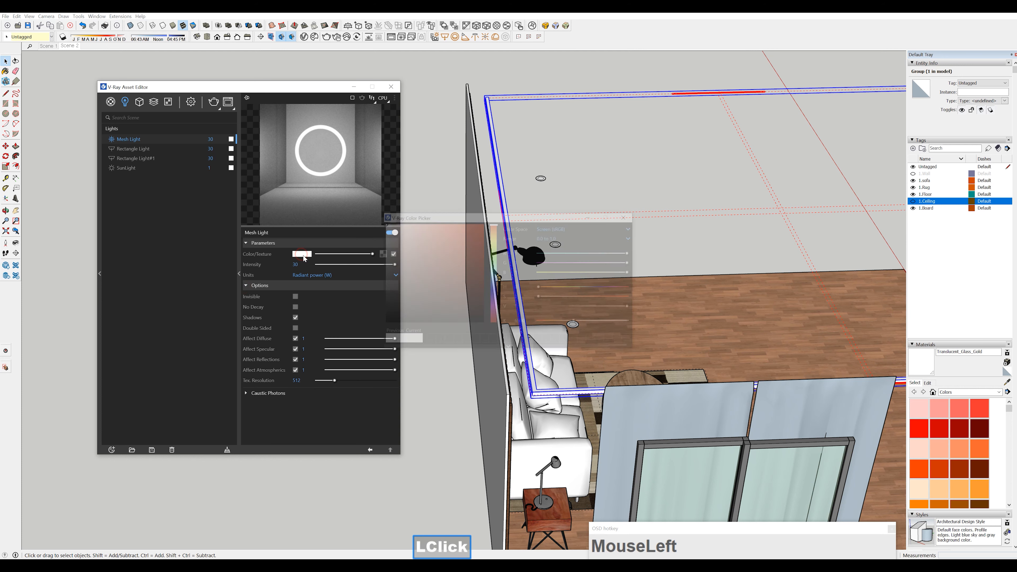
pyautogui.moveTo(523, 321); pyautogui.dragTo(452, 360)
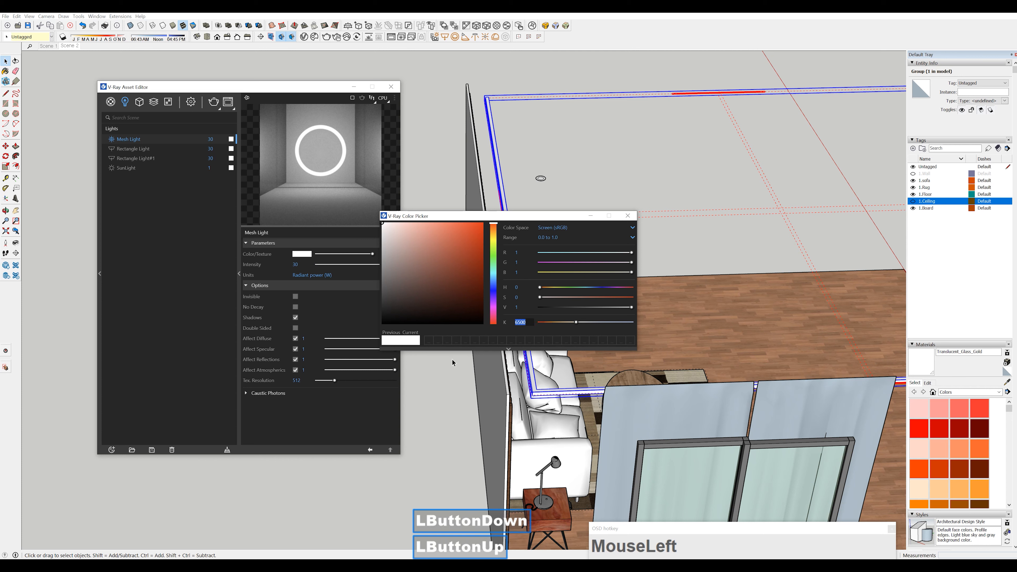
pyautogui.write('4500')
pyautogui.press('Return')
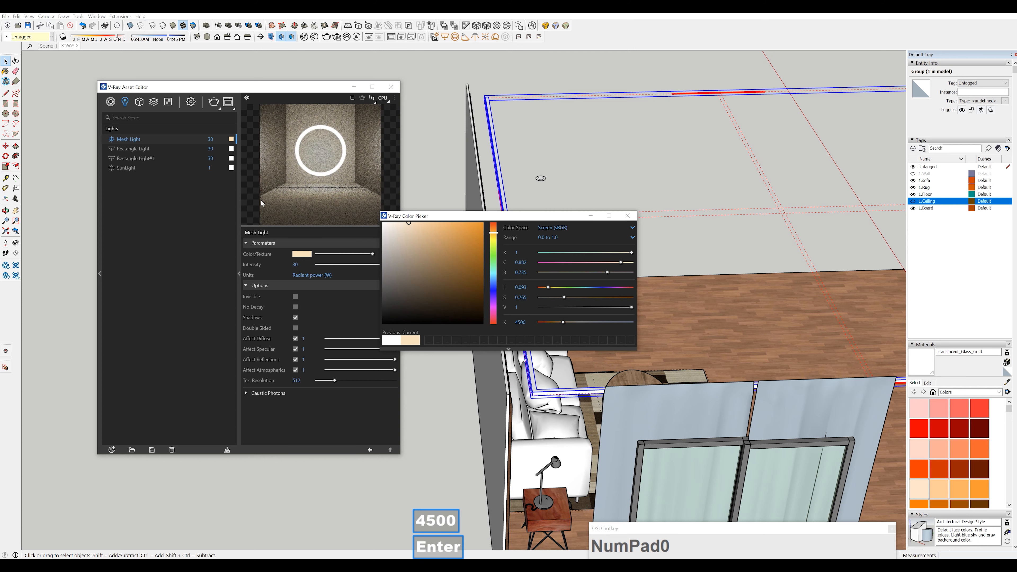
# Set the color temperature of the first Rectangle Light to 4500 K
pyautogui.click(132, 148)
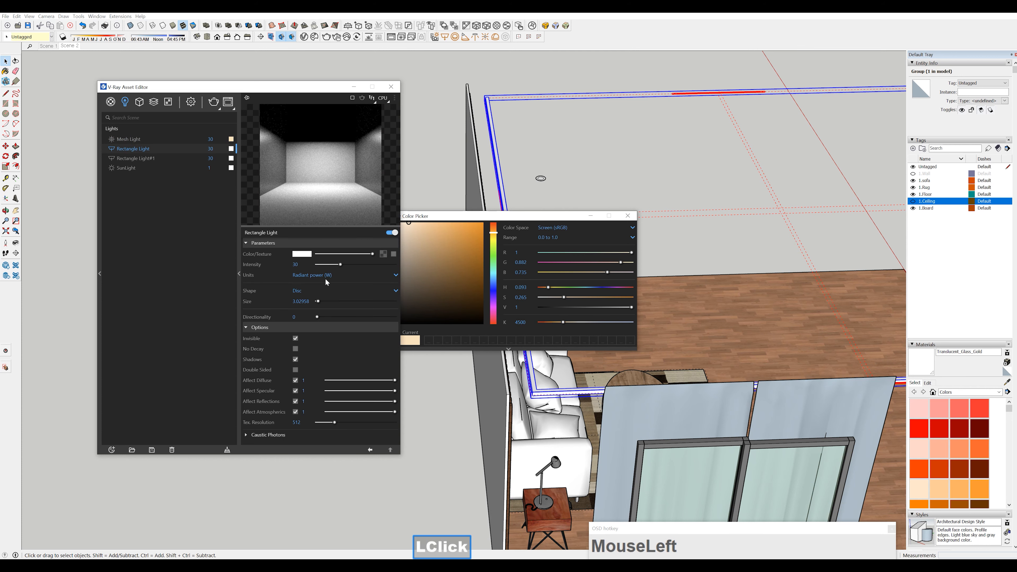
pyautogui.click(304, 254)
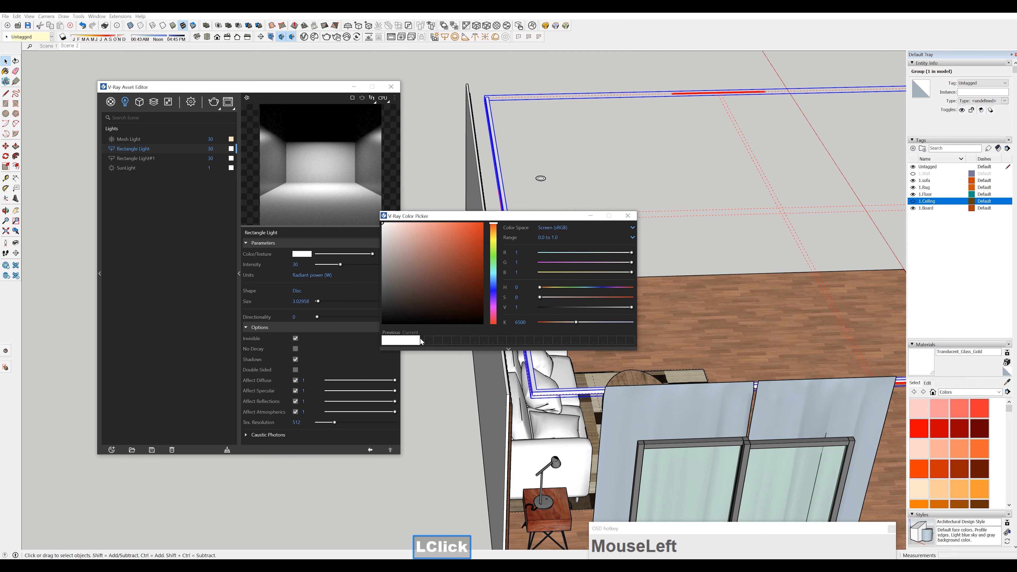
pyautogui.moveTo(528, 322); pyautogui.dragTo(483, 333)
pyautogui.write('4500')
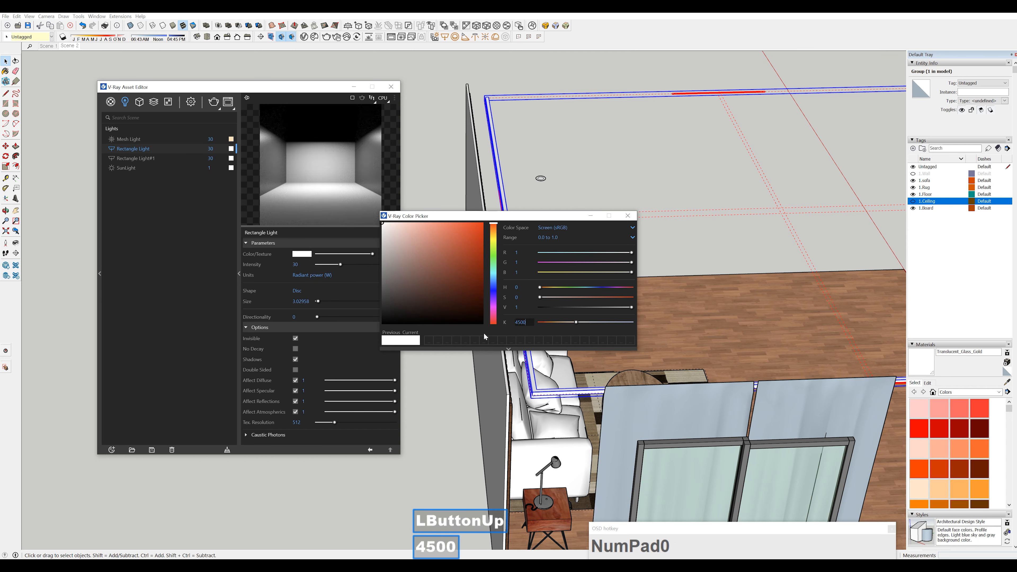
pyautogui.press('Return')
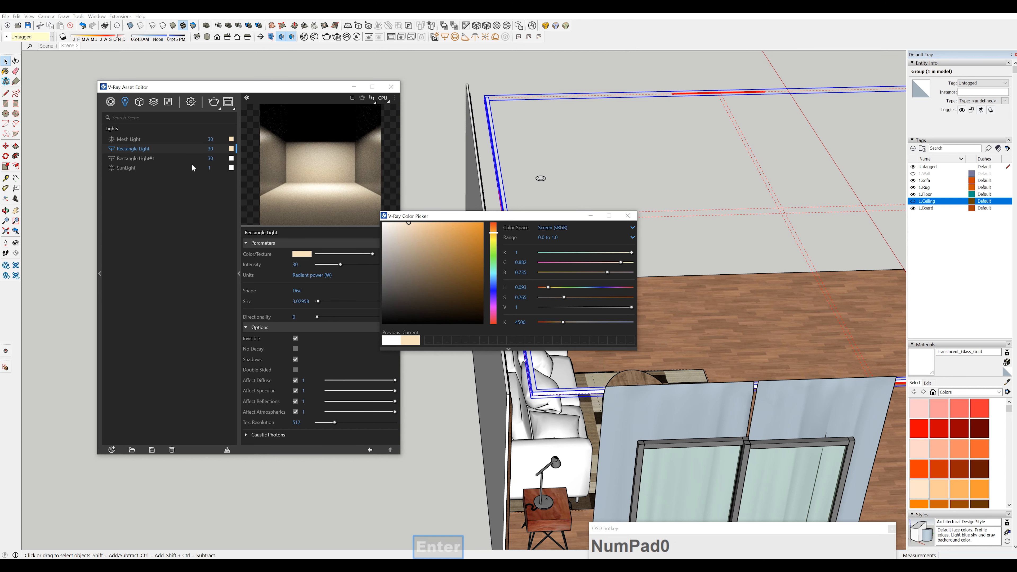
# Copy the Rectangle Light's warm color to Rectangle Light#1, set its units to Radiant power (W) and close the color picker
pyautogui.click(136, 158)
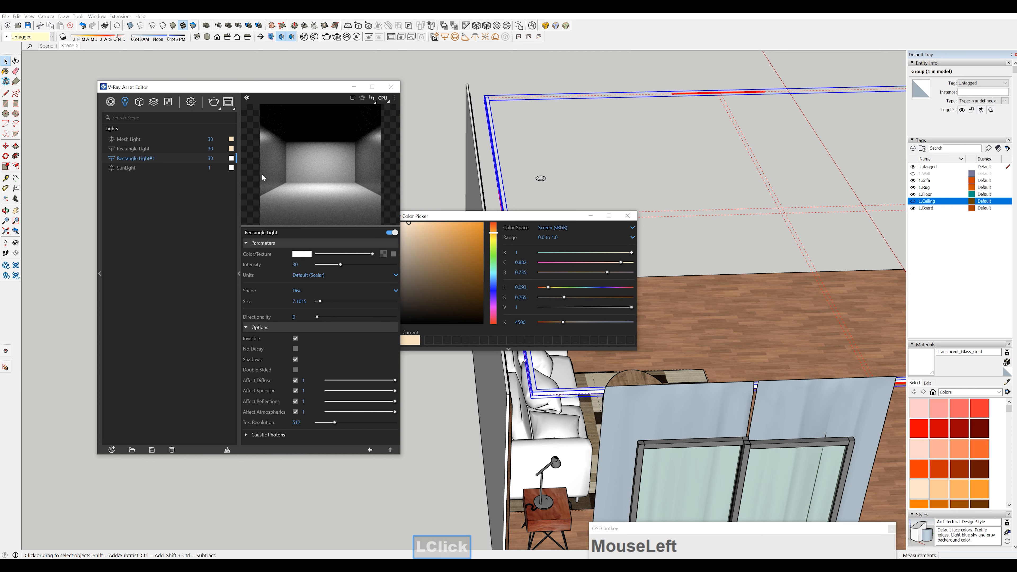
pyautogui.click(231, 149)
pyautogui.moveTo(231, 159); pyautogui.dragTo(231, 158)
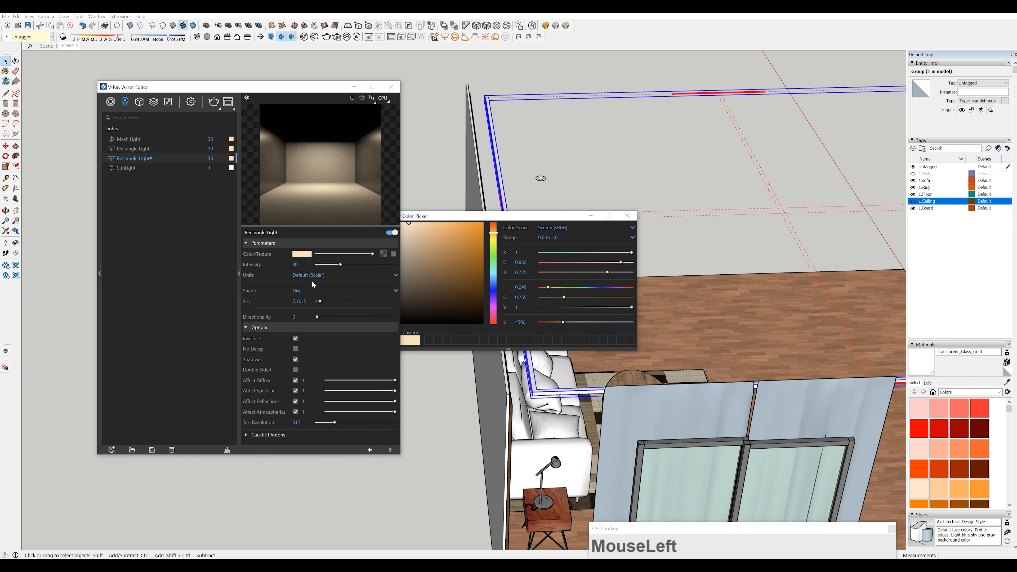
pyautogui.click(317, 276)
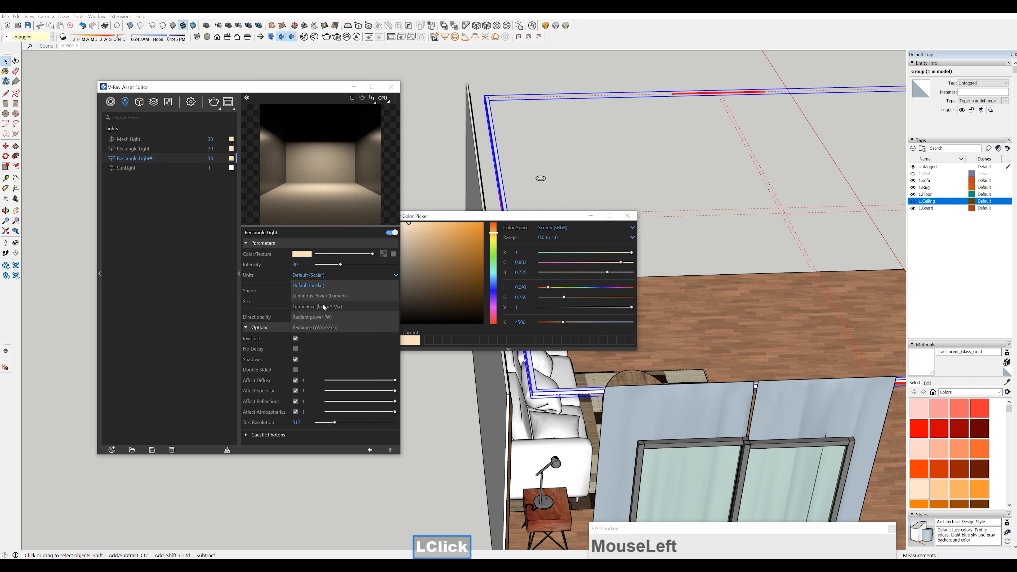
pyautogui.click(323, 317)
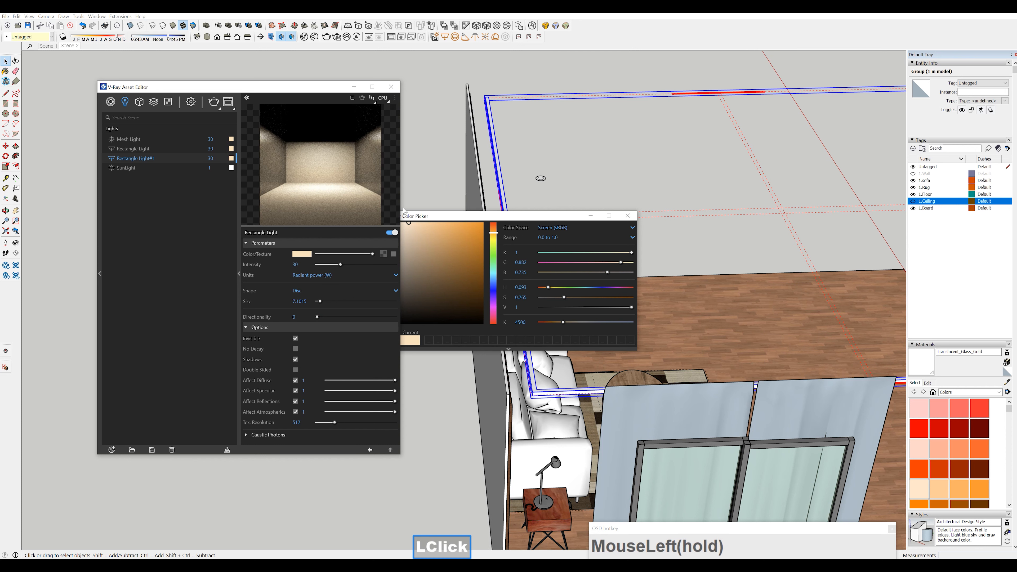
pyautogui.click(627, 216)
# Open the middle round ceiling downlight component for editing from its underside
pyautogui.moveTo(624, 224)
pyautogui.mouseDown(button='middle')
pyautogui.moveTo(540, 250)
pyautogui.moveTo(780, 307)
pyautogui.mouseUp(button='middle')
pyautogui.scroll(-2, 783, 307)
pyautogui.moveTo(589, 299)
pyautogui.mouseDown(button='middle')
pyautogui.moveTo(629, 343)
pyautogui.moveTo(590, 353)
pyautogui.mouseUp(button='middle')
pyautogui.scroll(5, 585, 288)
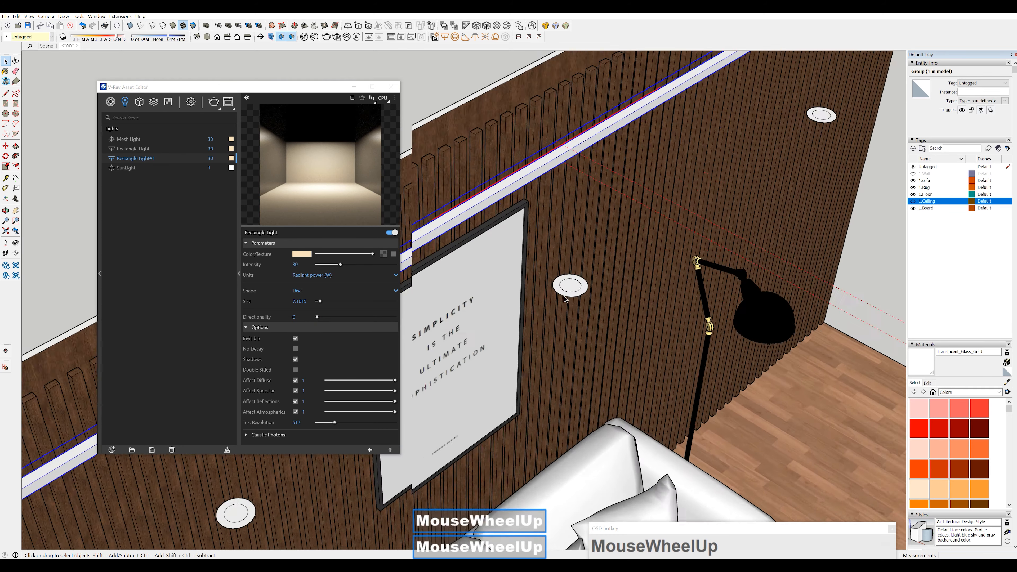
pyautogui.click(582, 284)
pyautogui.moveTo(583, 285)
pyautogui.mouseDown(button='middle')
pyautogui.moveTo(550, 218)
pyautogui.moveTo(483, 136)
pyautogui.moveTo(508, 264)
pyautogui.mouseUp(button='middle')
pyautogui.moveTo(511, 256)
pyautogui.mouseDown(button='middle')
pyautogui.moveTo(517, 220)
pyautogui.moveTo(501, 107)
pyautogui.mouseUp(button='middle')
pyautogui.scroll(5, 500, 151)
pyautogui.doubleClick(494, 154)
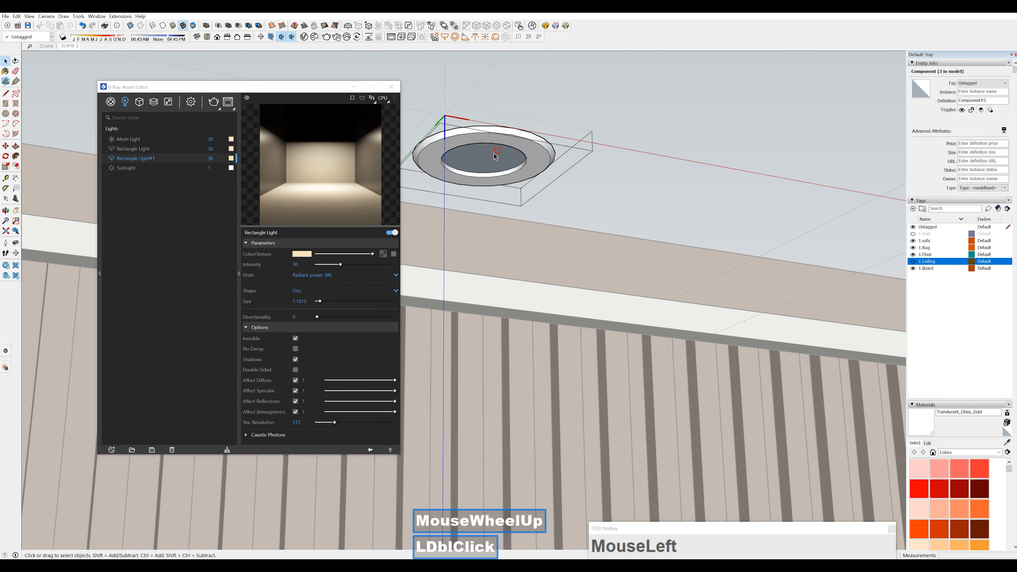
# Try to offset the downlight's inner disc face with Push/Pull and undo it
pyautogui.click(482, 154)
pyautogui.press('p')
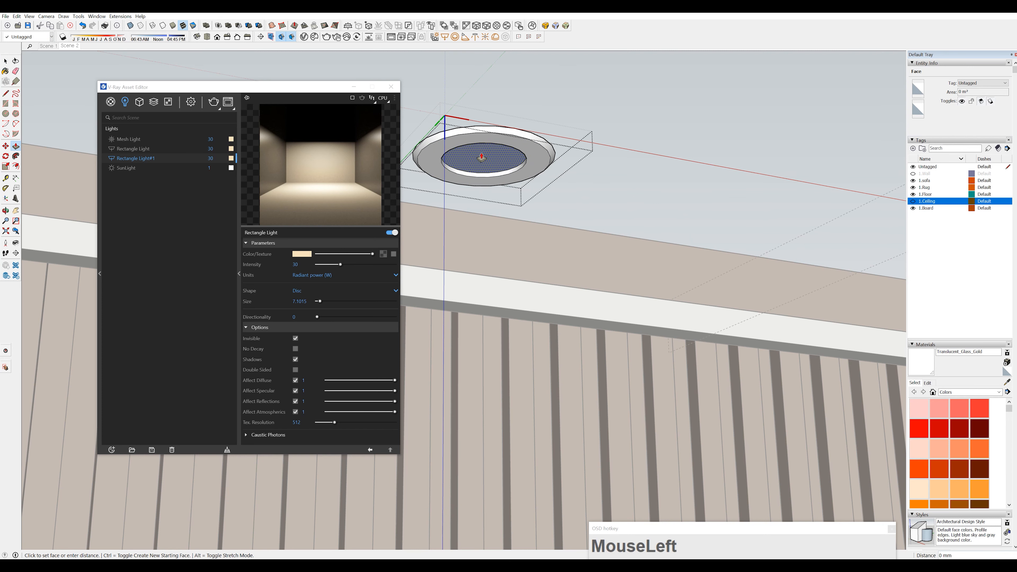
pyautogui.press('Return')
pyautogui.press('space')
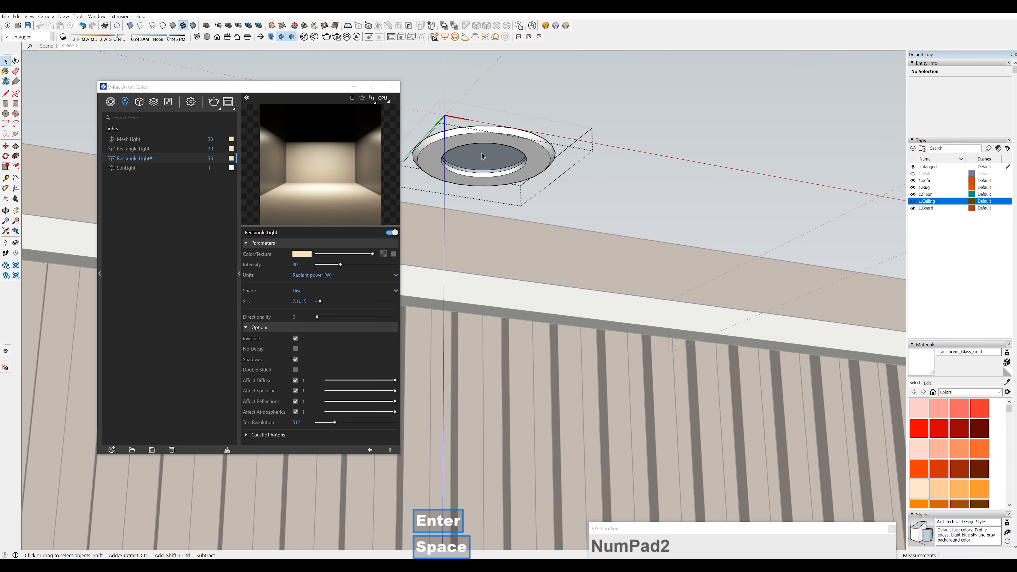
pyautogui.moveTo(482, 154); pyautogui.dragTo(534, 282, button='middle')
pyautogui.hotkey('ctrl', 'z')
# Adjust the depth of the downlight's recessed inner disc with Push/Pull
pyautogui.click(529, 268)
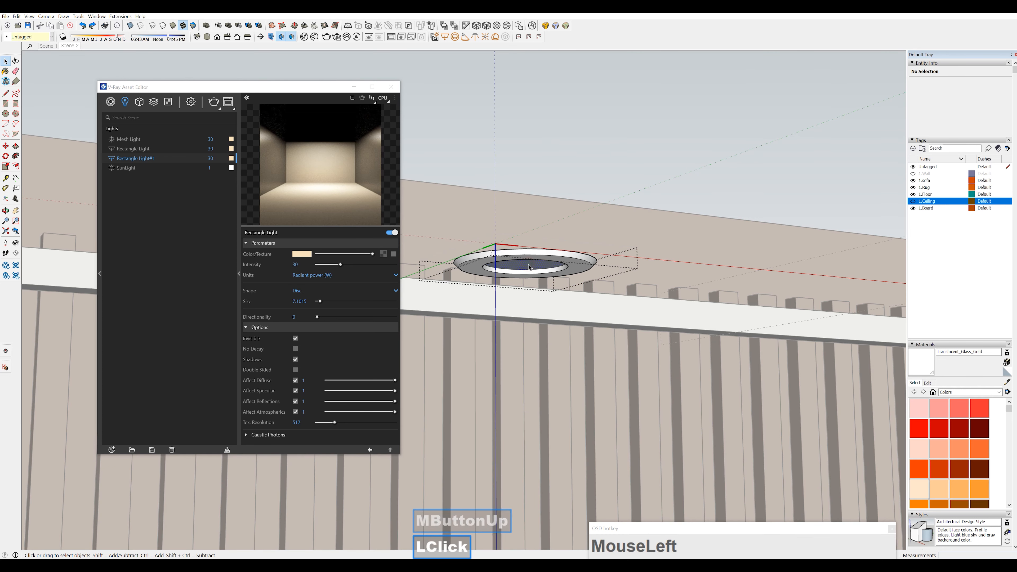
pyautogui.press('p')
pyautogui.click(529, 270)
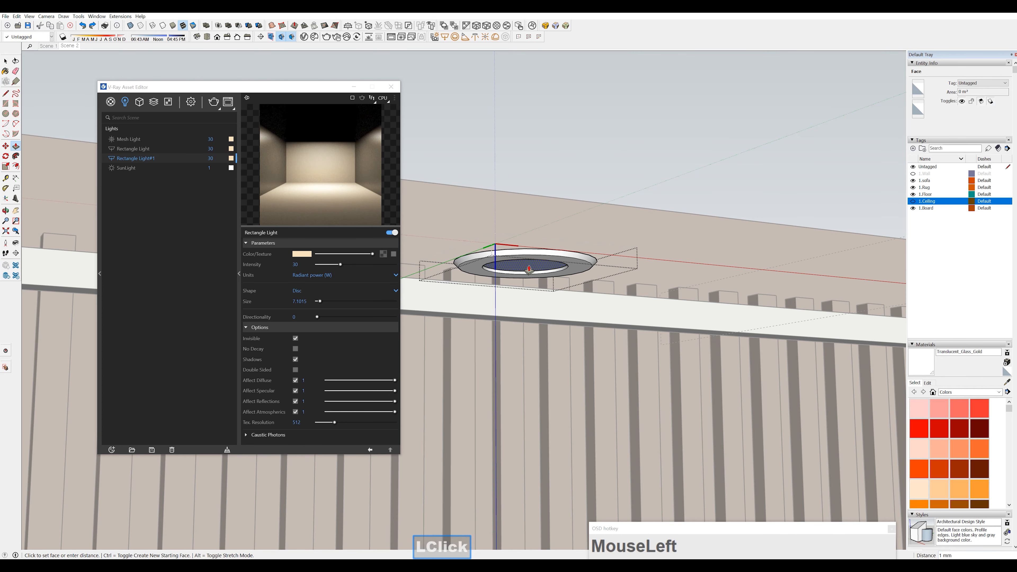
pyautogui.press('space')
pyautogui.moveTo(530, 269); pyautogui.dragTo(521, 188, button='middle')
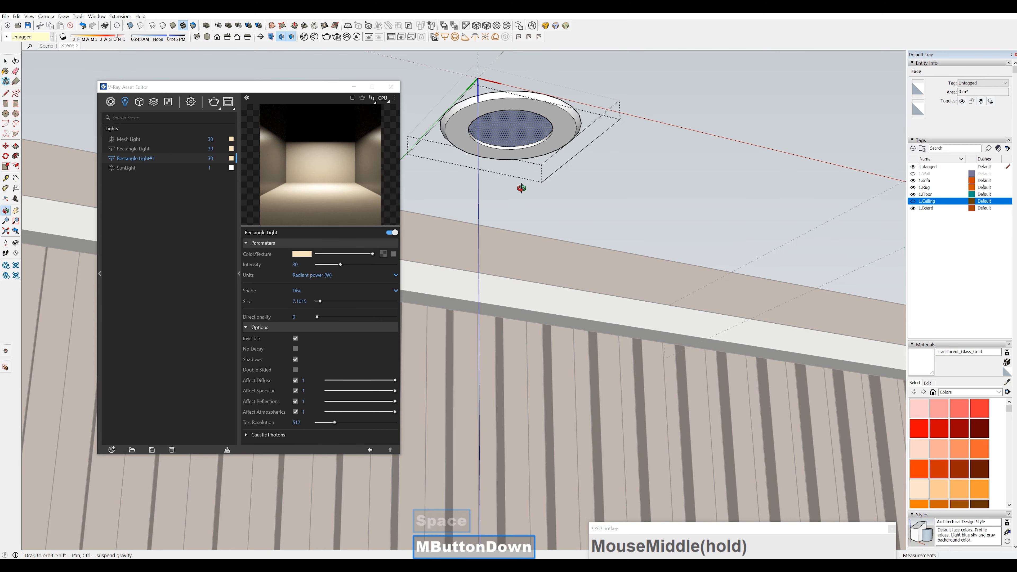
# Reverse the downlight's inner disc face
pyautogui.click(514, 128)
pyautogui.rightClick(517, 125)
pyautogui.click(558, 198)
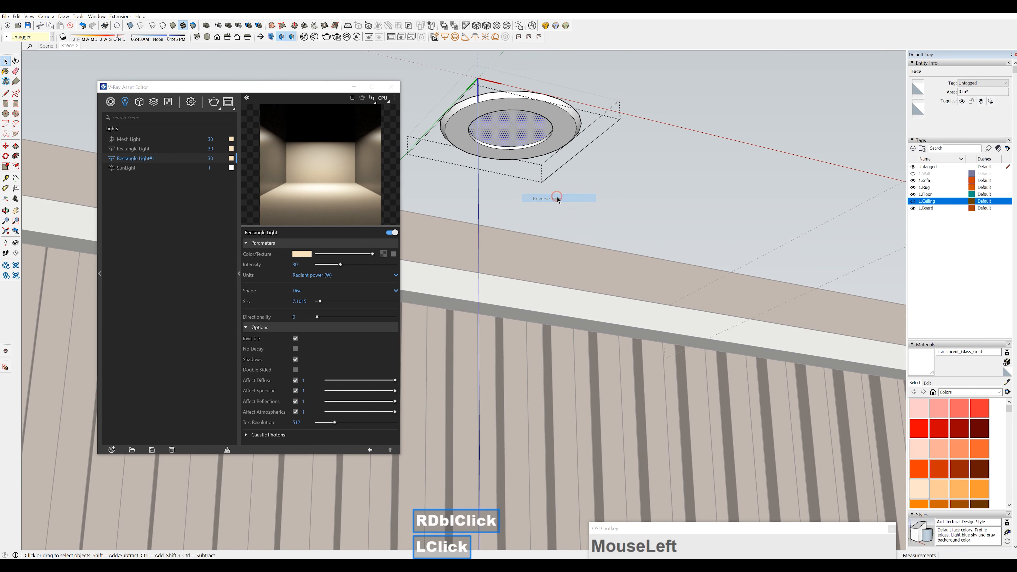
# Create a new Generic V-Ray material and apply it to the downlight's inner disc face
pyautogui.press('space')
pyautogui.click(566, 147)
pyautogui.moveTo(566, 146); pyautogui.dragTo(583, 160, button='middle')
pyautogui.scroll(3, 539, 193)
pyautogui.click(539, 195)
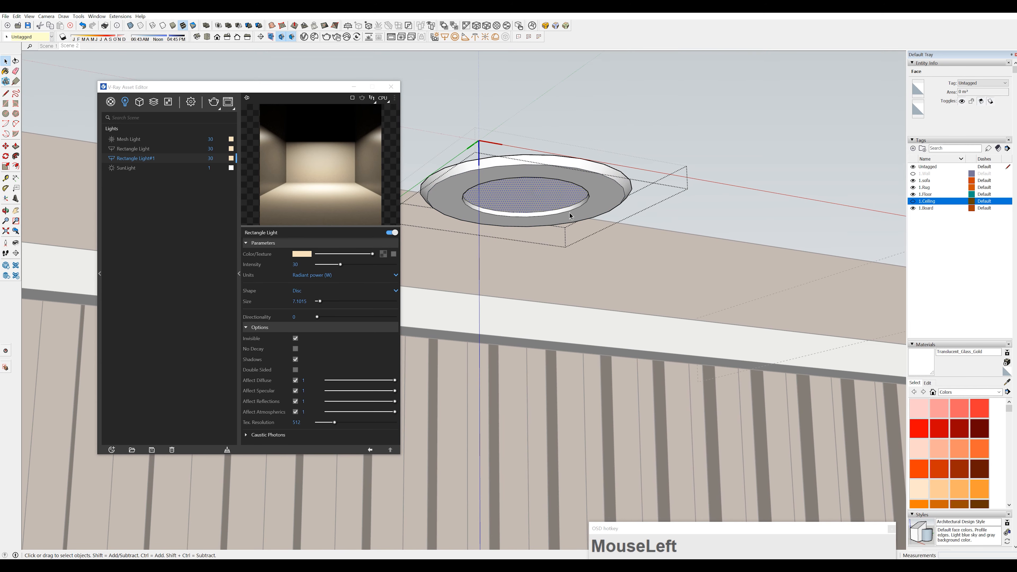
pyautogui.click(108, 448)
pyautogui.moveTo(125, 439)
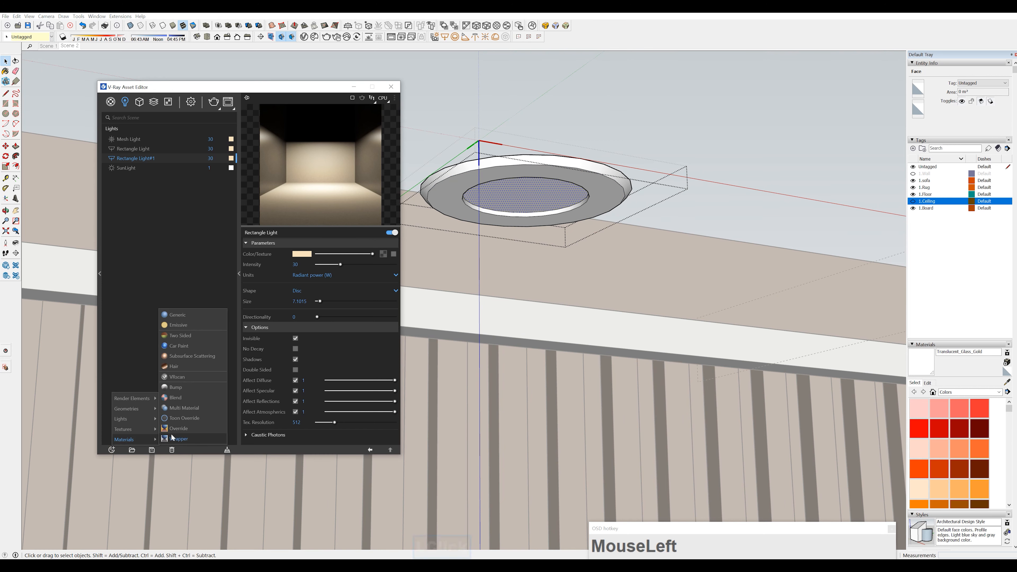
pyautogui.click(192, 316)
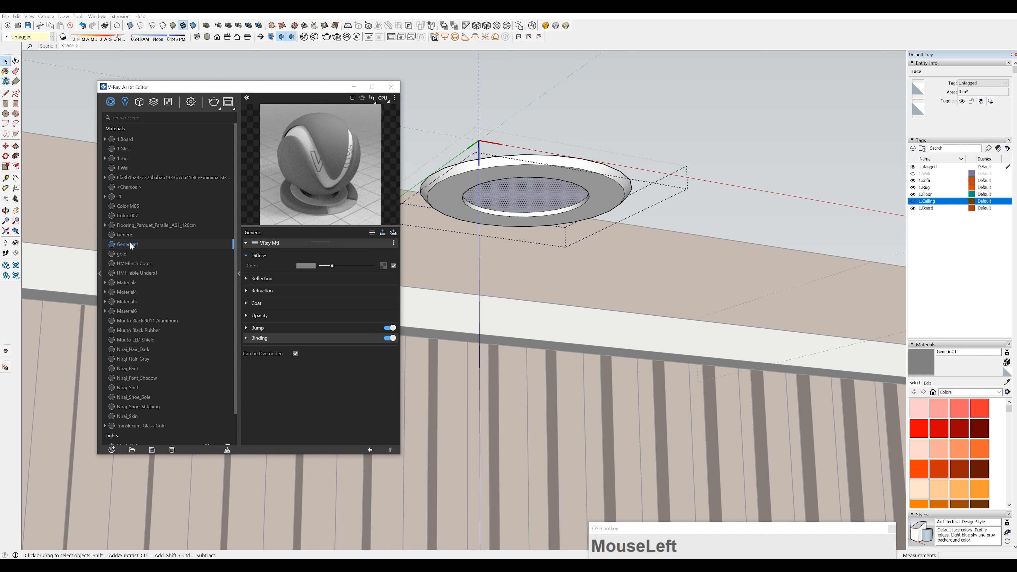
pyautogui.click(543, 183)
pyautogui.rightClick(138, 246)
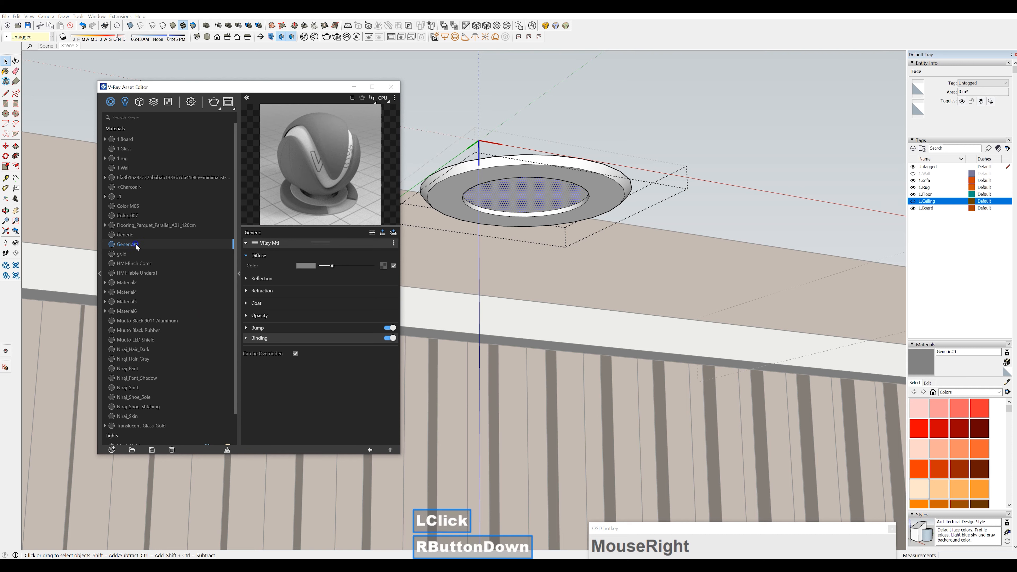
pyautogui.click(165, 260)
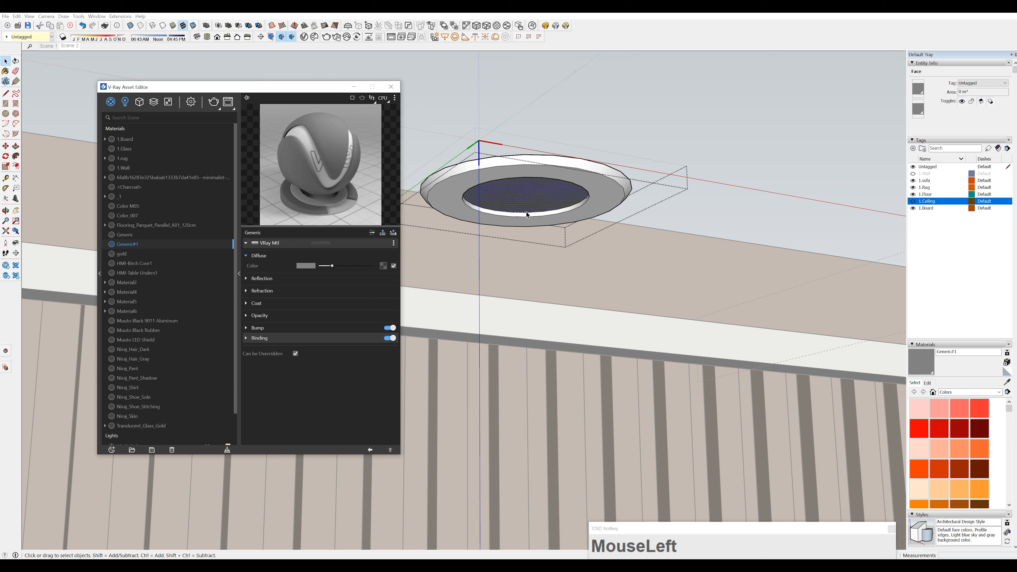
# Add an Emissive layer to the Generic#1 material and set its intensity to 10
pyautogui.click(384, 235)
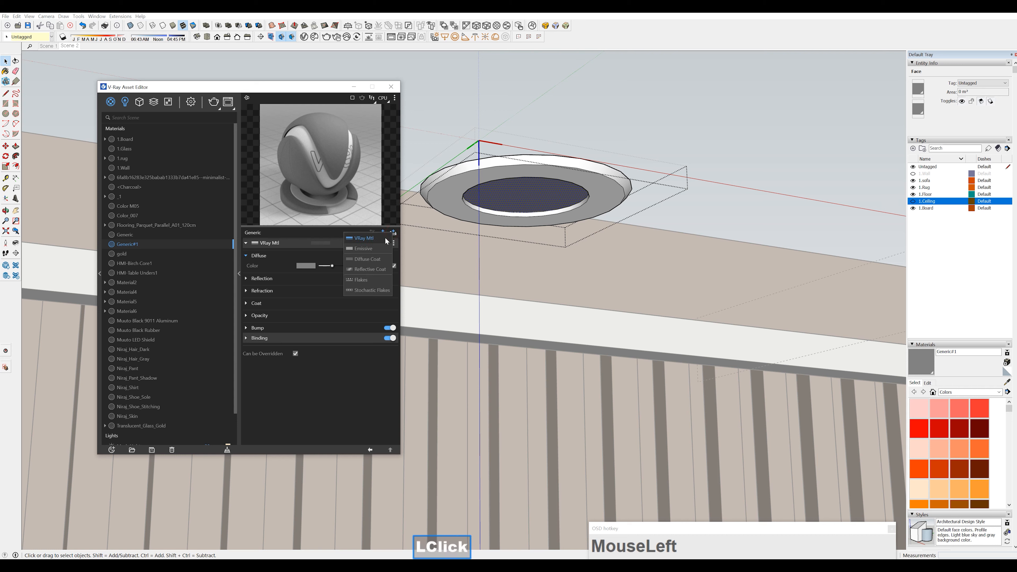
pyautogui.click(378, 250)
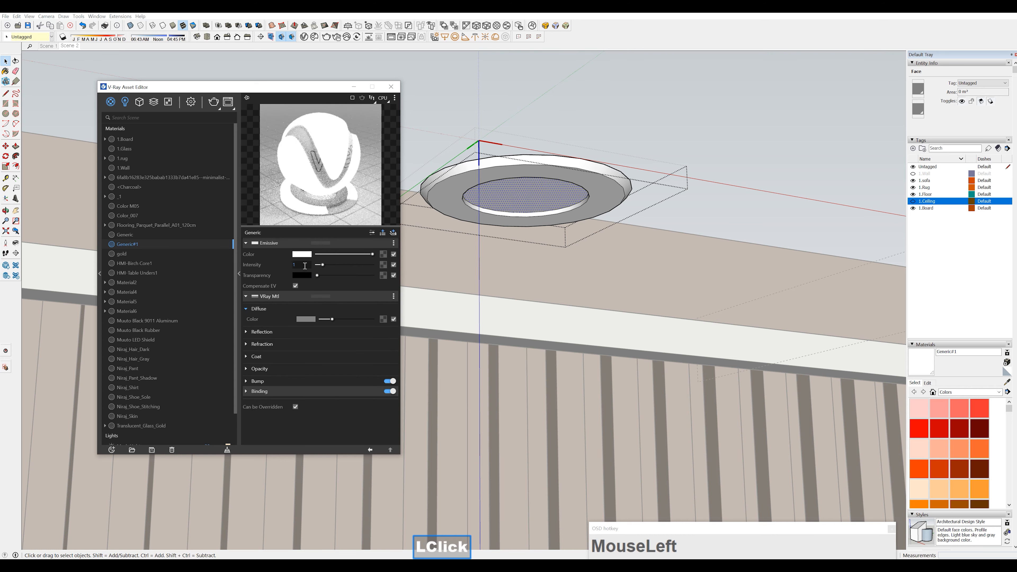
pyautogui.click(305, 265)
pyautogui.write('10')
pyautogui.press('Return')
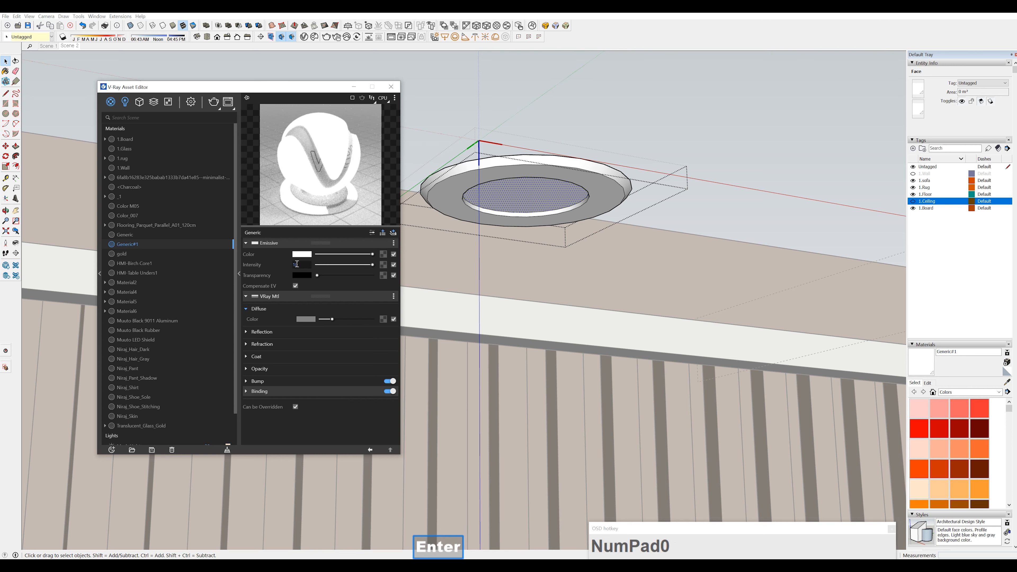
# Set the Generic#1 material's emissive intensity to 5 and leave the downlight's editing context
pyautogui.click(294, 265)
pyautogui.write('5')
pyautogui.press('Return')
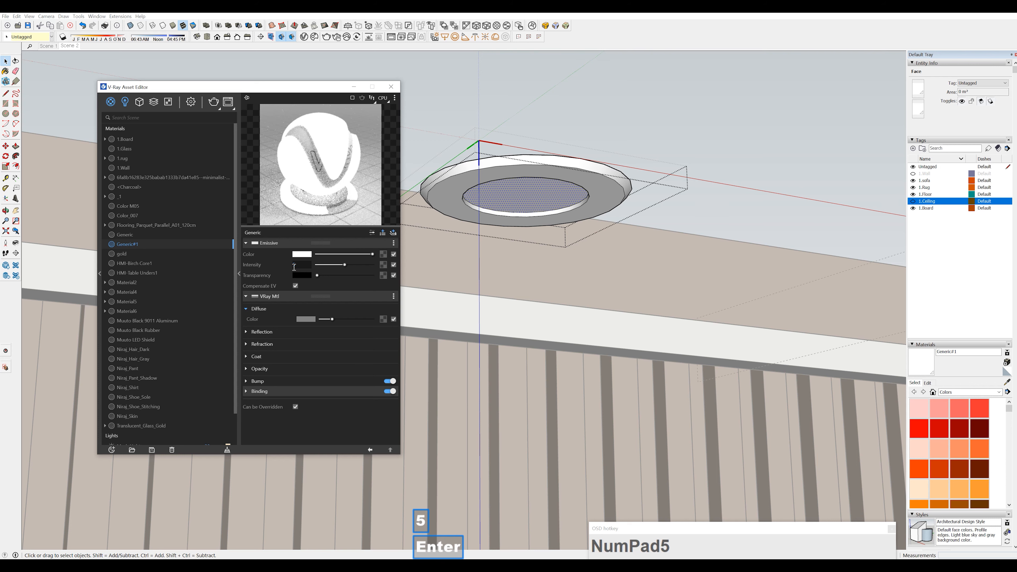
pyautogui.moveTo(516, 206)
pyautogui.mouseDown(button='middle')
pyautogui.moveTo(501, 207)
pyautogui.moveTo(470, 277)
pyautogui.mouseUp(button='middle')
pyautogui.scroll(-1, 501, 207)
pyautogui.scroll(1, 501, 207)
pyautogui.scroll(-2, 501, 207)
pyautogui.scroll(-4, 482, 335)
pyautogui.moveTo(483, 335)
pyautogui.keyDown('shift'); pyautogui.mouseDown(button='middle')
pyautogui.moveTo(563, 265)
pyautogui.moveTo(525, 313)
pyautogui.mouseUp(button='middle'); pyautogui.keyUp('shift')
pyautogui.moveTo(561, 287); pyautogui.dragTo(498, 138, button='middle')
pyautogui.click(471, 98)
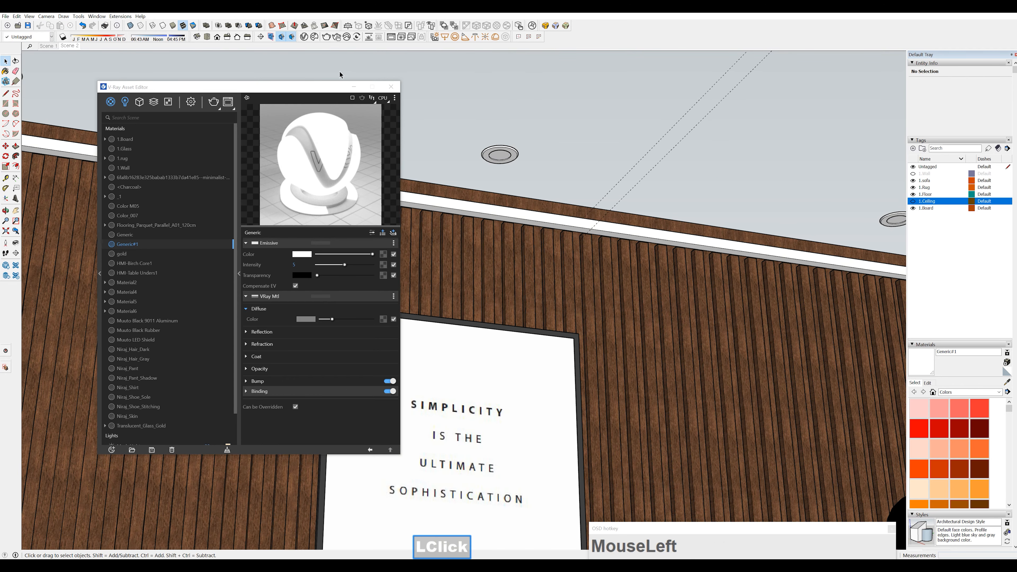
# Place a V-Ray rectangle light, about 2.36 by 1.95 in U and V size, over the downlight's inner disc and select it
pyautogui.scroll(-5, 467, 303)
pyautogui.moveTo(572, 322); pyautogui.dragTo(544, 166, button='middle')
pyautogui.scroll(6, 481, 161)
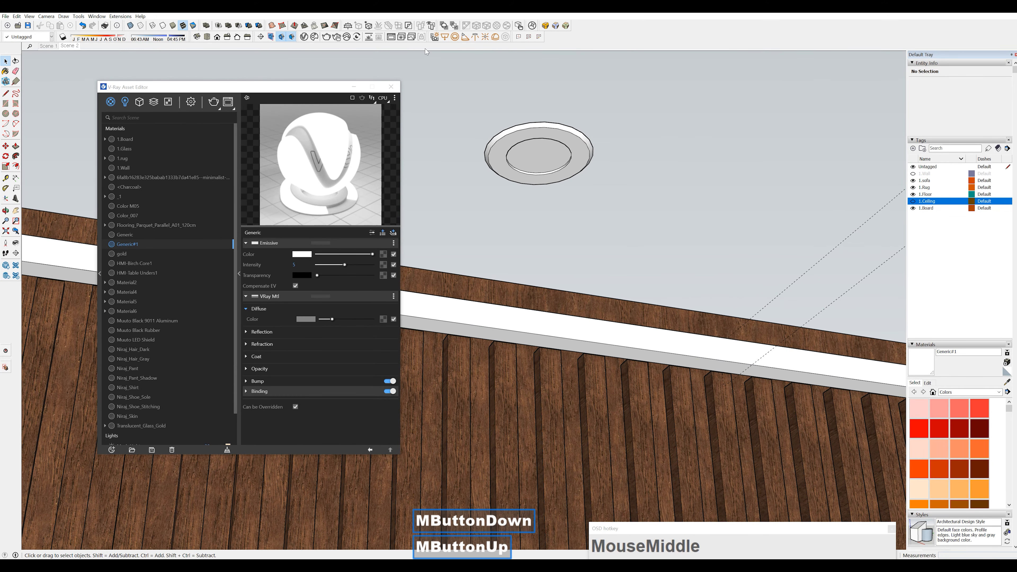
pyautogui.click(445, 36)
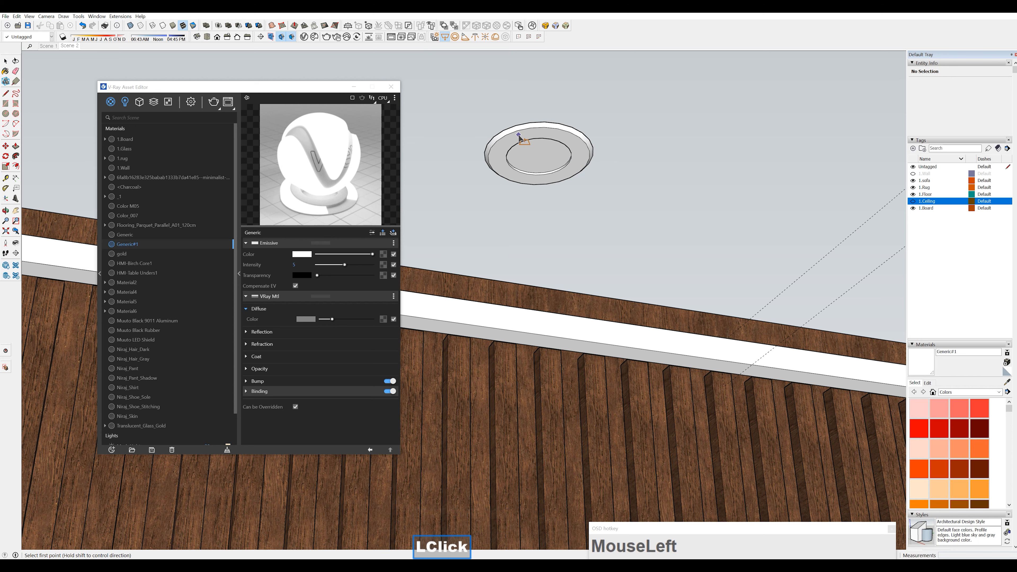
pyautogui.moveTo(518, 136); pyautogui.dragTo(565, 182)
pyautogui.moveTo(565, 183); pyautogui.dragTo(529, 183, button='middle')
pyautogui.press('space')
pyautogui.click(531, 184)
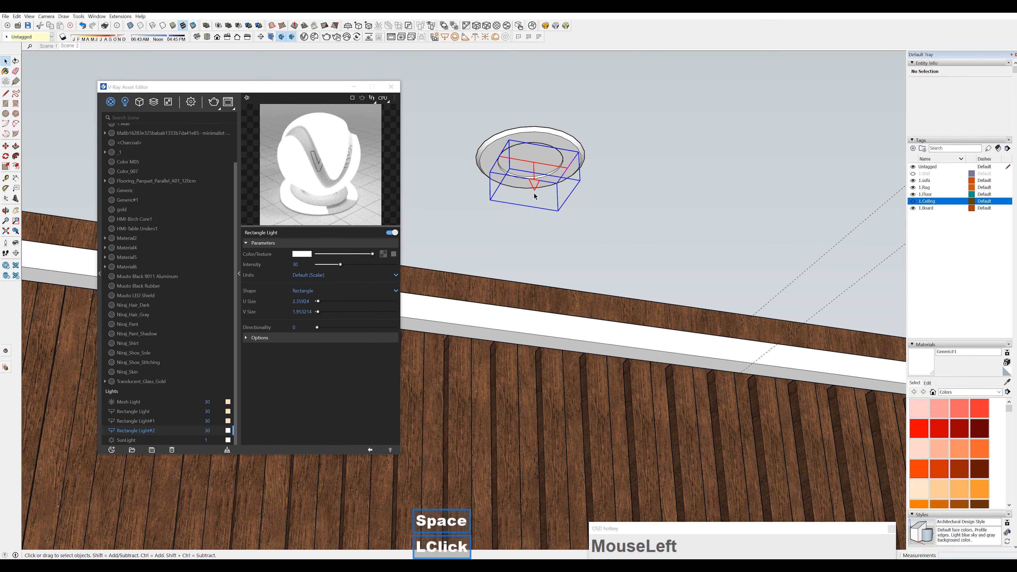
# Copy the warm colour of Rectangle Light#1 to Rectangle Light#2 and set its units to Radiant power (W)
pyautogui.click(125, 102)
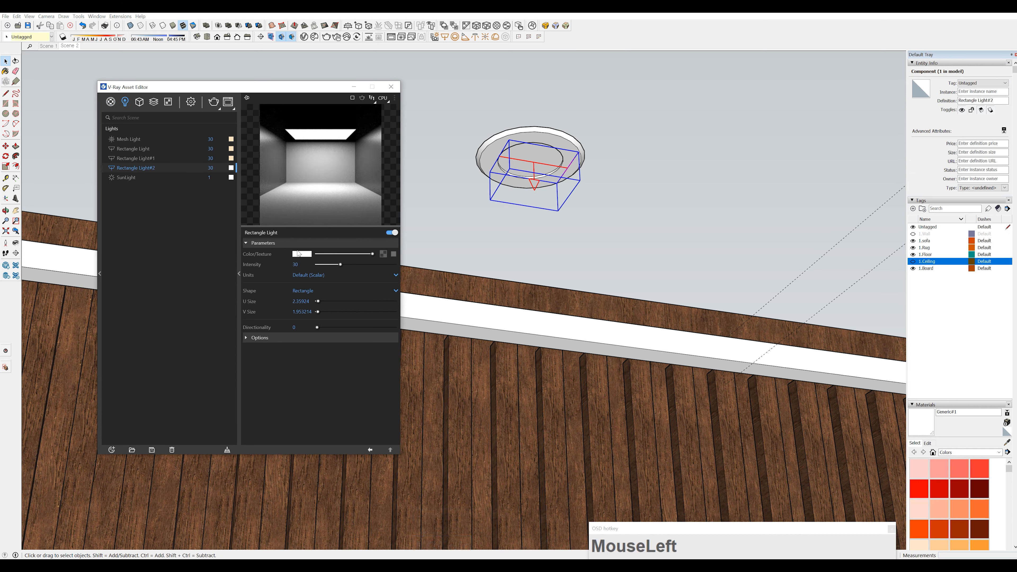
pyautogui.moveTo(231, 159); pyautogui.dragTo(231, 170)
pyautogui.click(232, 160)
pyautogui.click(313, 281)
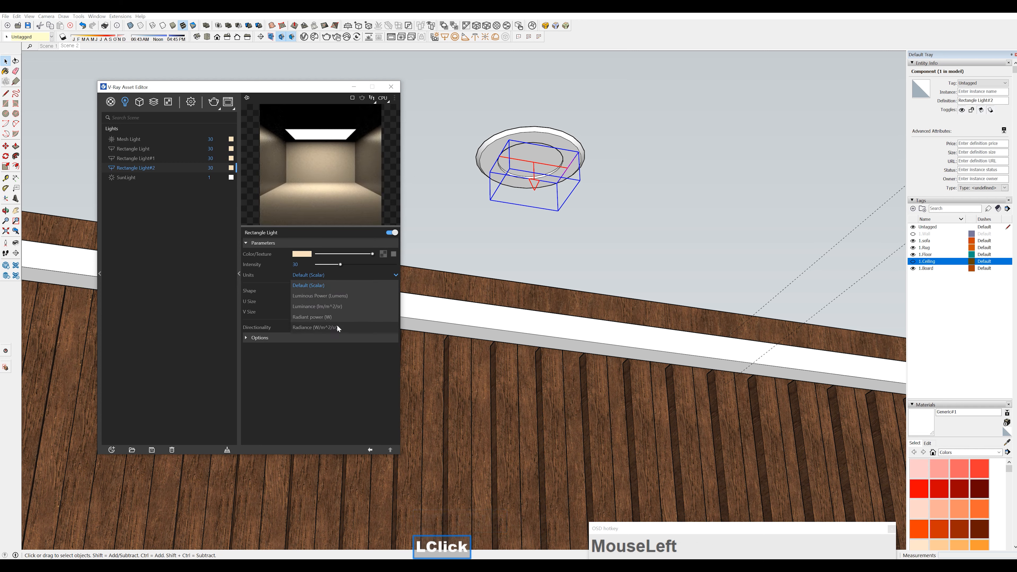
pyautogui.click(328, 319)
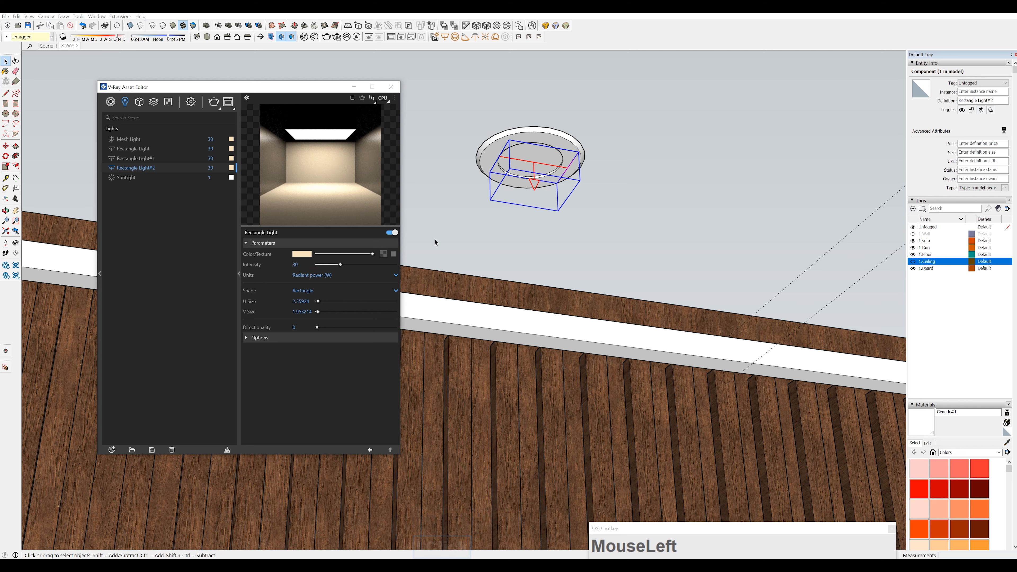
# Change the shape of Rectangle Light#2 from a rectangle to Disc
pyautogui.moveTo(521, 241)
pyautogui.mouseDown(button='middle')
pyautogui.moveTo(534, 227)
pyautogui.moveTo(518, 196)
pyautogui.mouseUp(button='middle')
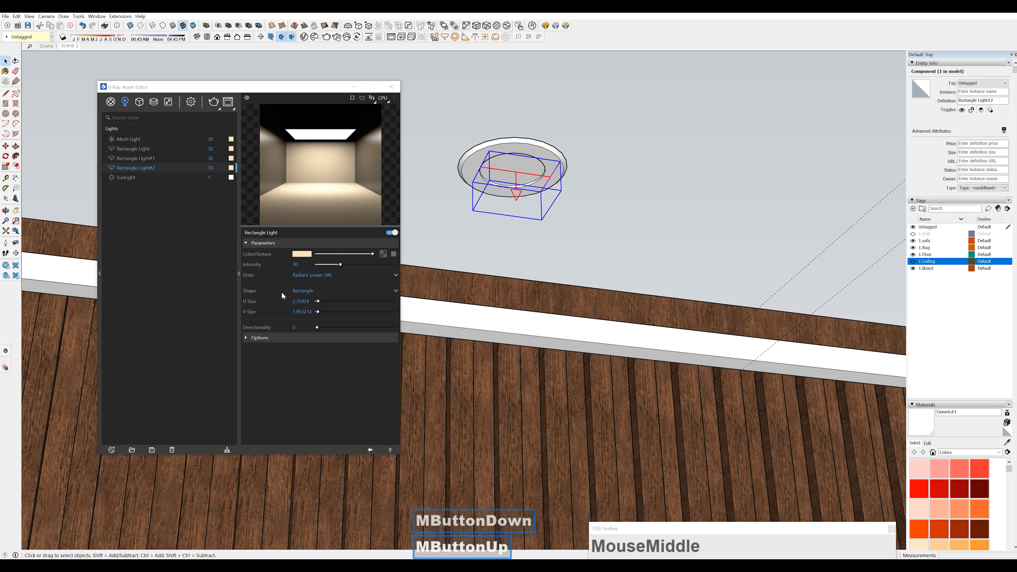
pyautogui.click(308, 292)
pyautogui.click(302, 311)
# Scale the disc light along the red and green axes to fit the downlight's inner disc outline
pyautogui.moveTo(476, 203); pyautogui.dragTo(490, 225, button='middle')
pyautogui.scroll(7, 579, 234)
pyautogui.keyDown('shift'); pyautogui.moveTo(557, 208); pyautogui.dragTo(661, 232, button='middle'); pyautogui.keyUp('shift')
pyautogui.press('s')
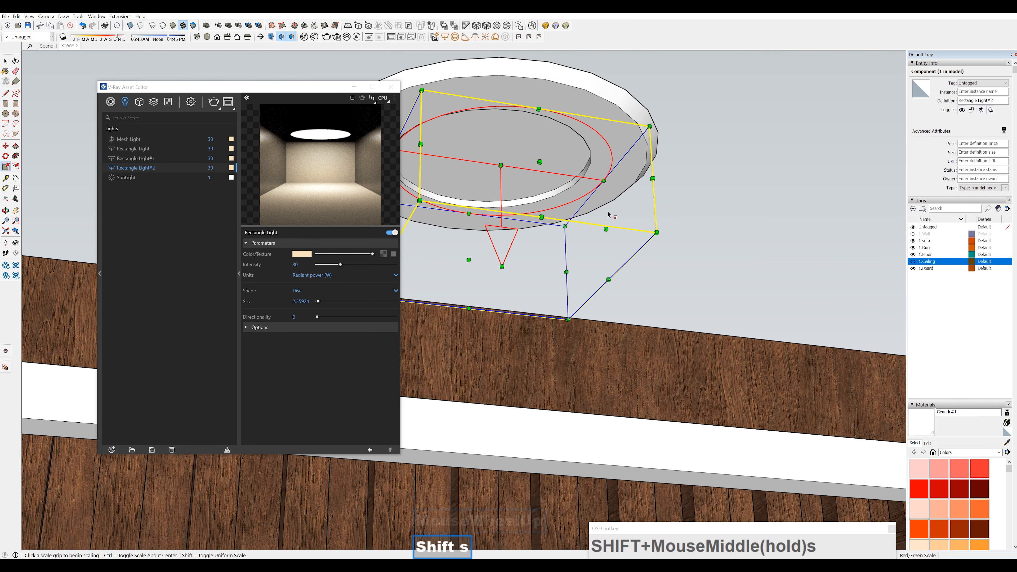
pyautogui.click(584, 227)
pyautogui.click(587, 169)
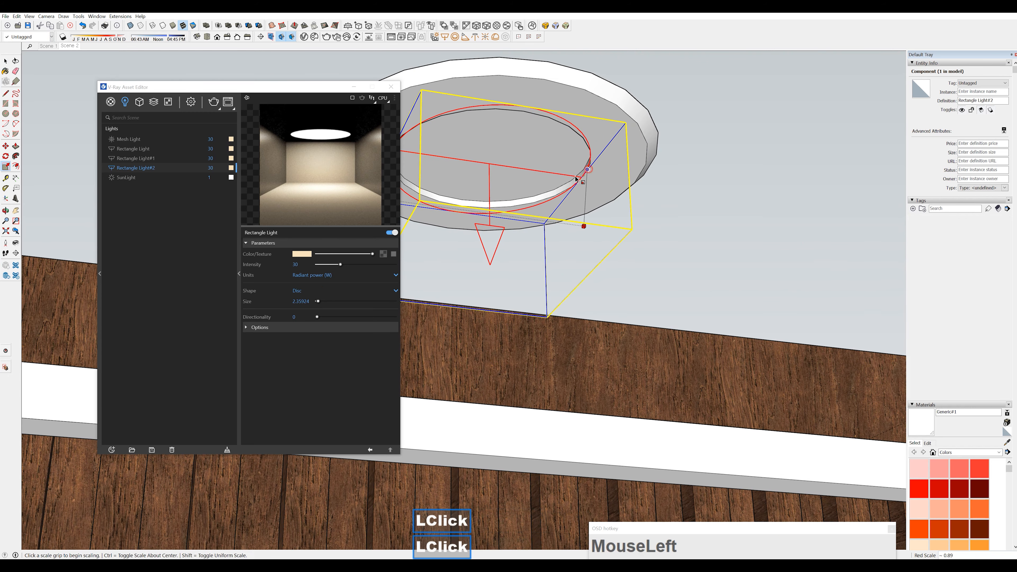
pyautogui.keyDown('shift'); pyautogui.moveTo(555, 199); pyautogui.dragTo(636, 206, button='middle'); pyautogui.keyUp('shift')
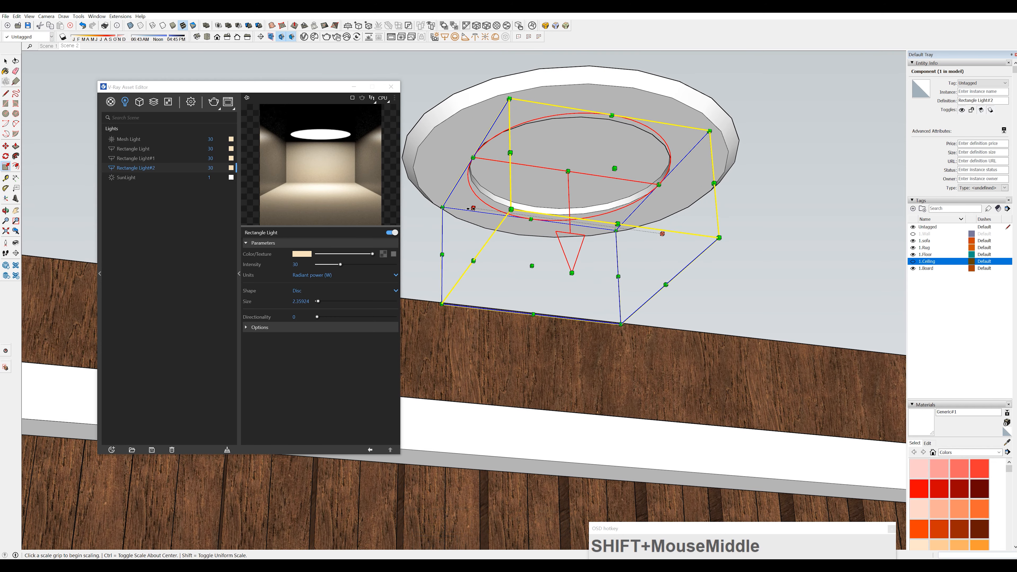
pyautogui.click(474, 156)
pyautogui.click(473, 155)
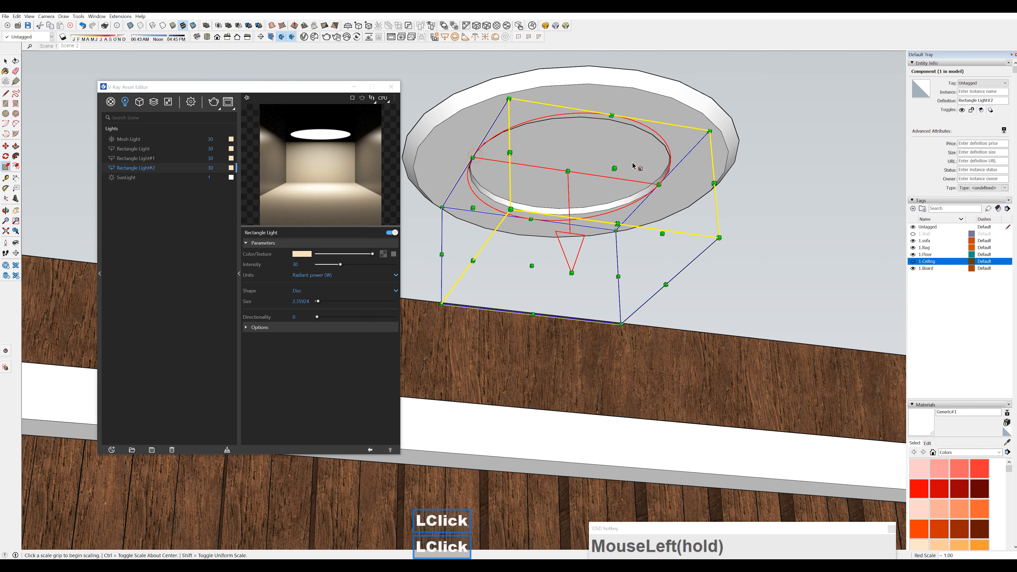
pyautogui.click(613, 168)
pyautogui.click(608, 120)
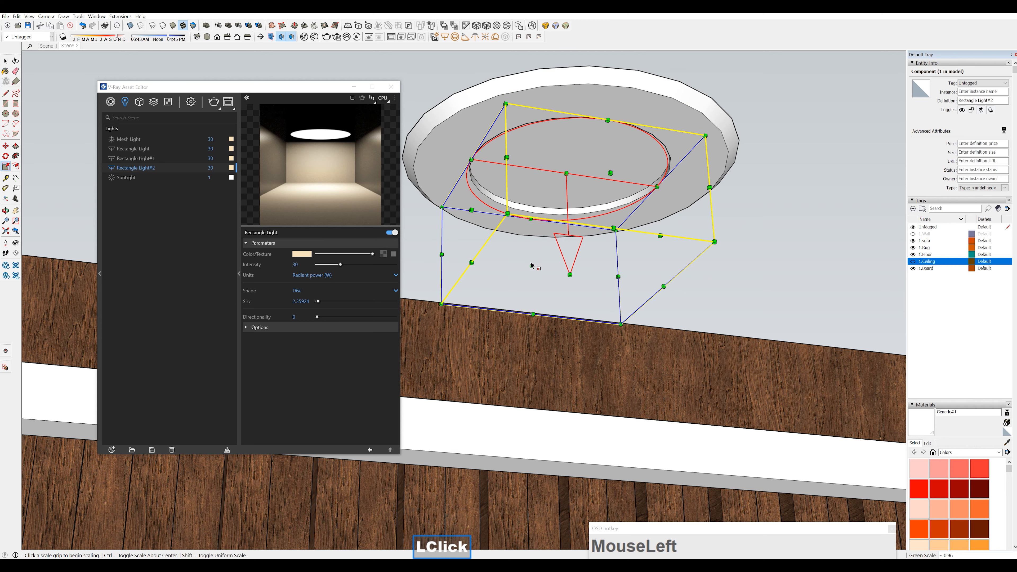
pyautogui.click(537, 262)
pyautogui.click(525, 210)
pyautogui.scroll(-2, 616, 209)
pyautogui.moveTo(525, 210); pyautogui.dragTo(623, 206, button='middle')
pyautogui.press('space')
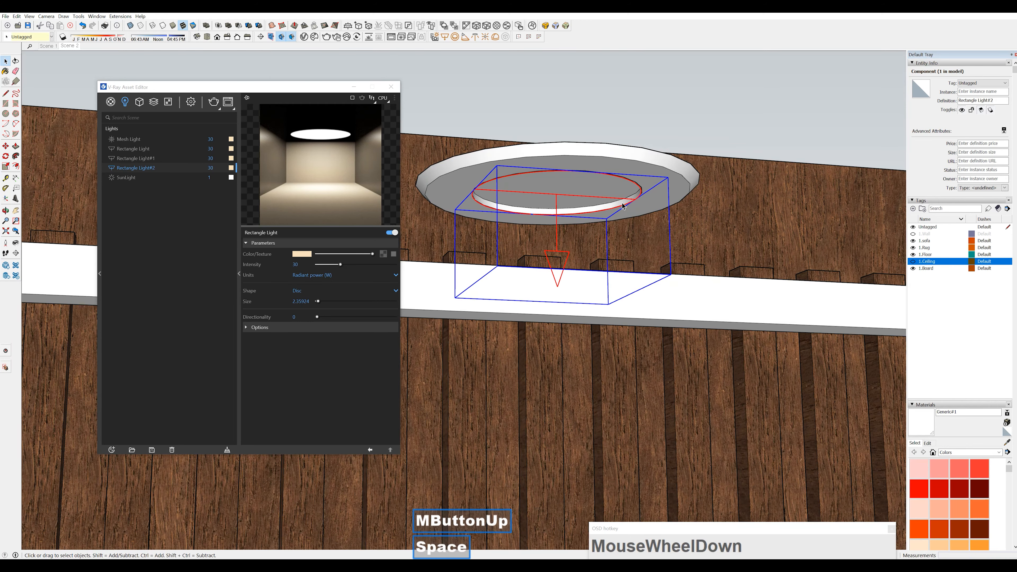
# Move the disc light 2 mm down, below the downlight's inner disc
pyautogui.press('m')
pyautogui.click(738, 189)
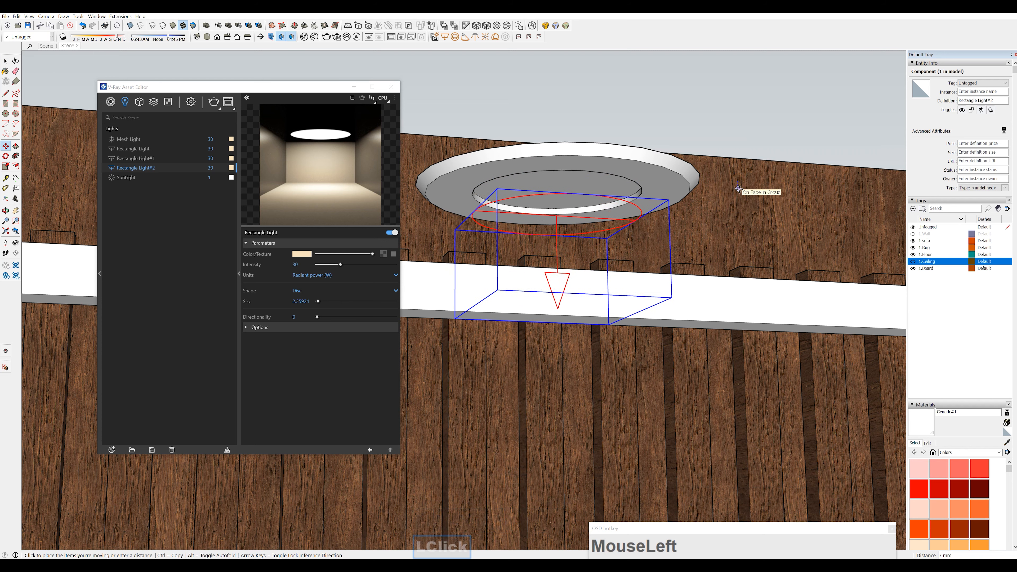
pyautogui.write('2')
pyautogui.press('Return')
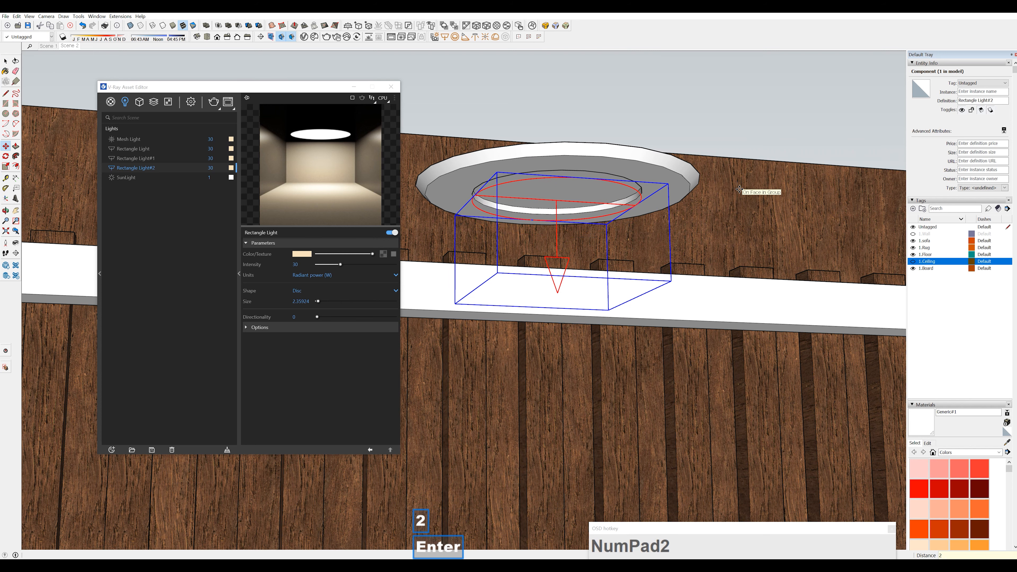
pyautogui.press('space')
pyautogui.moveTo(738, 188); pyautogui.dragTo(661, 208, button='middle')
pyautogui.scroll(-3, 661, 213)
pyautogui.scroll(1, 661, 212)
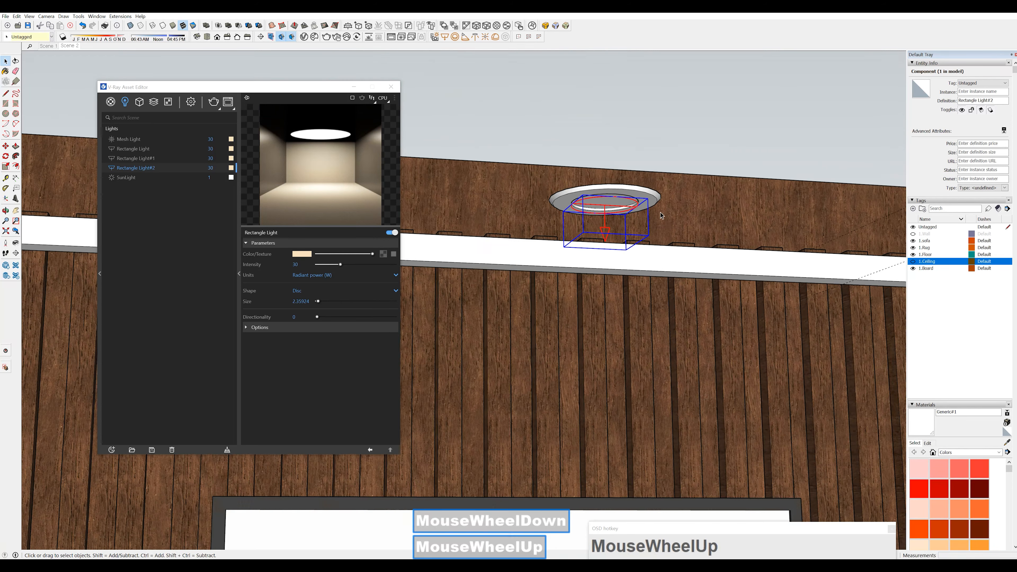
# Make Rectangle Light#2 invisible in its light options and close the V-Ray Asset Editor
pyautogui.click(260, 328)
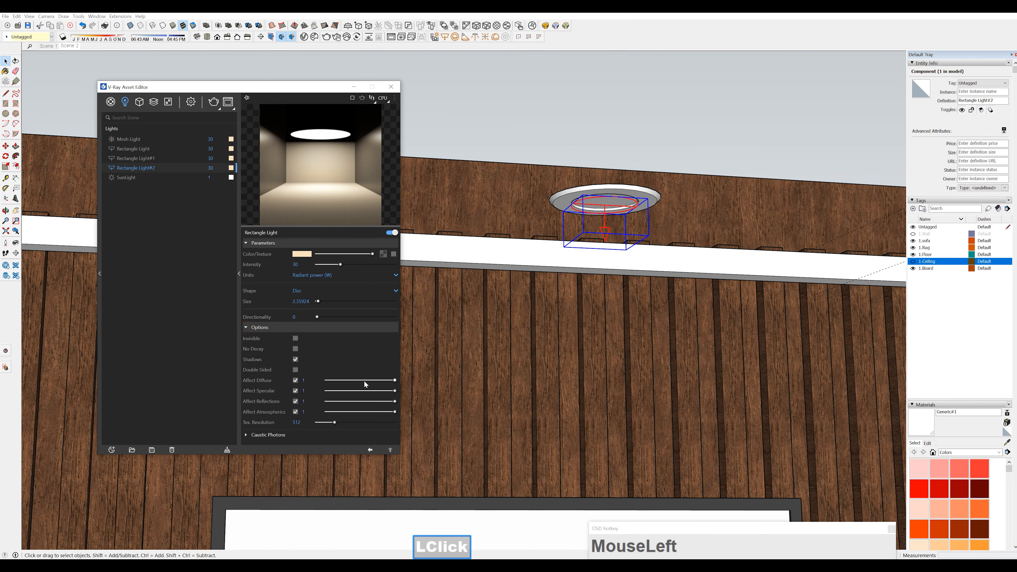
pyautogui.click(295, 338)
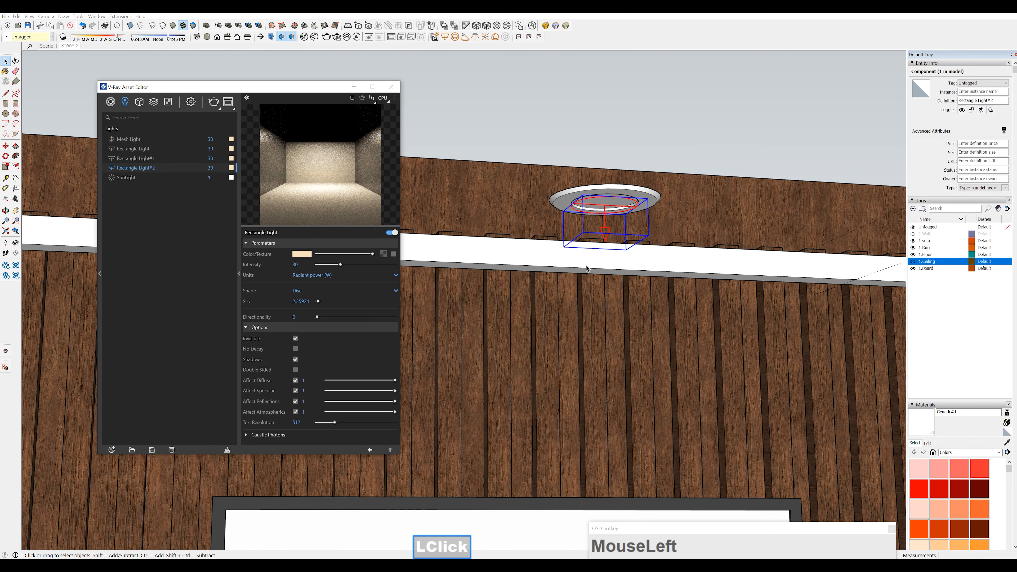
pyautogui.moveTo(625, 212); pyautogui.dragTo(597, 215, button='middle')
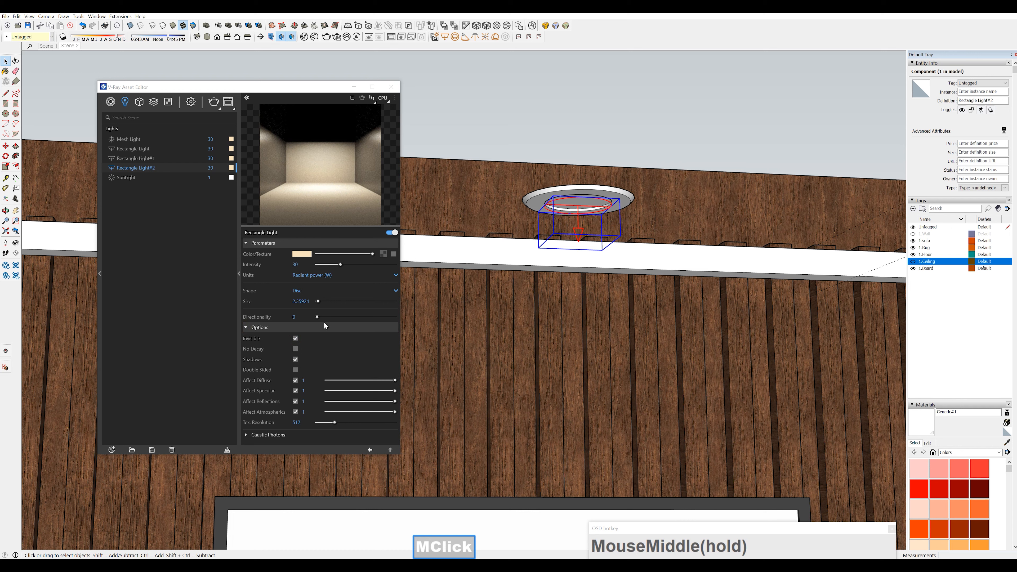
pyautogui.click(326, 88)
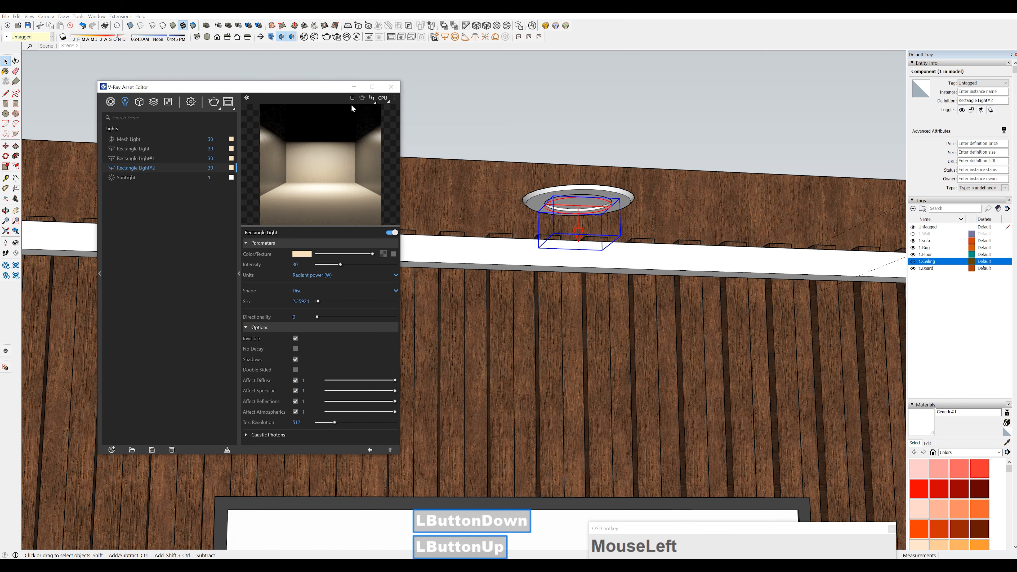
pyautogui.click(389, 89)
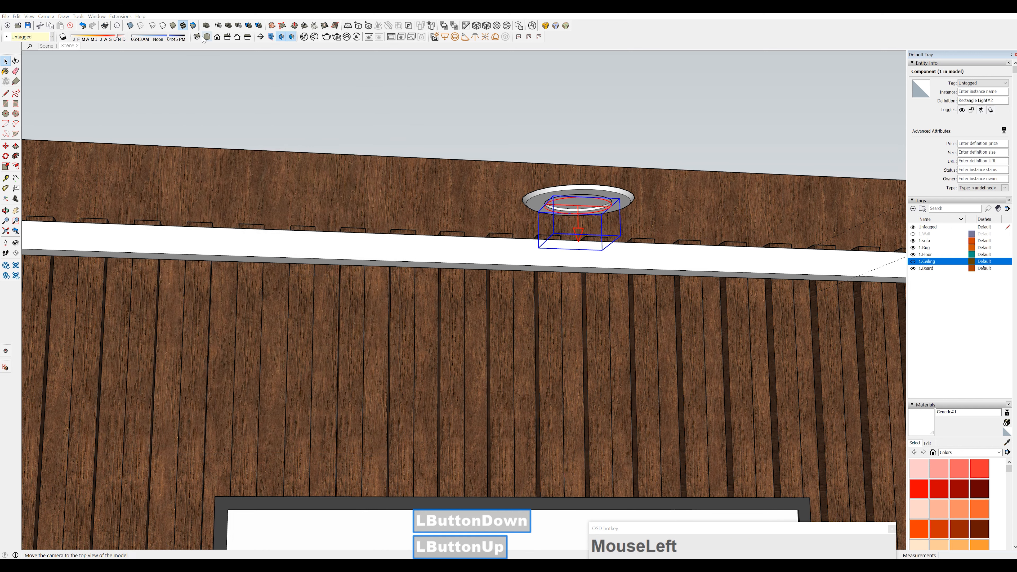
# Restore the Scene 2 view and set the V-Ray render quality to Low+
pyautogui.click(76, 46)
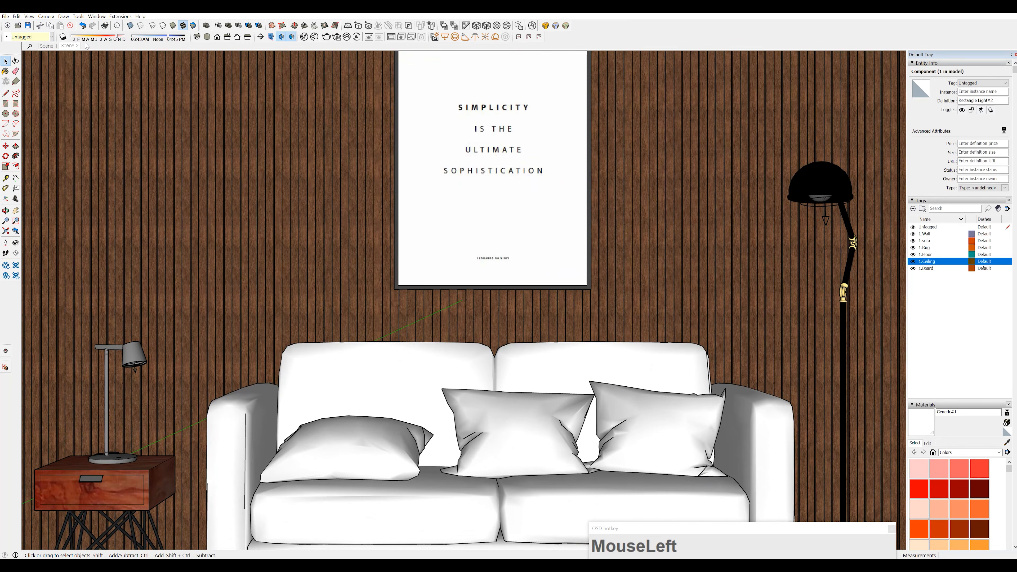
pyautogui.click(304, 38)
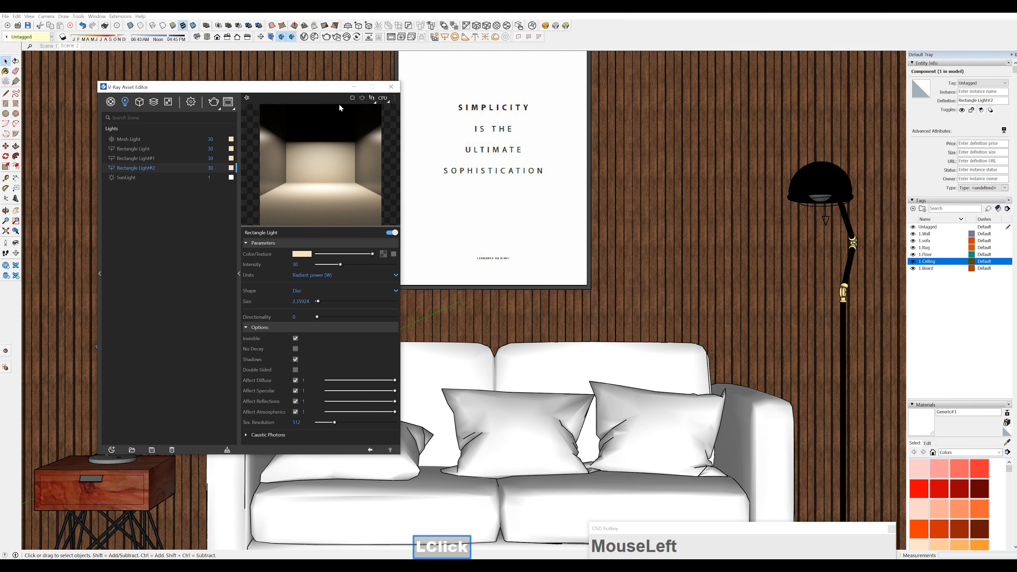
pyautogui.moveTo(231, 89); pyautogui.dragTo(294, 98)
pyautogui.click(253, 113)
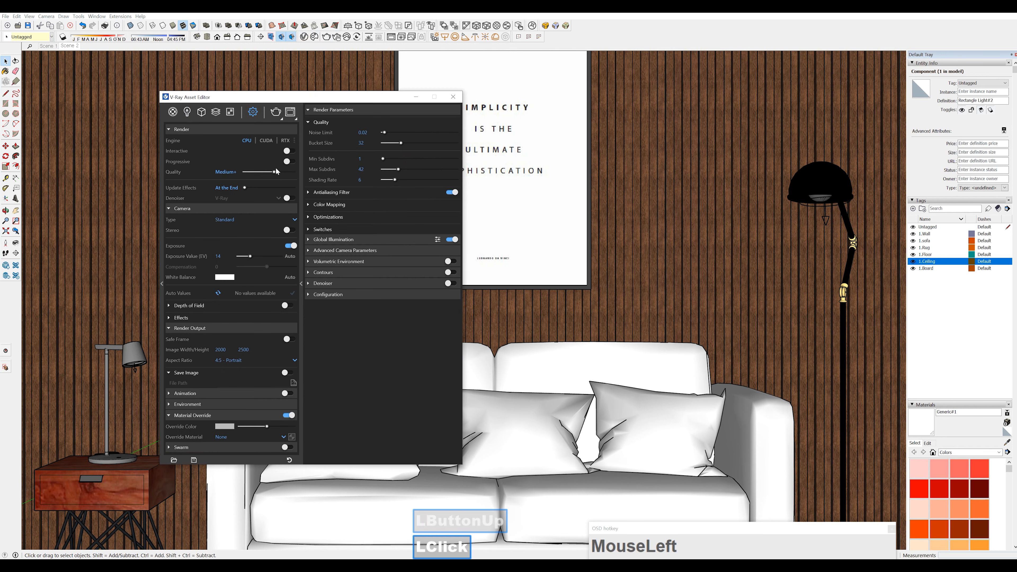
pyautogui.click(267, 173)
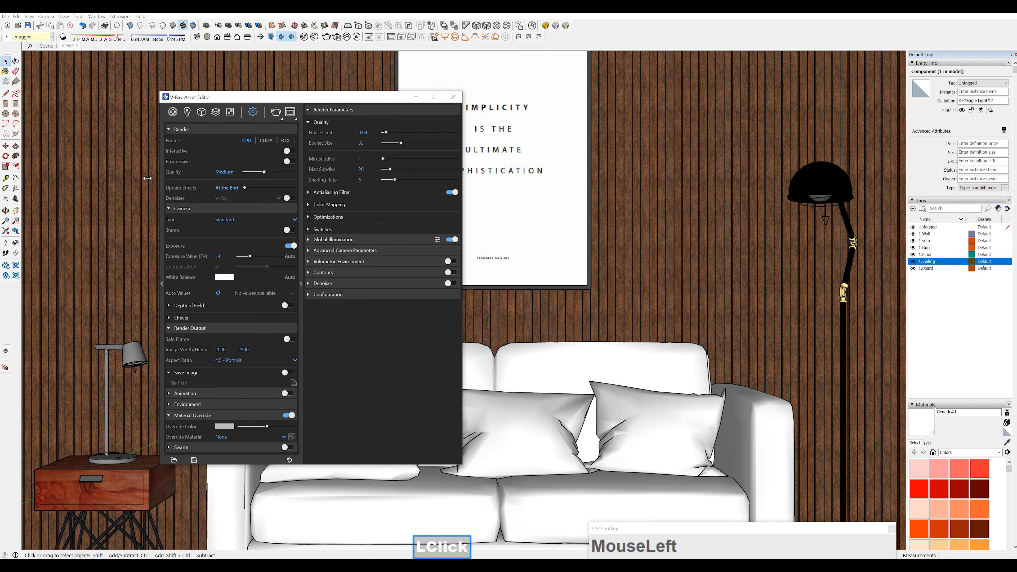
pyautogui.moveTo(259, 171); pyautogui.dragTo(260, 187)
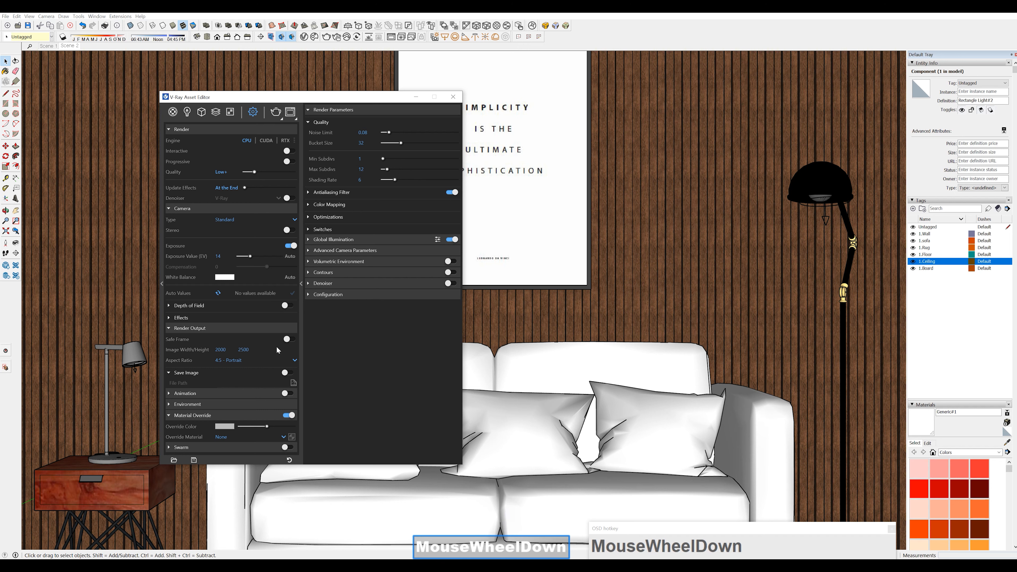
# Enable the safe frame and start a V-Ray render of the scene, placing the frame buffer beside the render settings
pyautogui.click(288, 339)
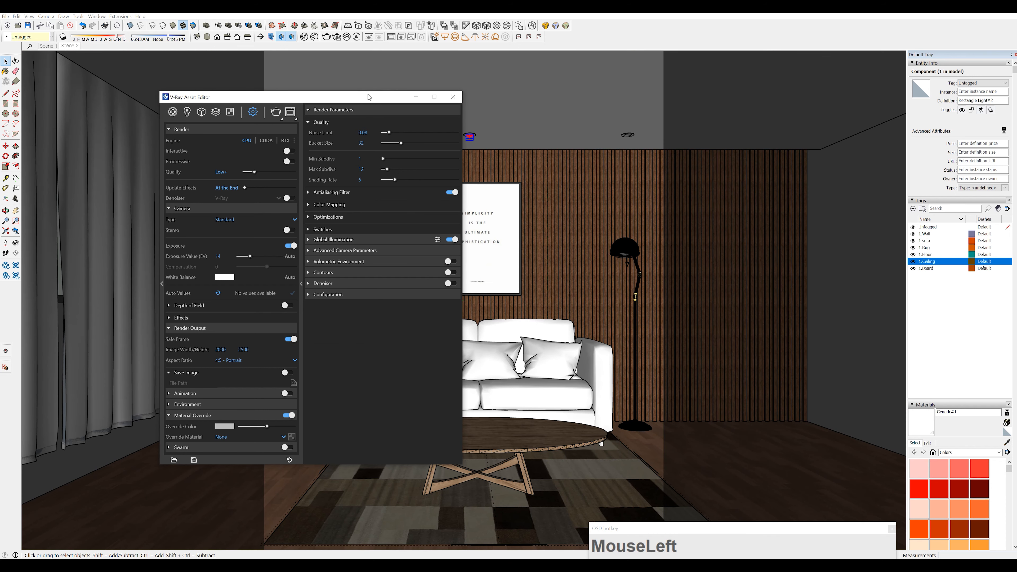
pyautogui.moveTo(367, 100); pyautogui.dragTo(432, 85)
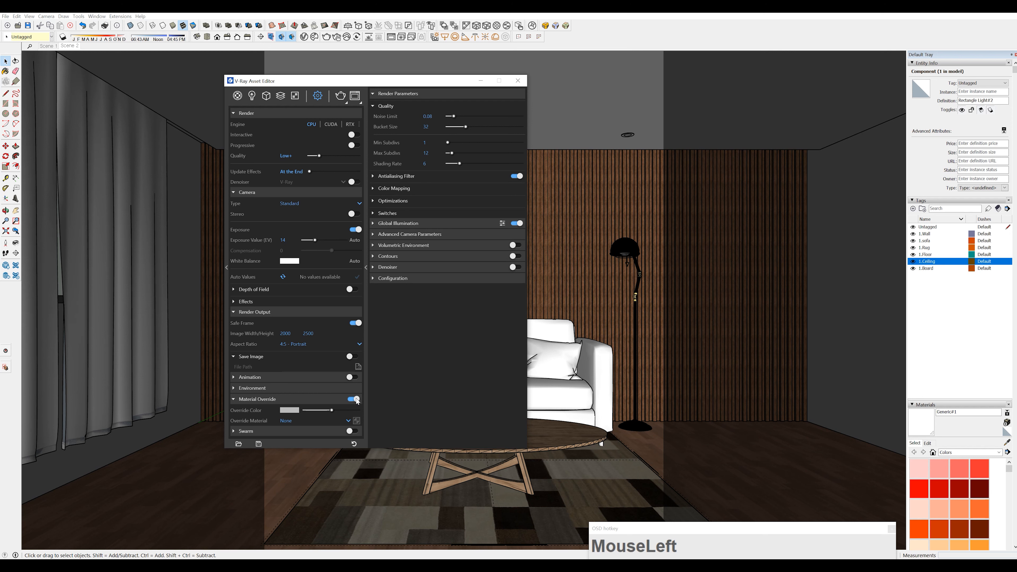
pyautogui.click(340, 100)
pyautogui.press('F1')
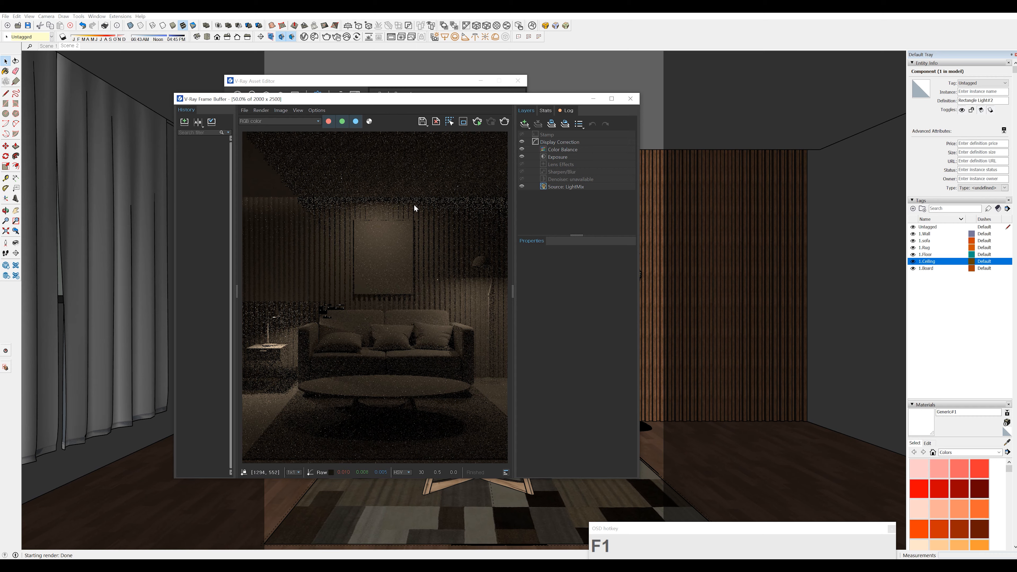
pyautogui.moveTo(316, 112); pyautogui.dragTo(519, 115)
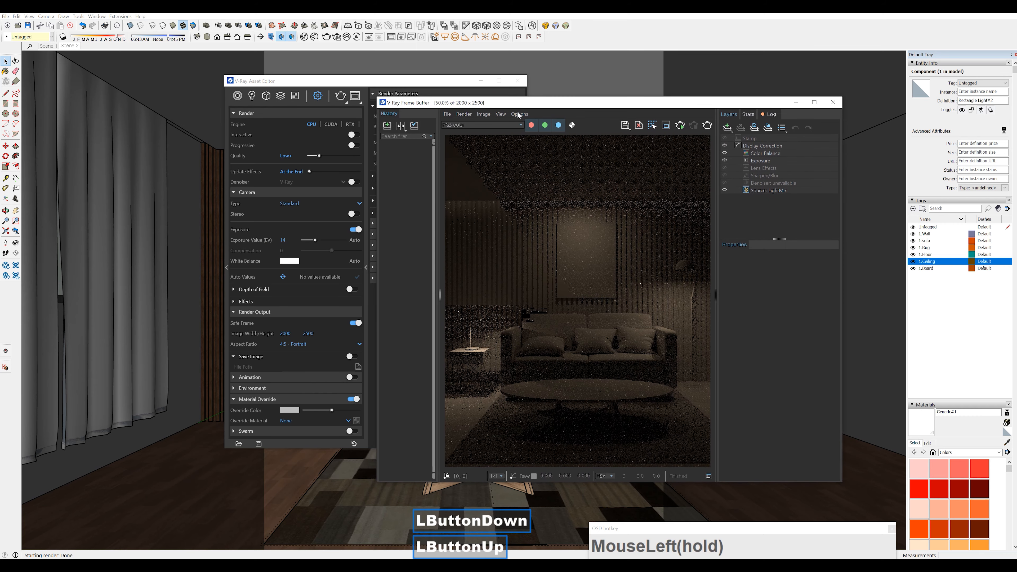
# Set the Mesh Light's intensity to 100 in the V-Ray light list
pyautogui.click(368, 81)
pyautogui.click(252, 95)
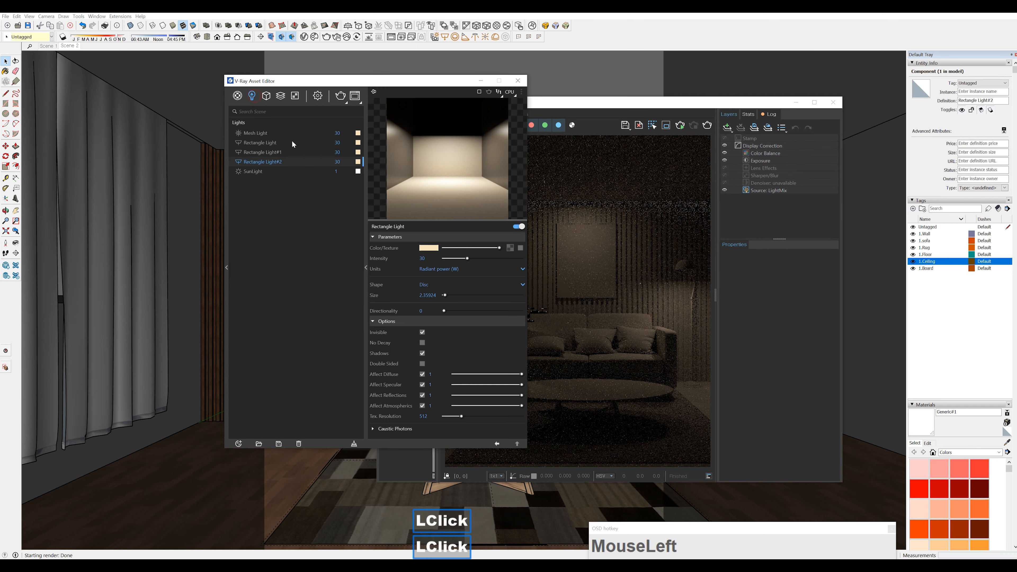
pyautogui.click(261, 135)
pyautogui.click(336, 134)
pyautogui.write('10')
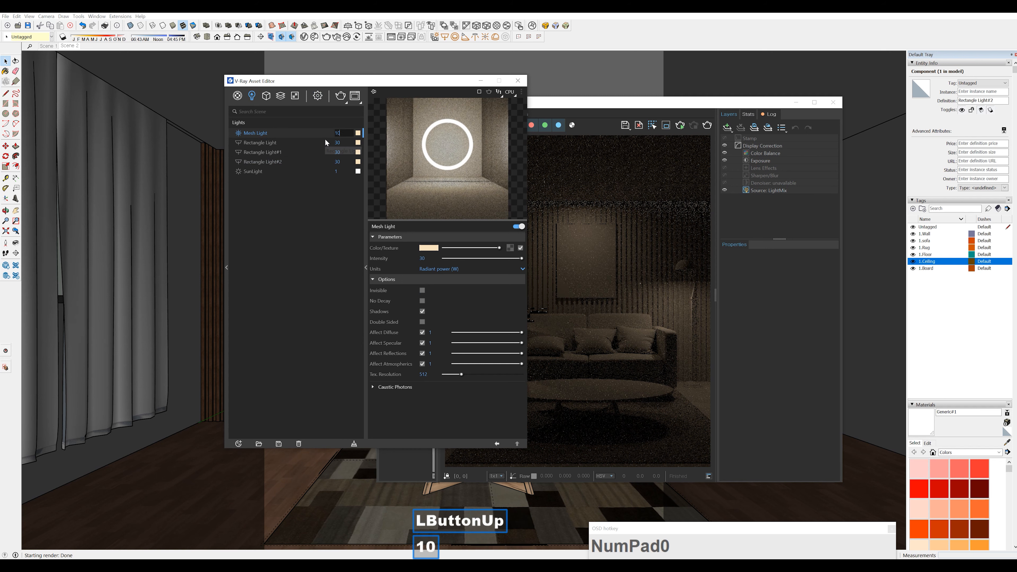
pyautogui.write('0')
pyautogui.press('Return')
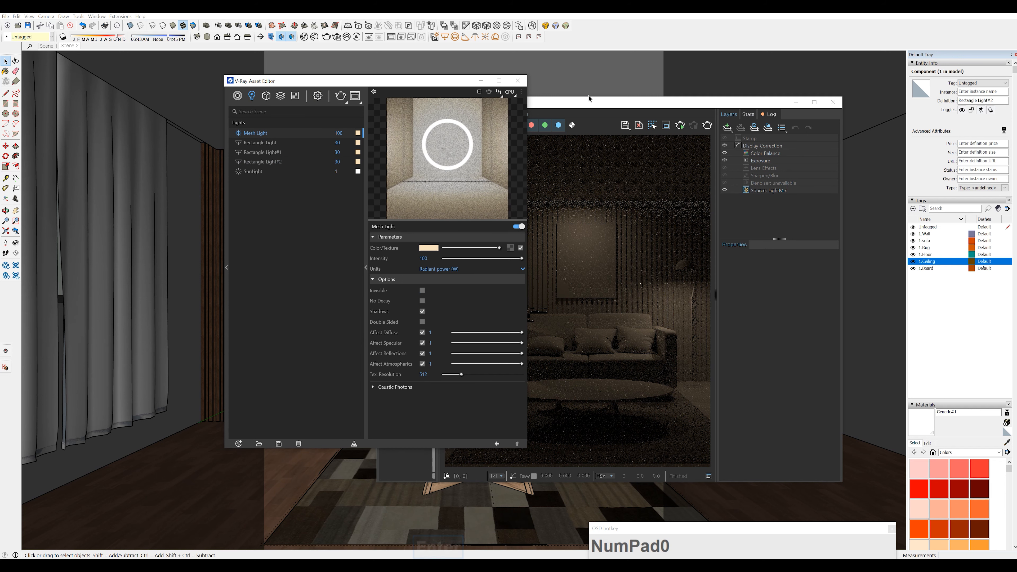
# Set the render output image width to 800 in the V-Ray render settings
pyautogui.moveTo(590, 99); pyautogui.dragTo(601, 90)
pyautogui.click(317, 100)
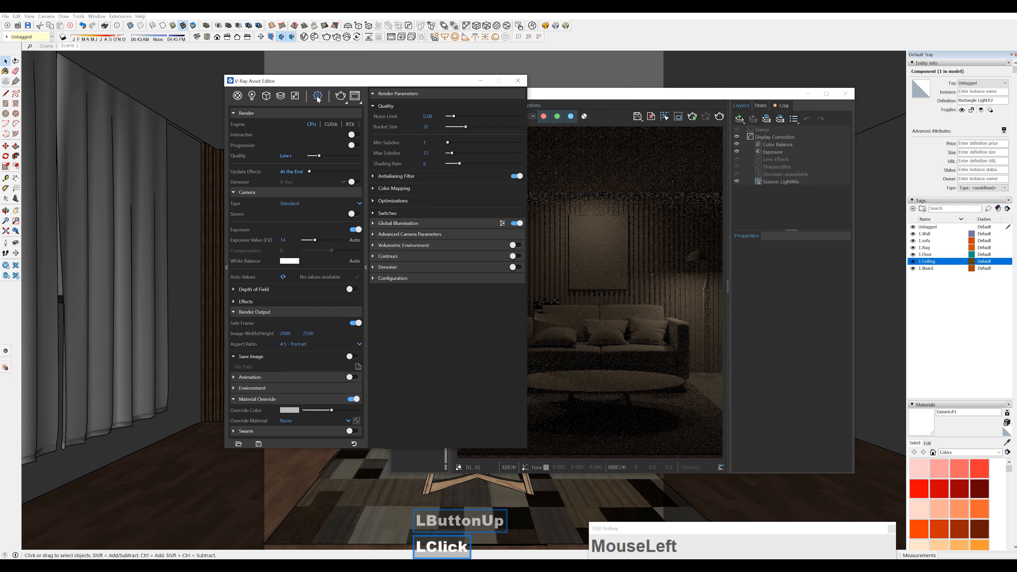
pyautogui.click(292, 334)
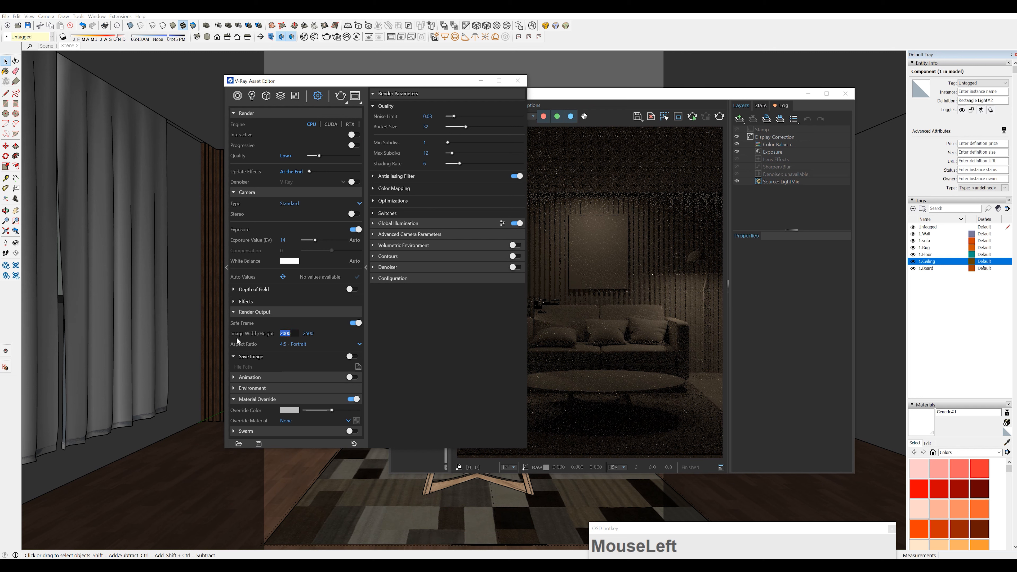
pyautogui.write('1000')
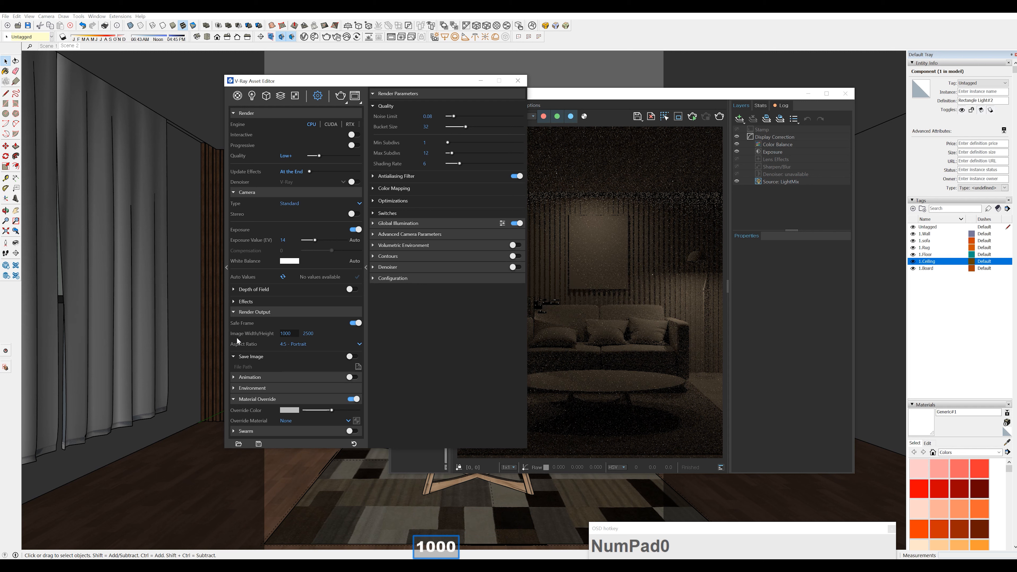
pyautogui.press('BackSpace')
pyautogui.press('BackSpace')
pyautogui.press('BackSpace')
pyautogui.press('BackSpace')
pyautogui.write('800')
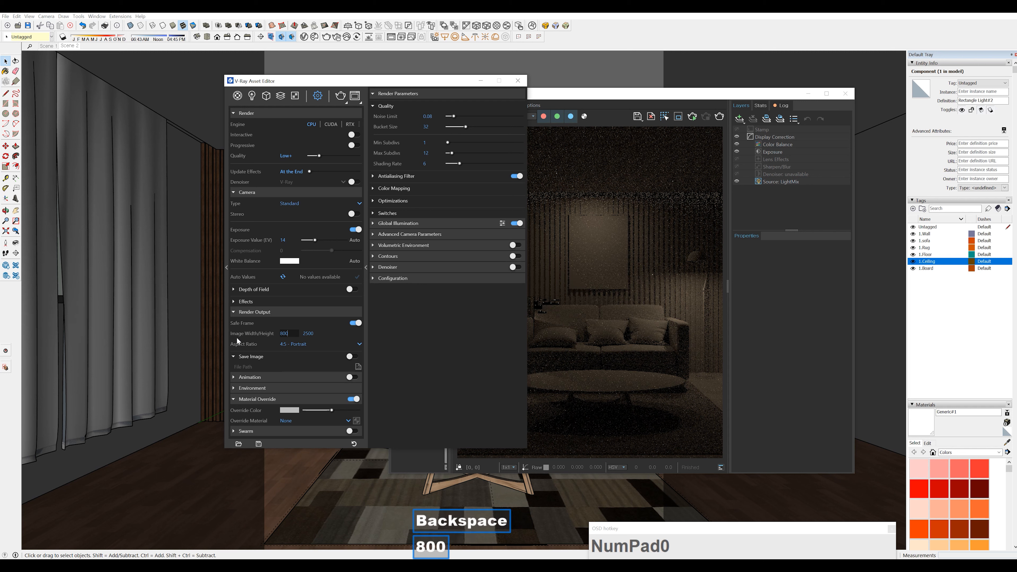
pyautogui.press('Return')
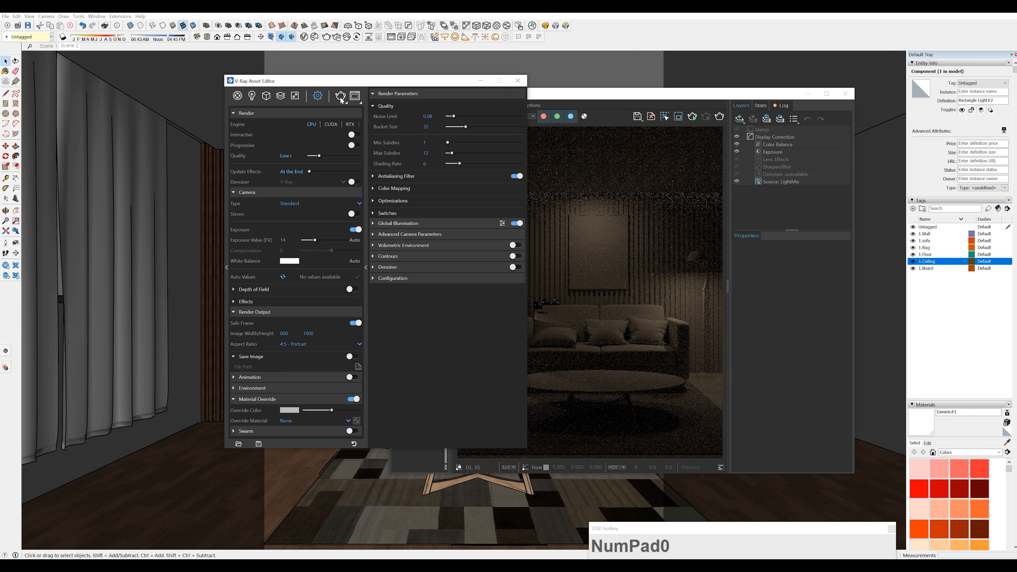
# Start a V-Ray test render of the scene at the new output size and reposition the frame buffer
pyautogui.click(341, 97)
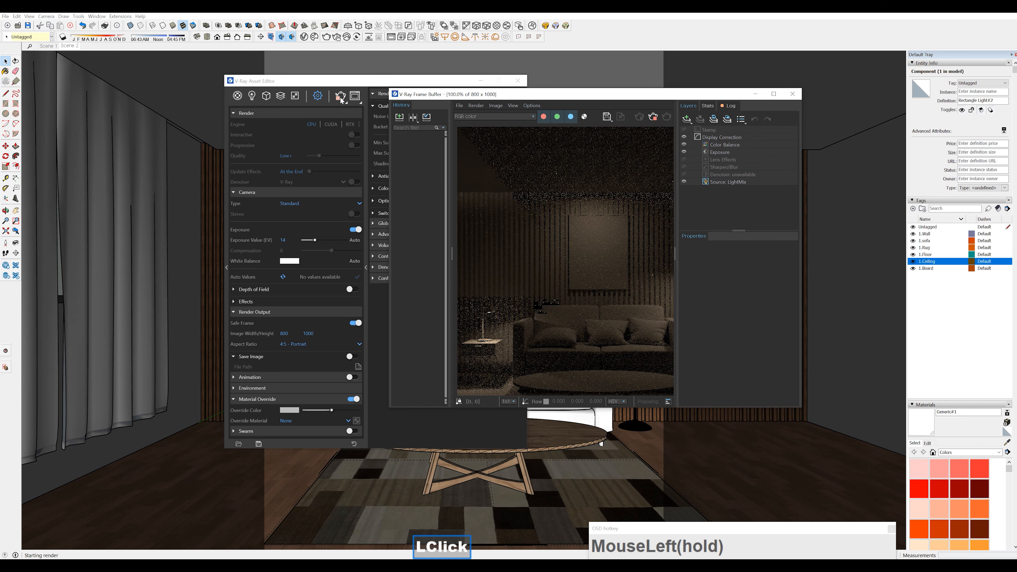
pyautogui.press('F1')
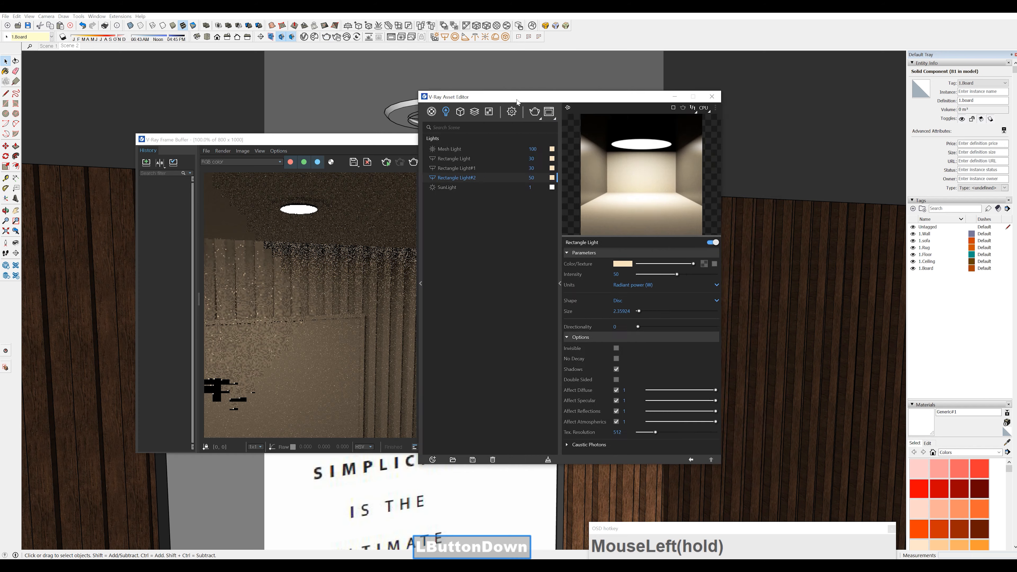
pyautogui.moveTo(481, 96); pyautogui.dragTo(578, 100)
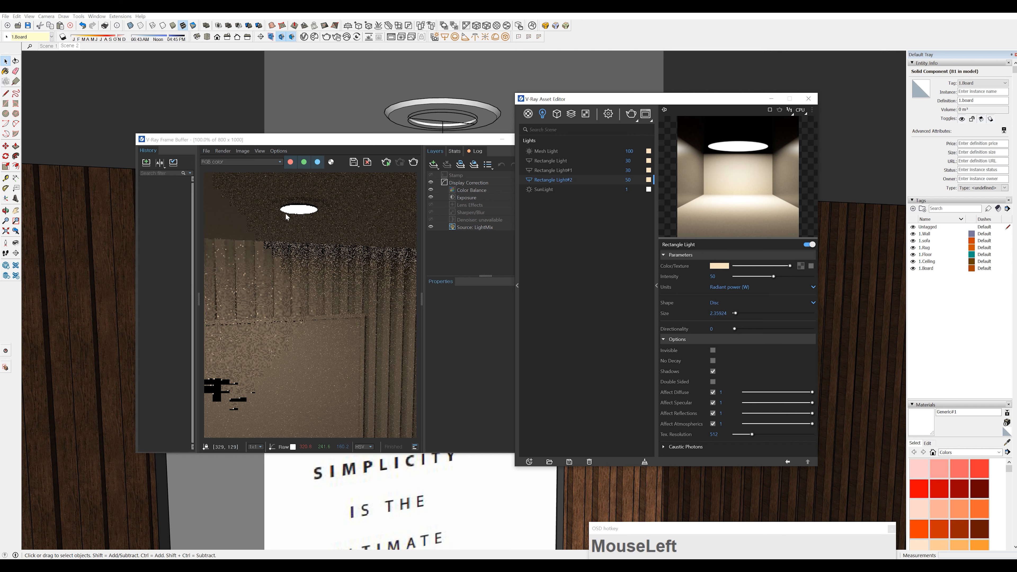
# Make Rectangle Light#2 invisible in its light options and close the frame buffer
pyautogui.moveTo(386, 140); pyautogui.dragTo(394, 135)
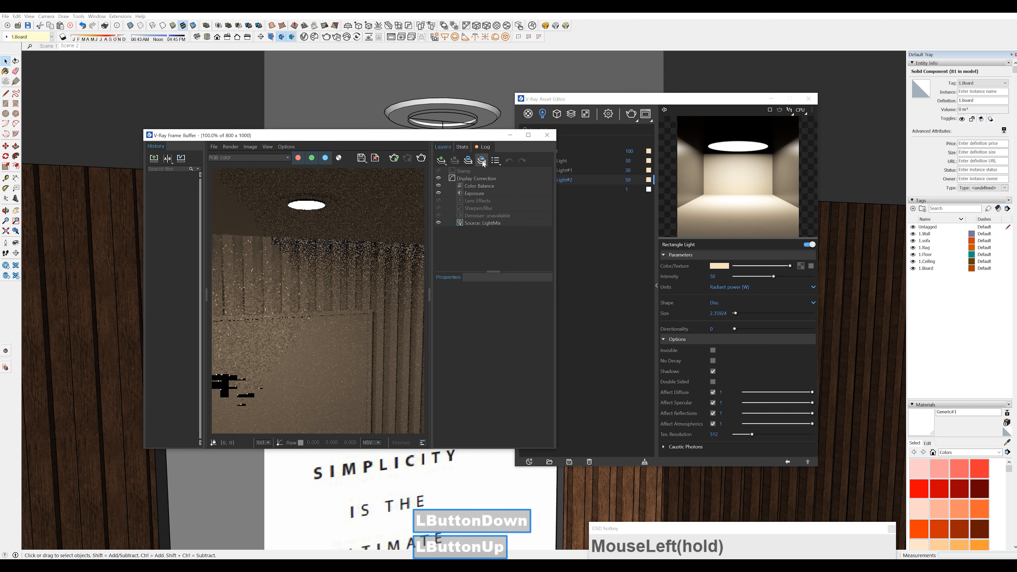
pyautogui.click(713, 351)
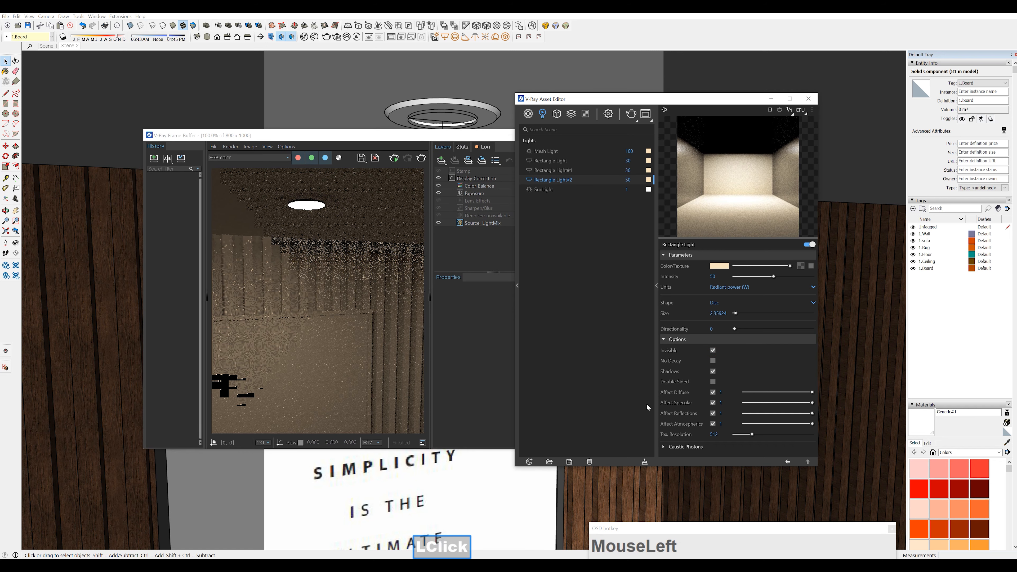
pyautogui.moveTo(422, 129); pyautogui.dragTo(430, 141)
pyautogui.click(548, 148)
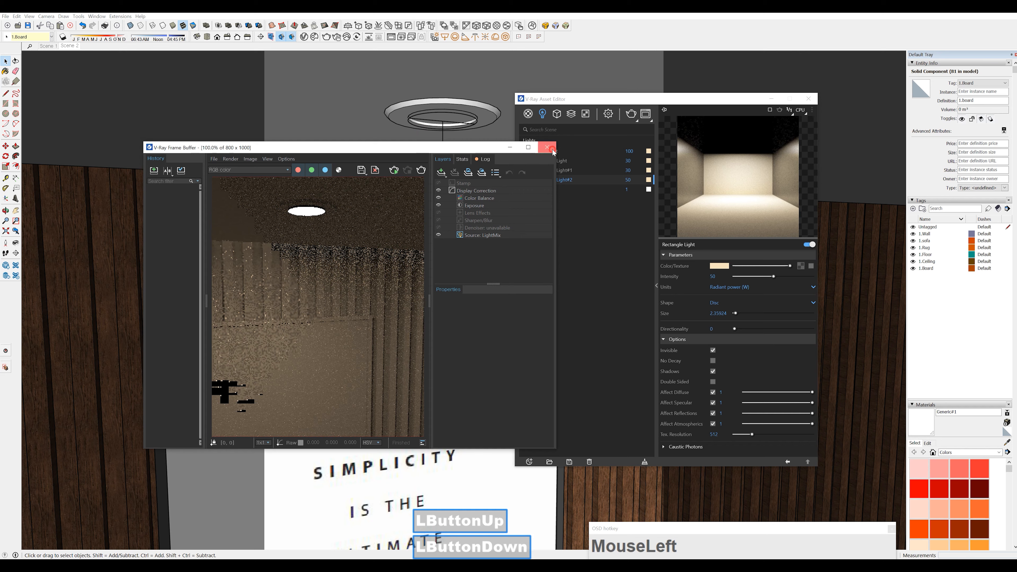
# Restore the Scene 2 view, render it with V-Ray, and place the frame buffer beside the asset editor
pyautogui.click(64, 45)
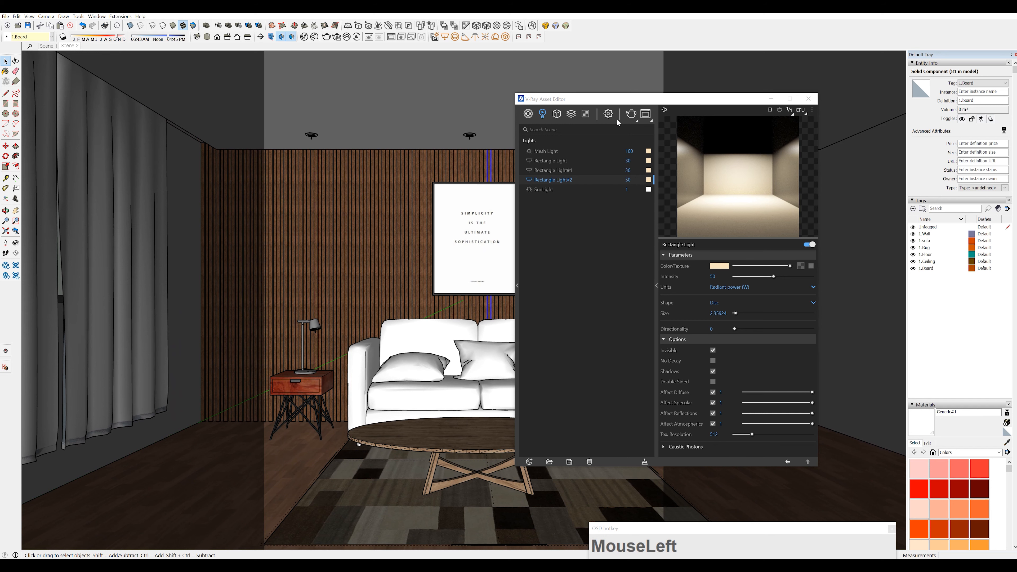
pyautogui.press('F1')
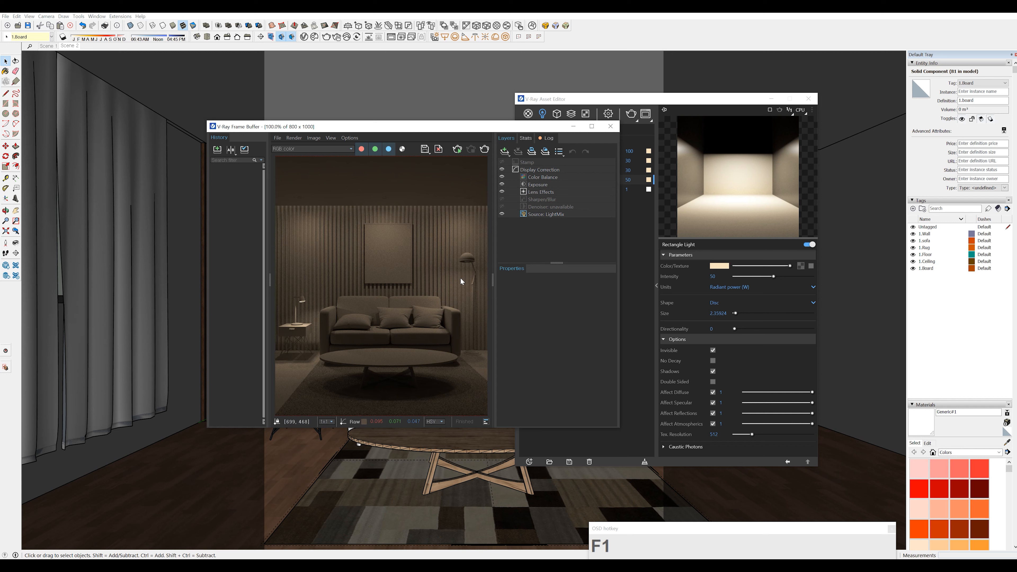
pyautogui.moveTo(494, 128); pyautogui.dragTo(527, 105)
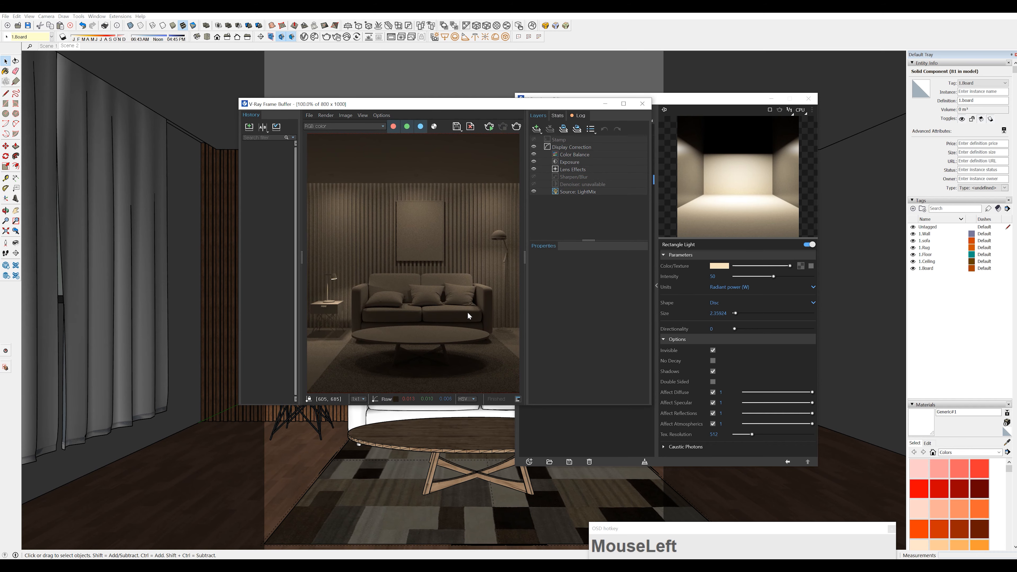
pyautogui.moveTo(521, 108); pyautogui.dragTo(443, 132)
pyautogui.moveTo(632, 102); pyautogui.dragTo(673, 88)
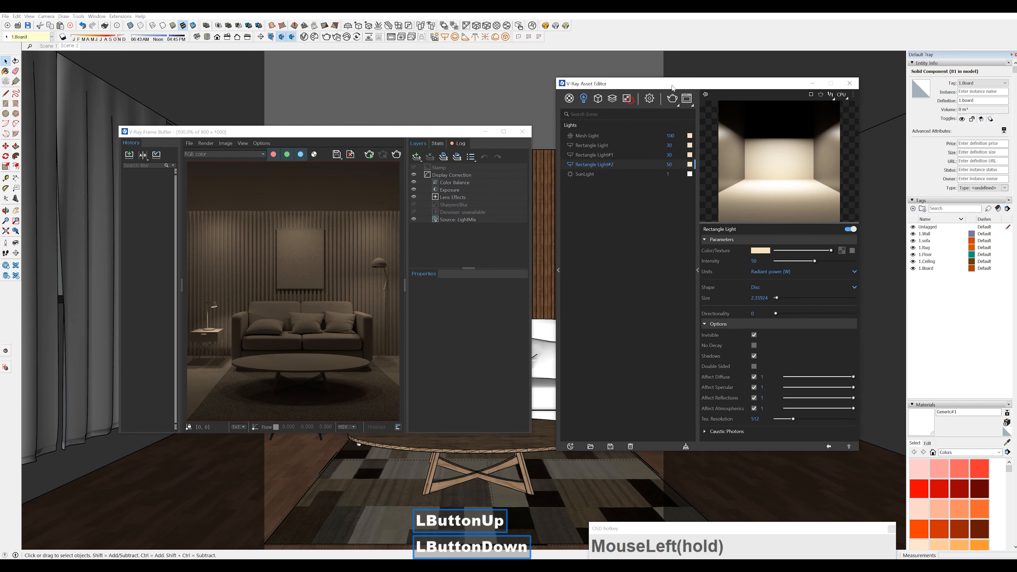
# Set the camera exposure value to 12 and render the scene again
pyautogui.click(650, 98)
pyautogui.click(616, 243)
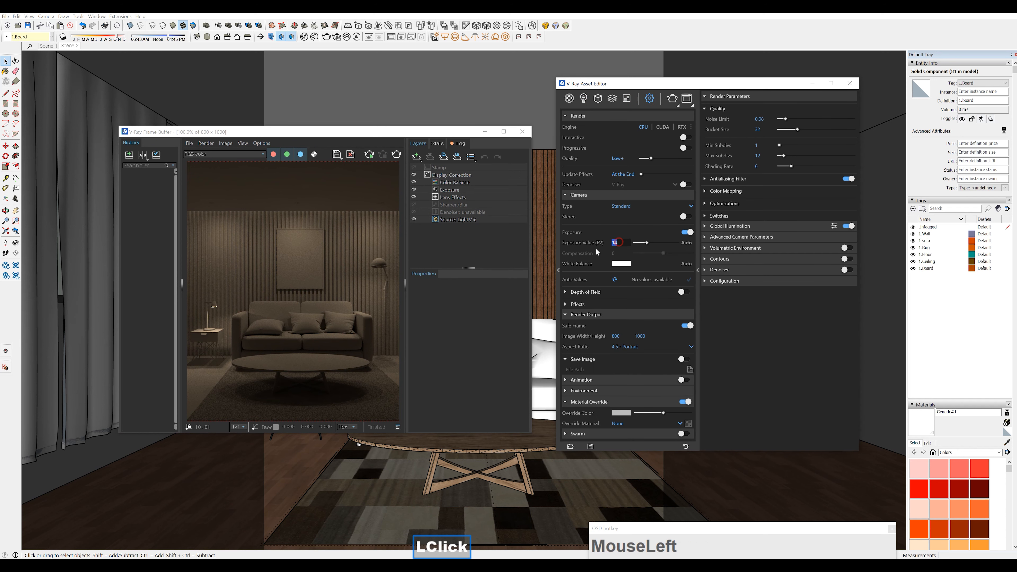
pyautogui.write('12')
pyautogui.press('Return')
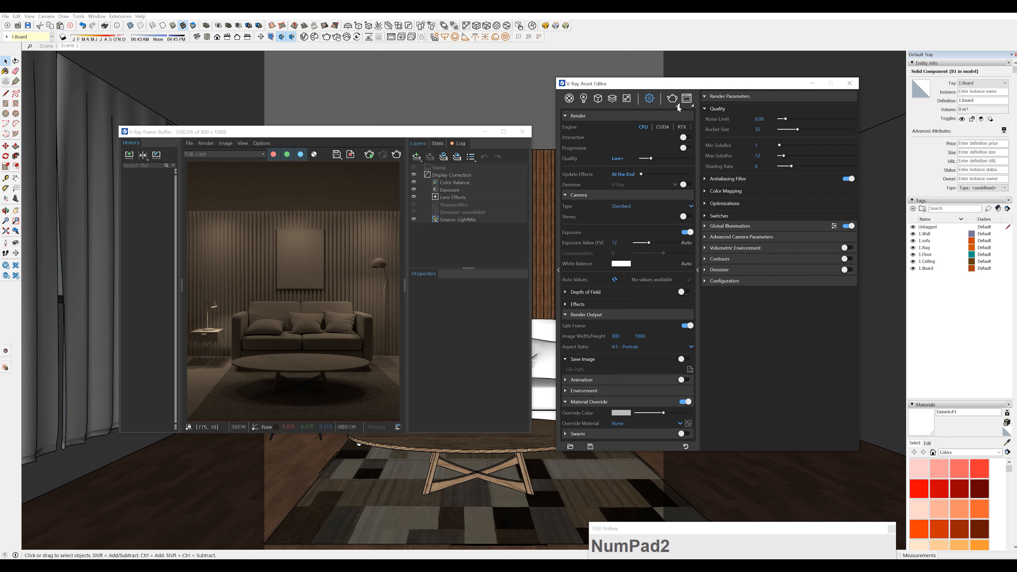
pyautogui.press('F1')
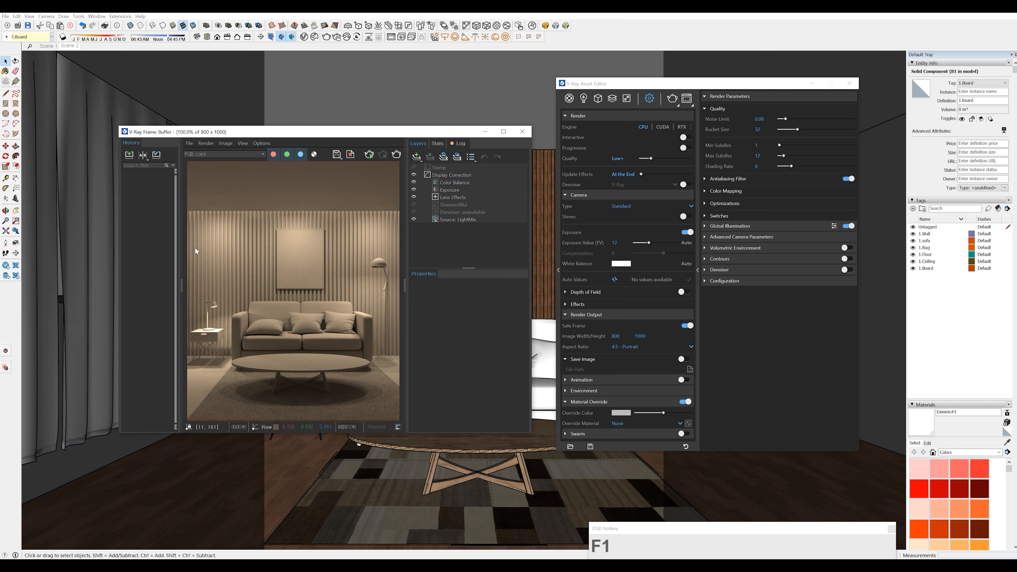
pyautogui.moveTo(360, 132); pyautogui.dragTo(393, 106)
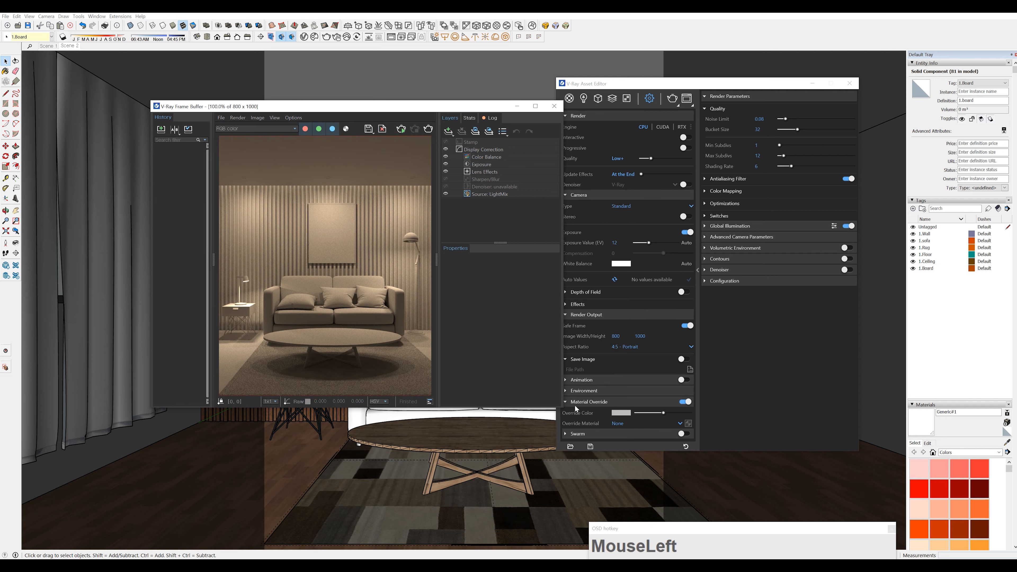
# Turn off the material override and raise the render quality to High
pyautogui.click(684, 402)
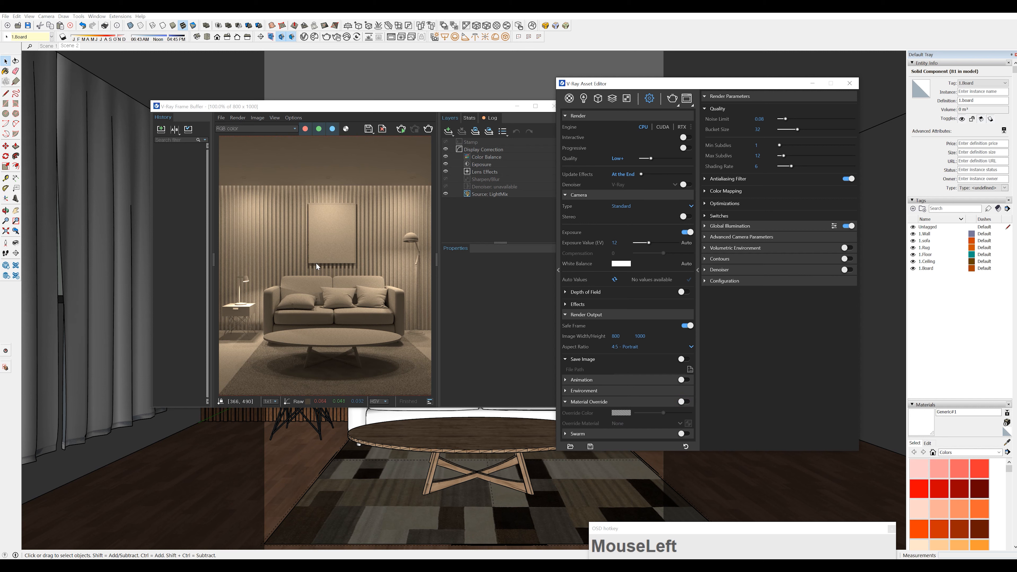
pyautogui.click(671, 159)
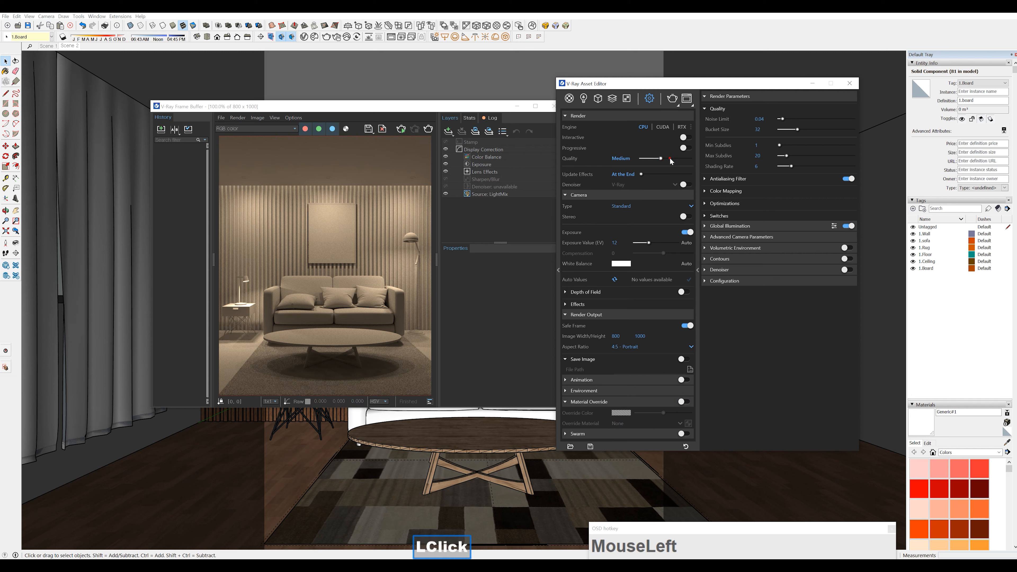
pyautogui.click(671, 160)
pyautogui.click(673, 161)
pyautogui.click(673, 160)
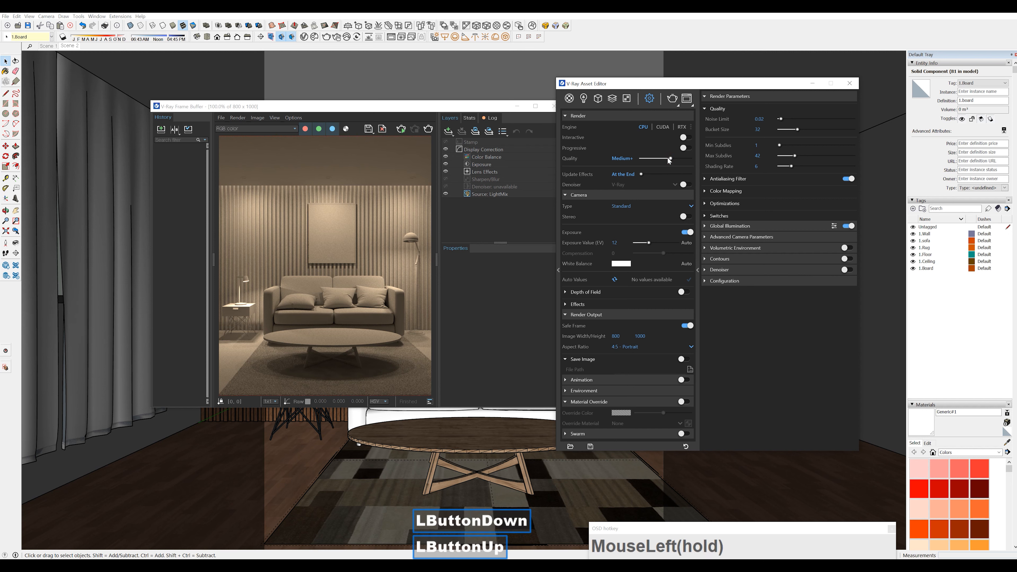
pyautogui.click(671, 158)
pyautogui.moveTo(670, 159); pyautogui.dragTo(679, 160)
pyautogui.doubleClick(680, 159)
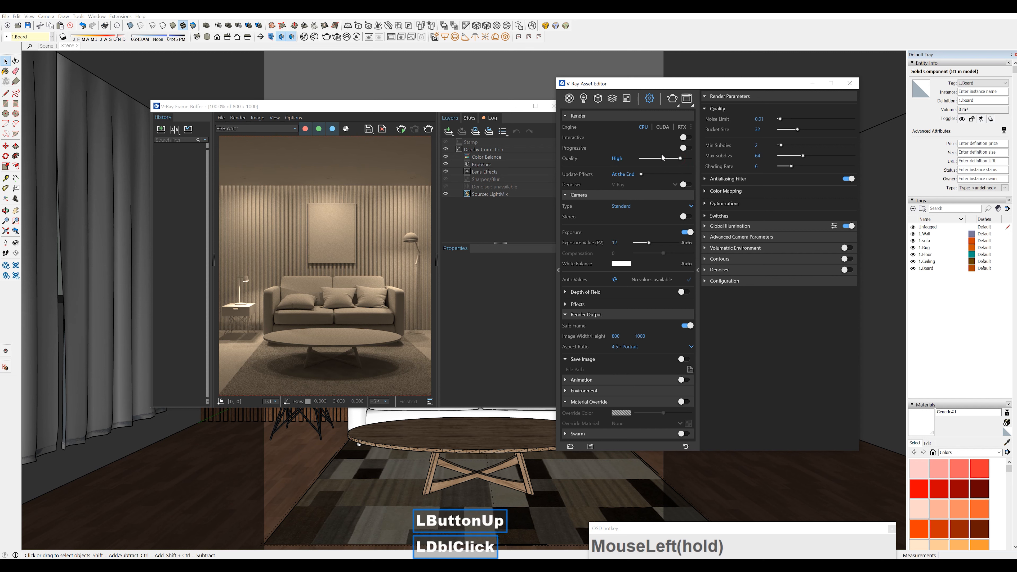
# Delete the existing Light Mix render element from the asset editor
pyautogui.click(608, 100)
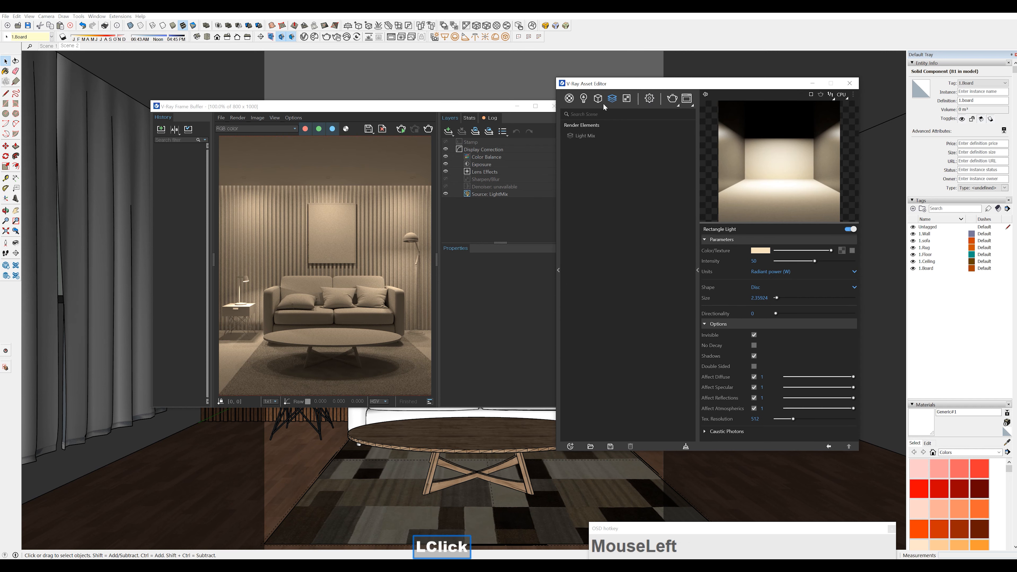
pyautogui.click(588, 136)
pyautogui.rightClick(589, 140)
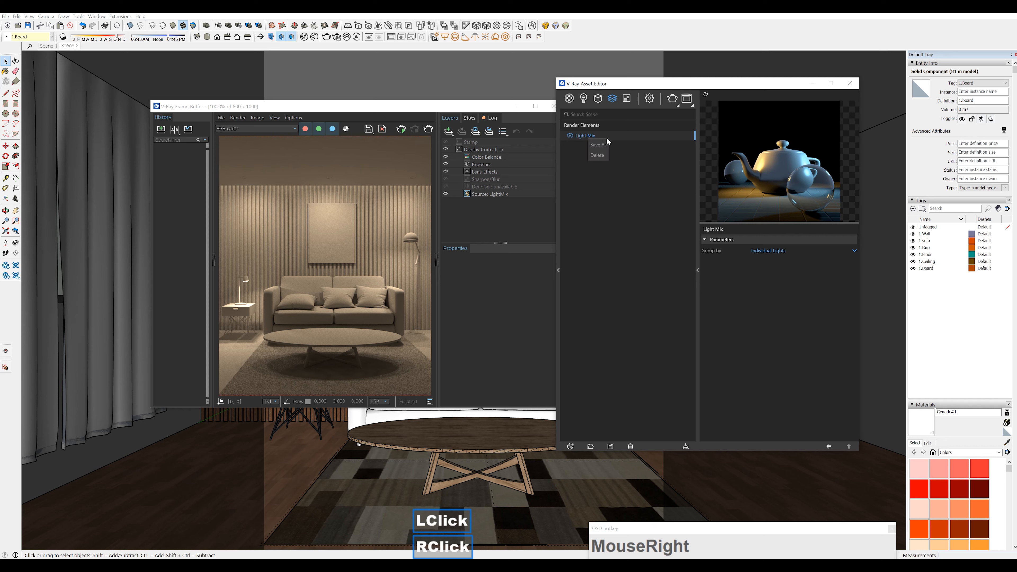
pyautogui.click(598, 155)
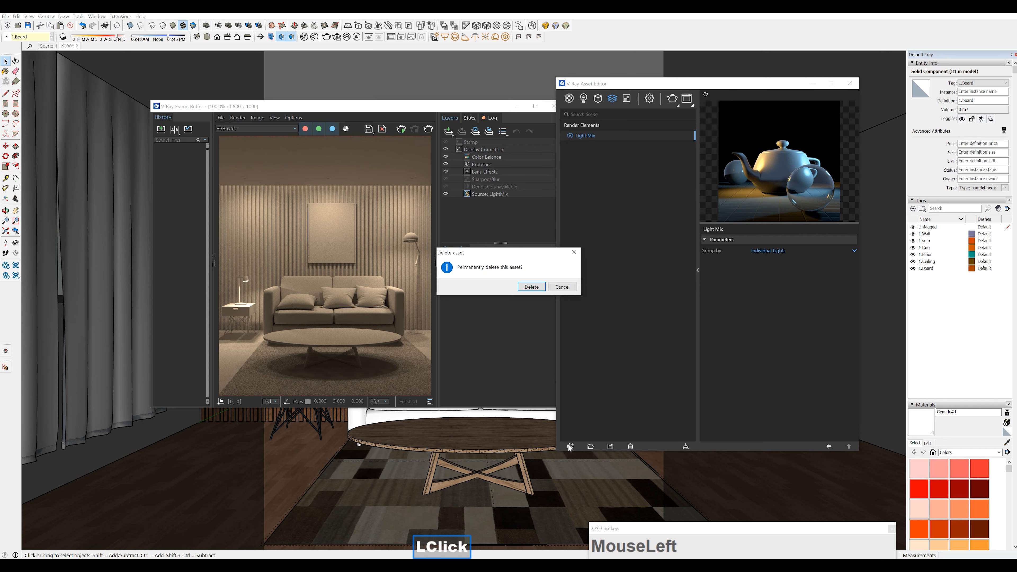
pyautogui.click(537, 287)
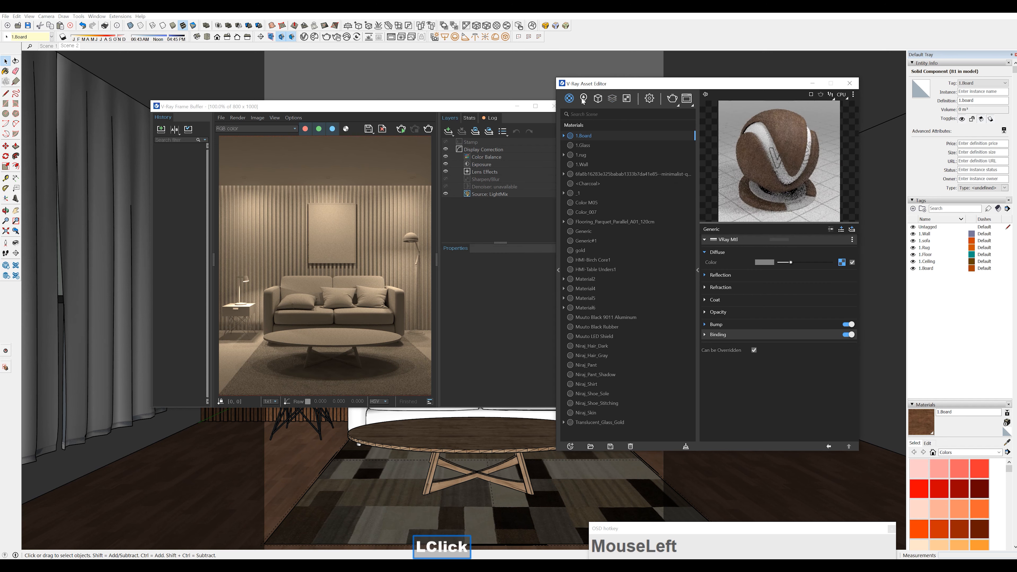
# Add a Light Mix render element grouped by individual lights and render the scene with its real materials
pyautogui.click(614, 99)
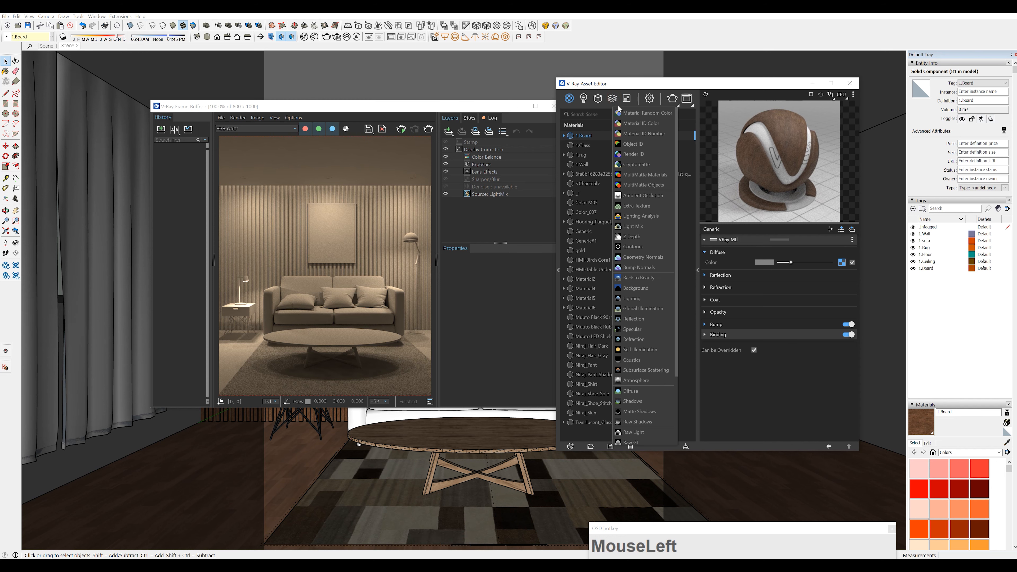
pyautogui.click(636, 227)
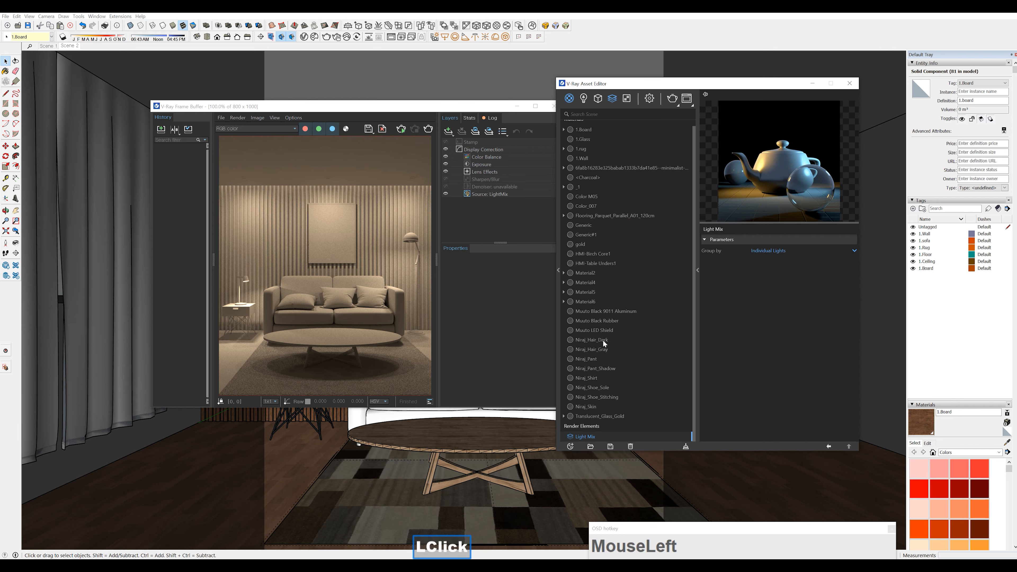
pyautogui.click(613, 100)
pyautogui.click(586, 137)
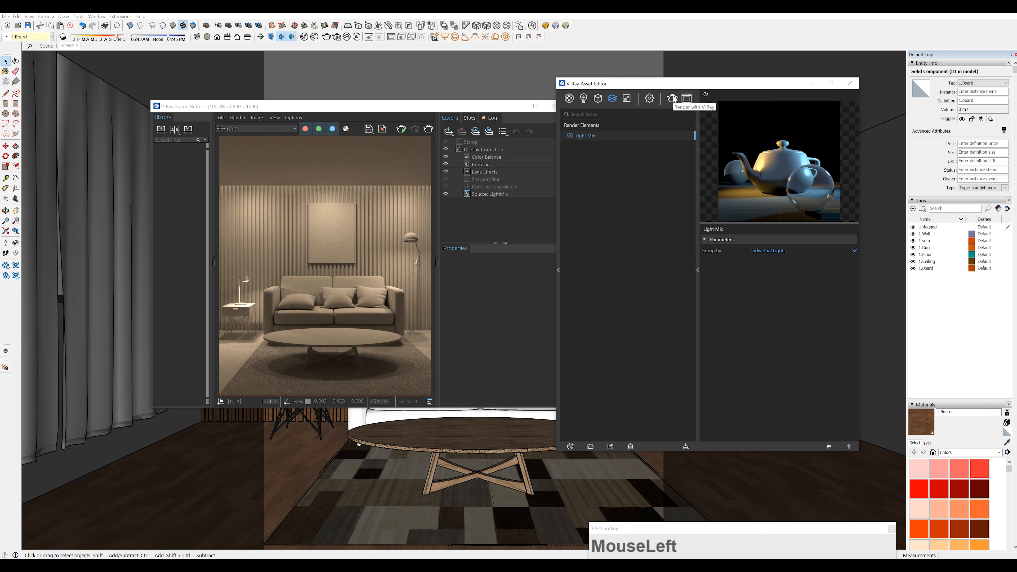
pyautogui.press('F1')
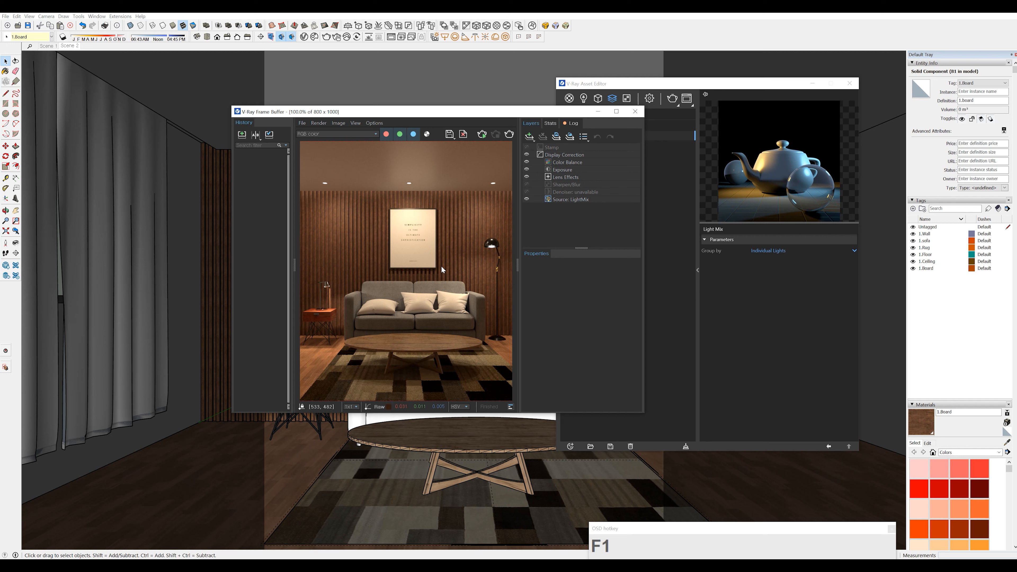
# Add an Exposure correction layer to the render in the frame buffer and raise its exposure to about 0.88
pyautogui.click(530, 137)
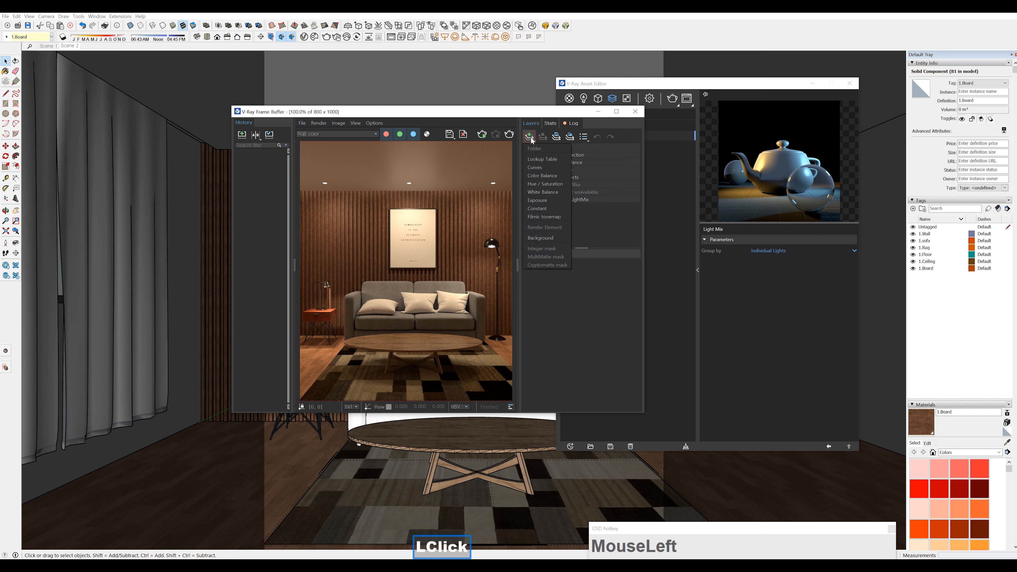
pyautogui.click(545, 203)
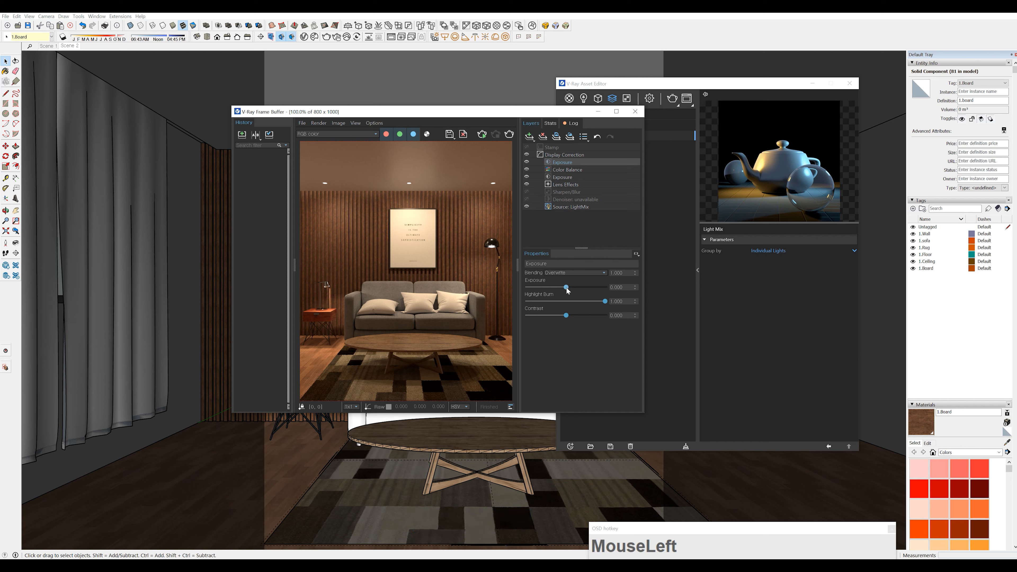
pyautogui.moveTo(566, 287); pyautogui.dragTo(574, 289)
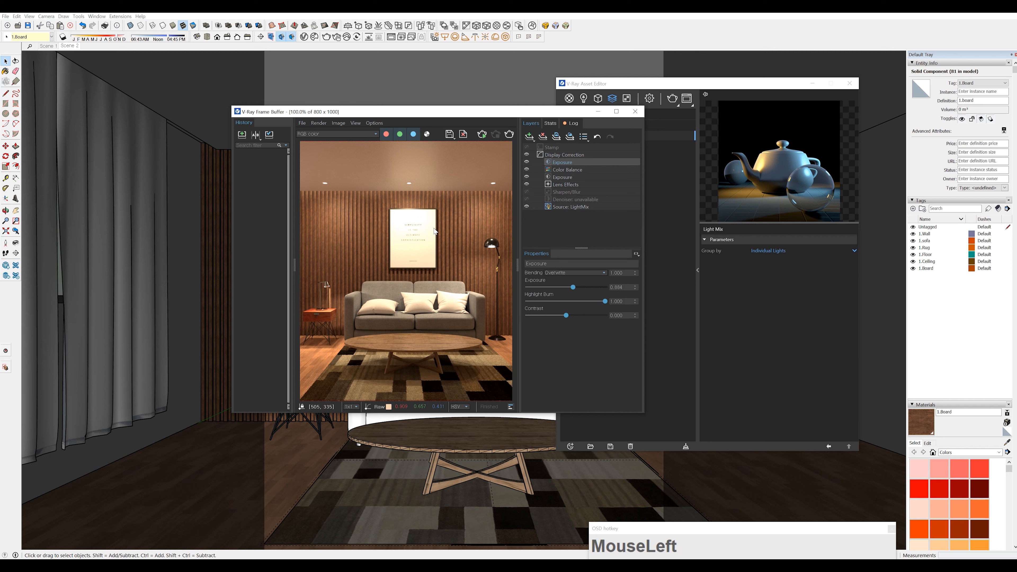
# With forced color clamping turned off, set the top Exposure layer's highlight burn to about 0.36 and its contrast to about 0.09
pyautogui.click(356, 123)
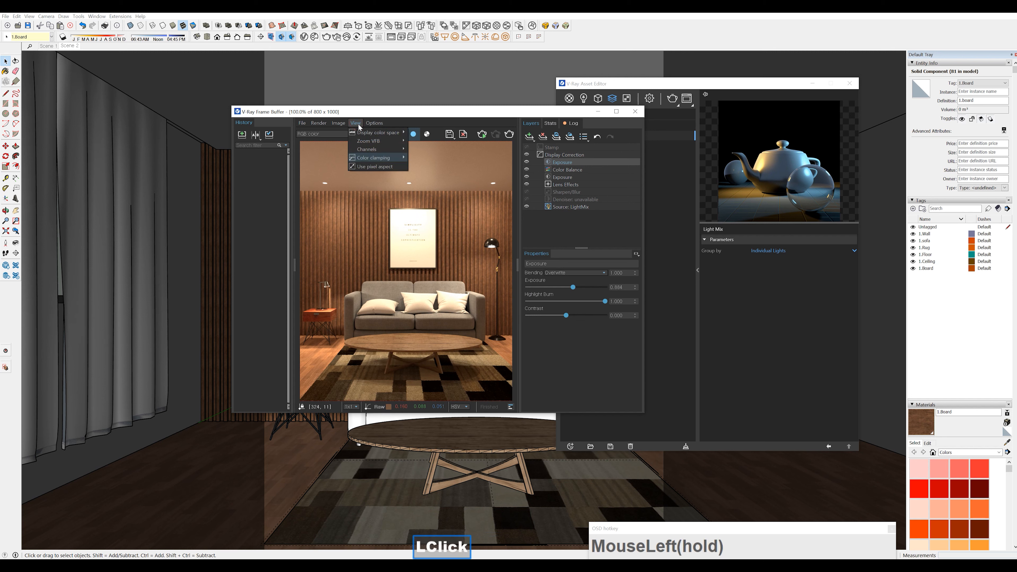
pyautogui.moveTo(374, 159)
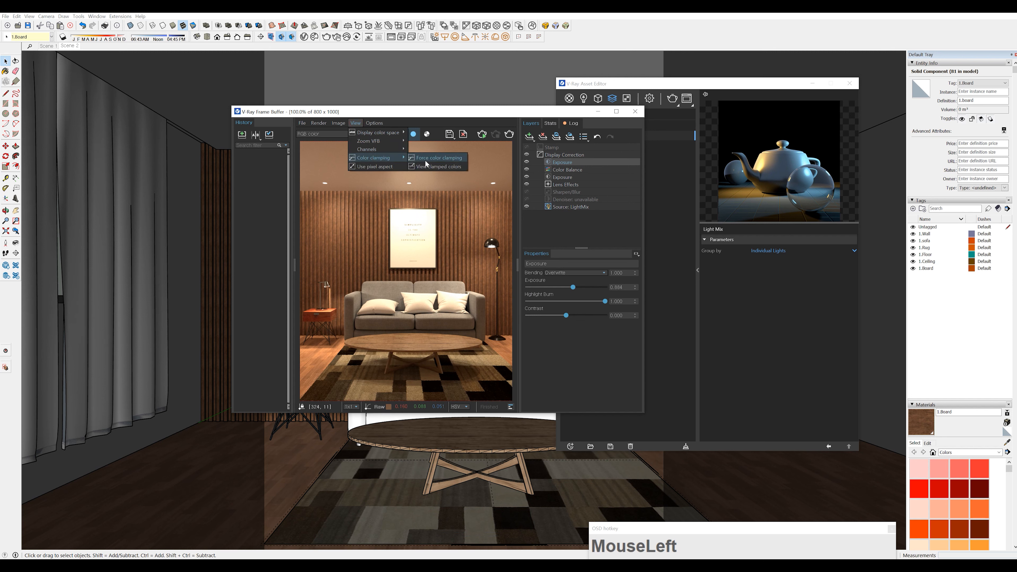
pyautogui.click(433, 158)
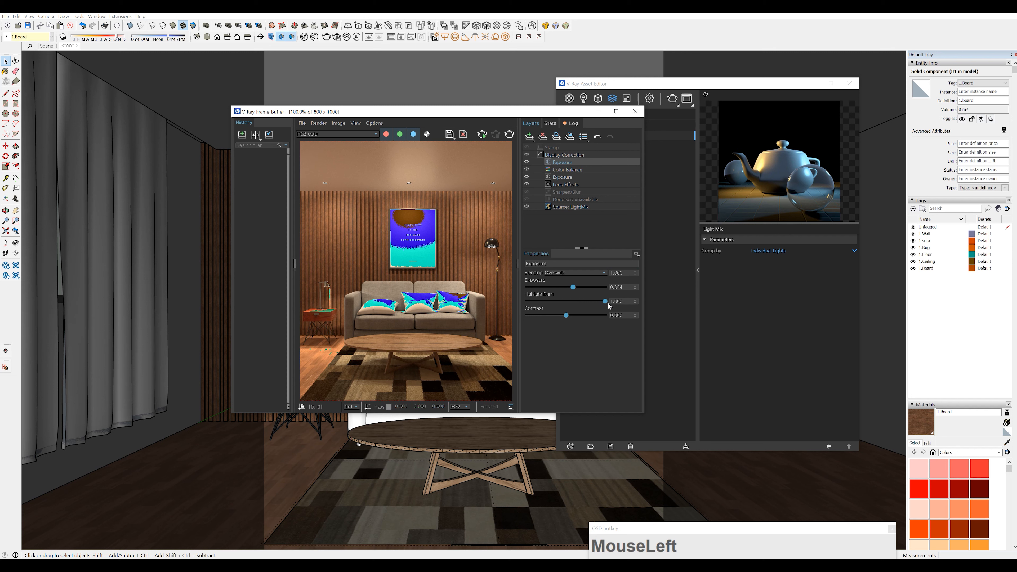
pyautogui.moveTo(606, 304); pyautogui.dragTo(555, 300)
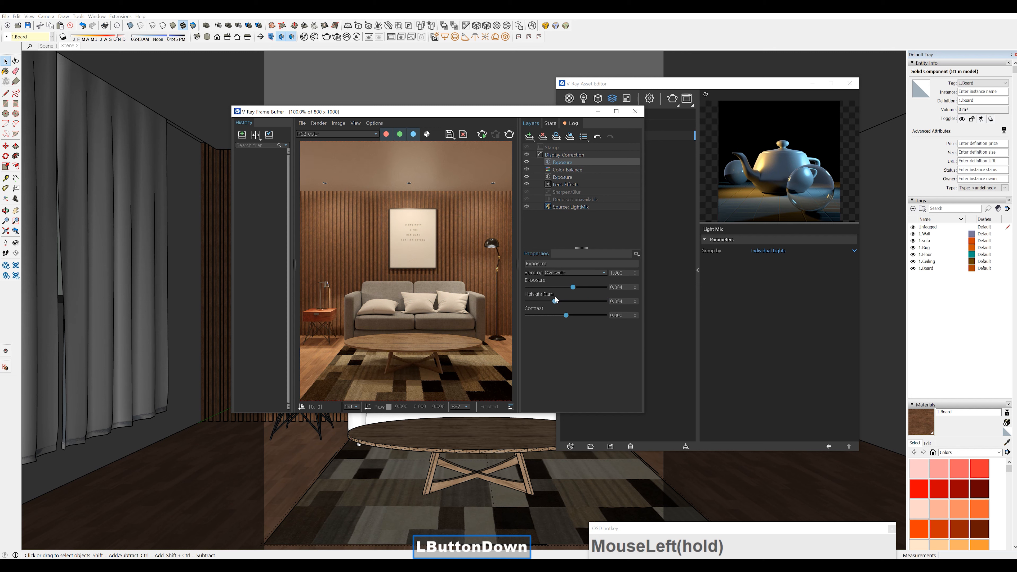
pyautogui.moveTo(555, 297); pyautogui.dragTo(570, 318)
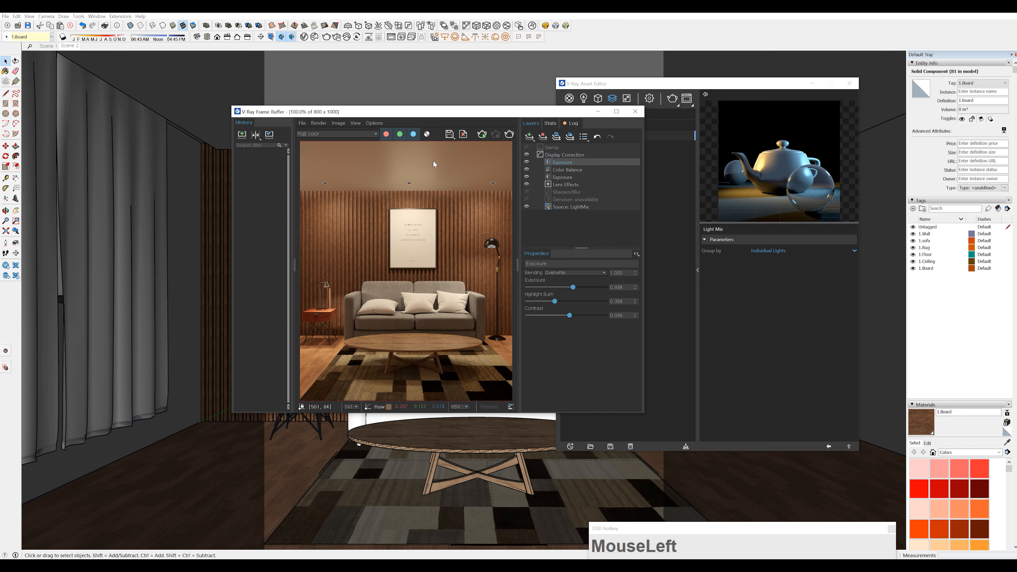
# Compare the image with the top Exposure layer off and on, and turn forced color clamping back on
pyautogui.click(527, 162)
pyautogui.click(527, 162)
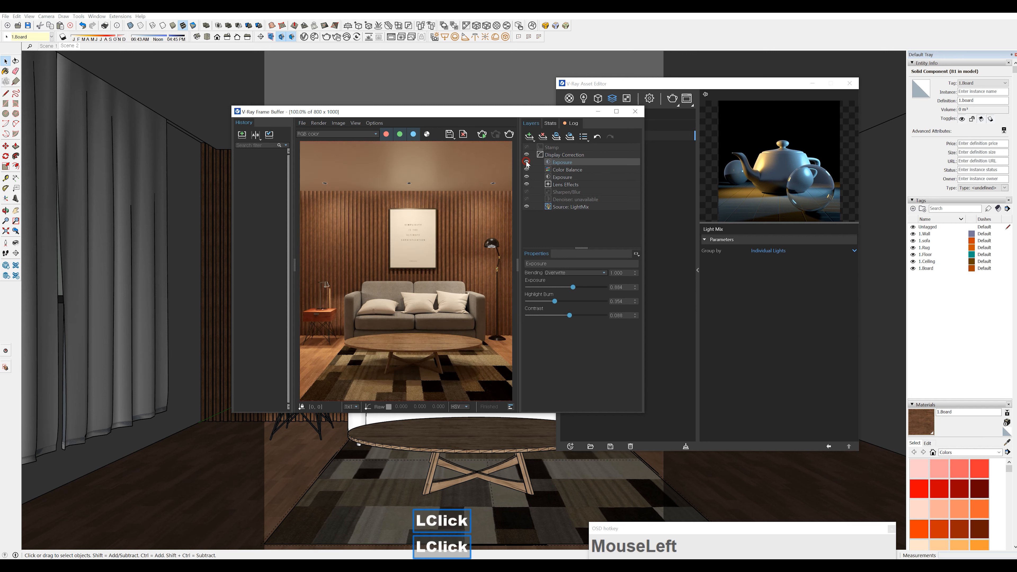
pyautogui.click(355, 123)
pyautogui.moveTo(376, 157)
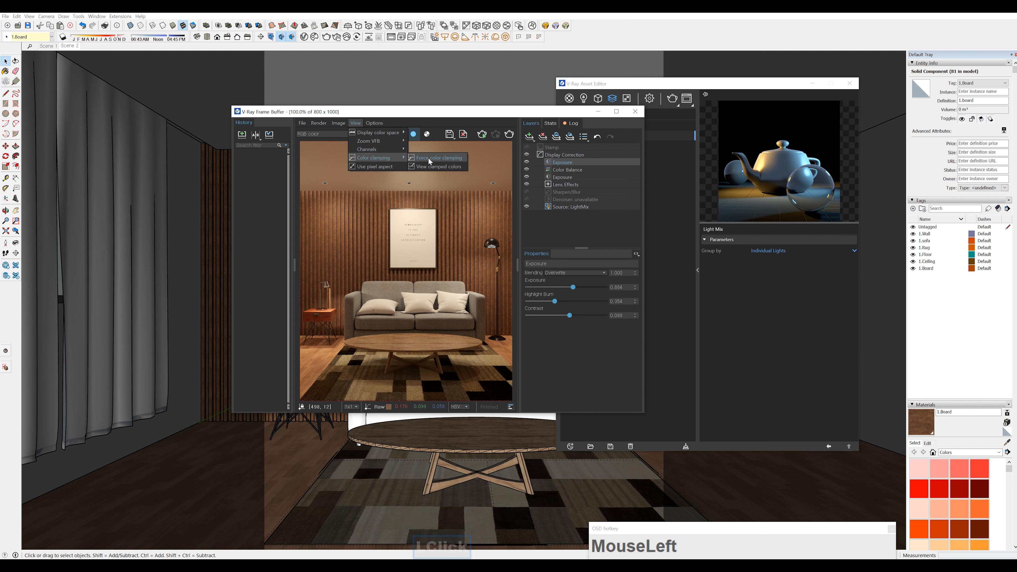
pyautogui.click(429, 158)
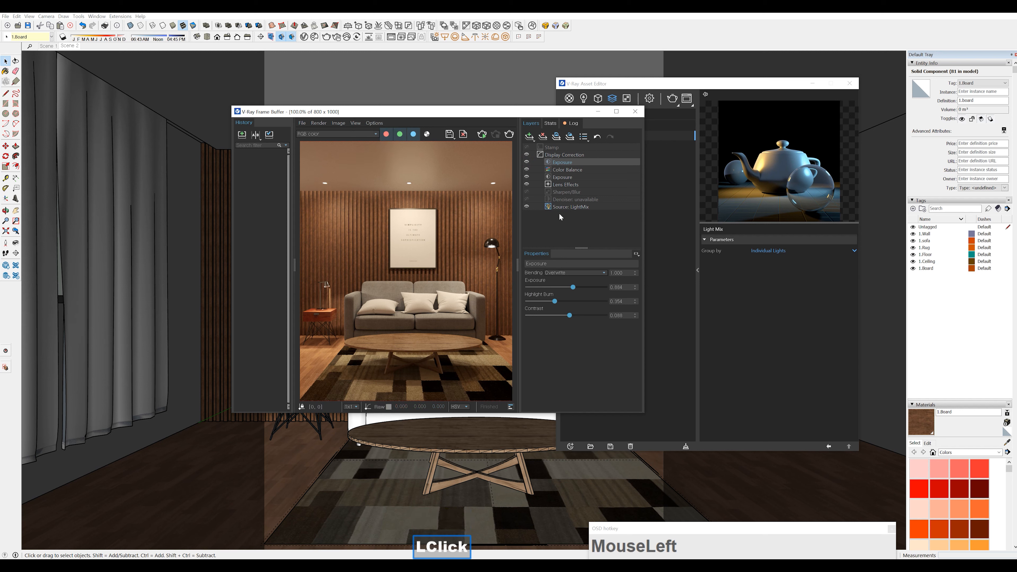
# Toggle the top Exposure layer's visibility repeatedly to compare the render before and after the correction with clamping enabled
pyautogui.click(526, 162)
pyautogui.click(527, 162)
pyautogui.click(526, 162)
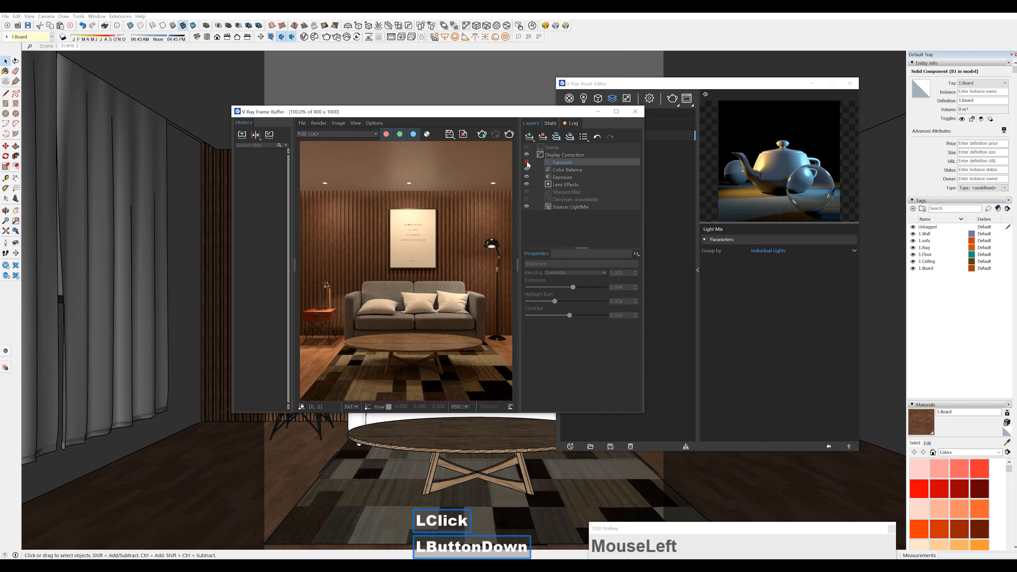
pyautogui.click(527, 162)
pyautogui.click(527, 162)
pyautogui.click(527, 162)
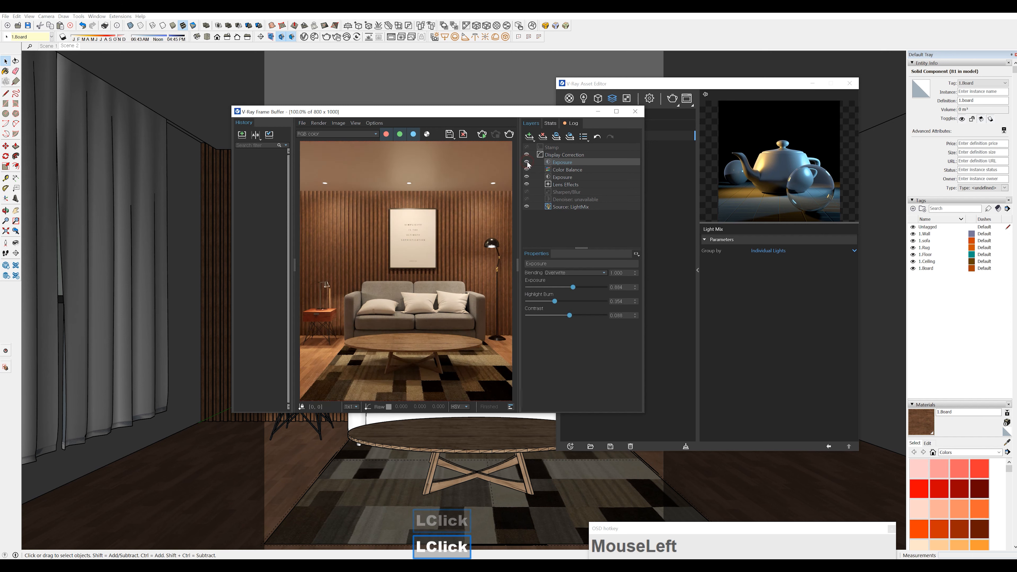
pyautogui.click(527, 162)
pyautogui.click(527, 163)
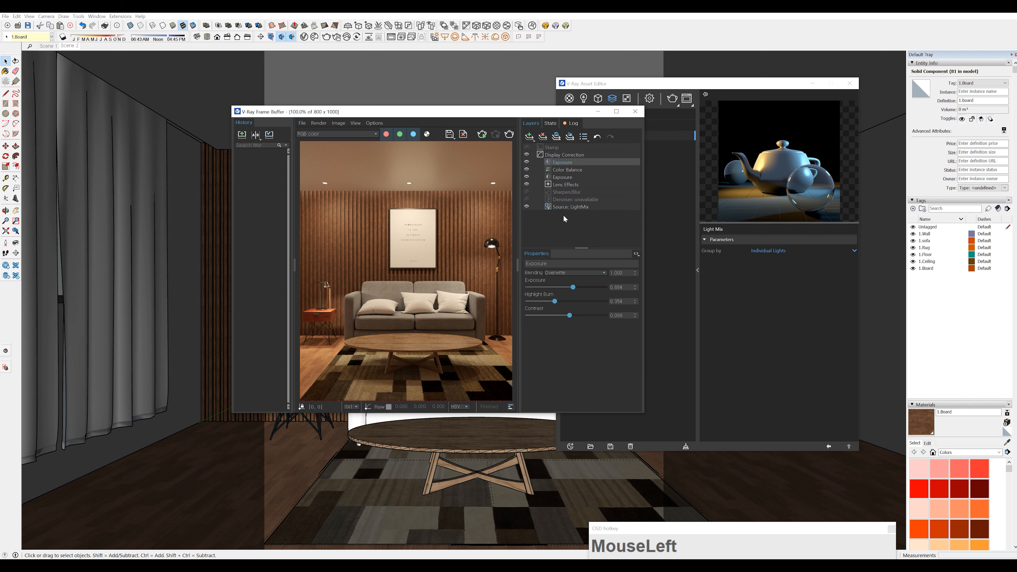
# In the Light Mix source layer, toggle Mesh Light 1 to check its contribution and leave it switched off
pyautogui.click(550, 208)
pyautogui.scroll(-2, 579, 339)
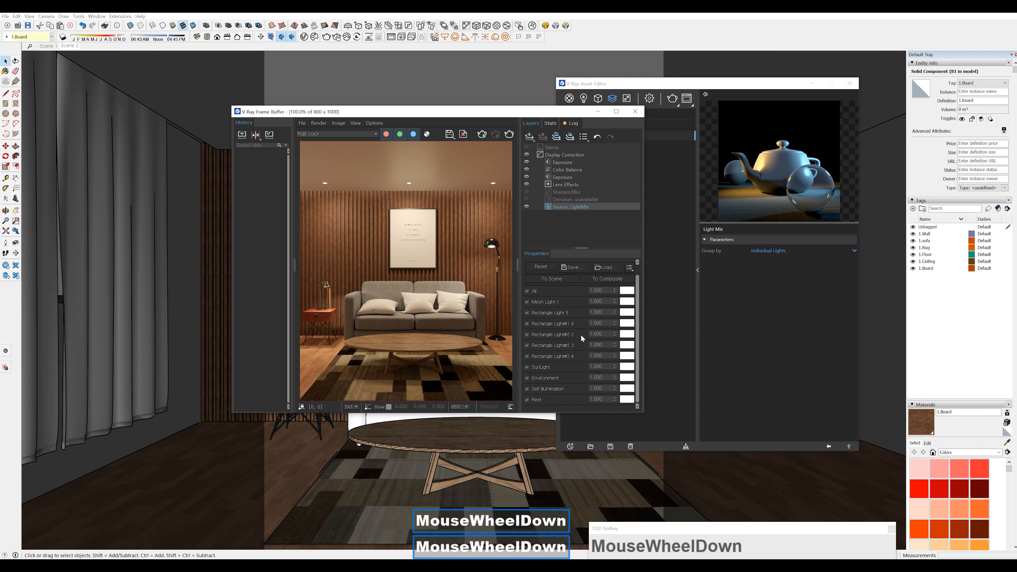
pyautogui.scroll(2, 561, 330)
pyautogui.click(527, 312)
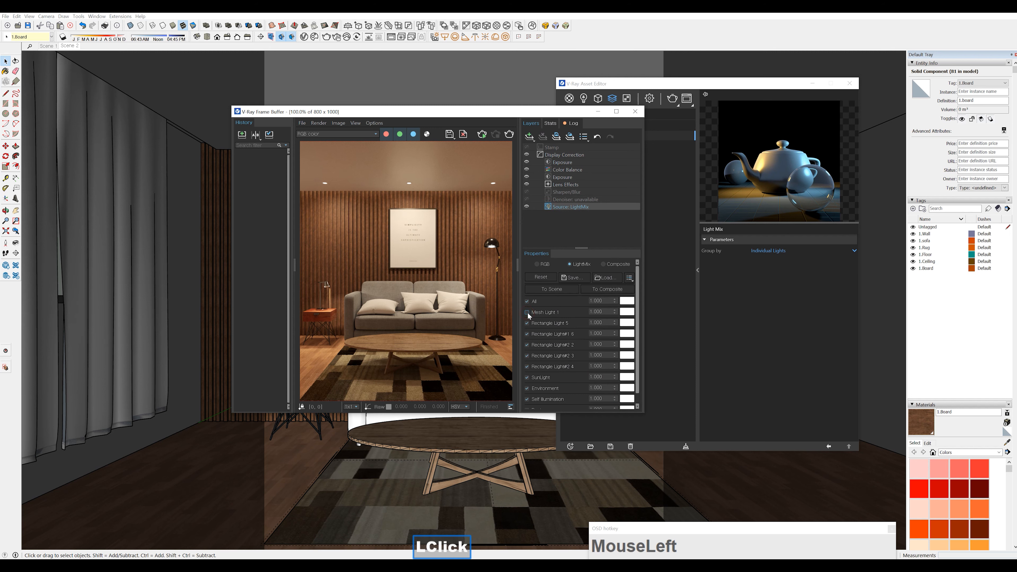
pyautogui.click(528, 312)
pyautogui.click(527, 312)
pyautogui.click(527, 312)
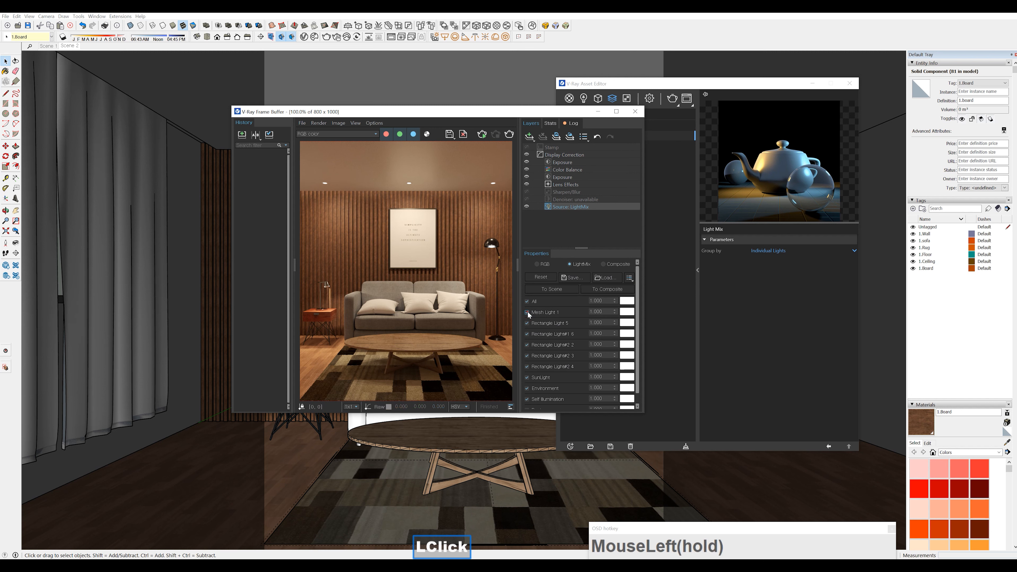
pyautogui.click(527, 312)
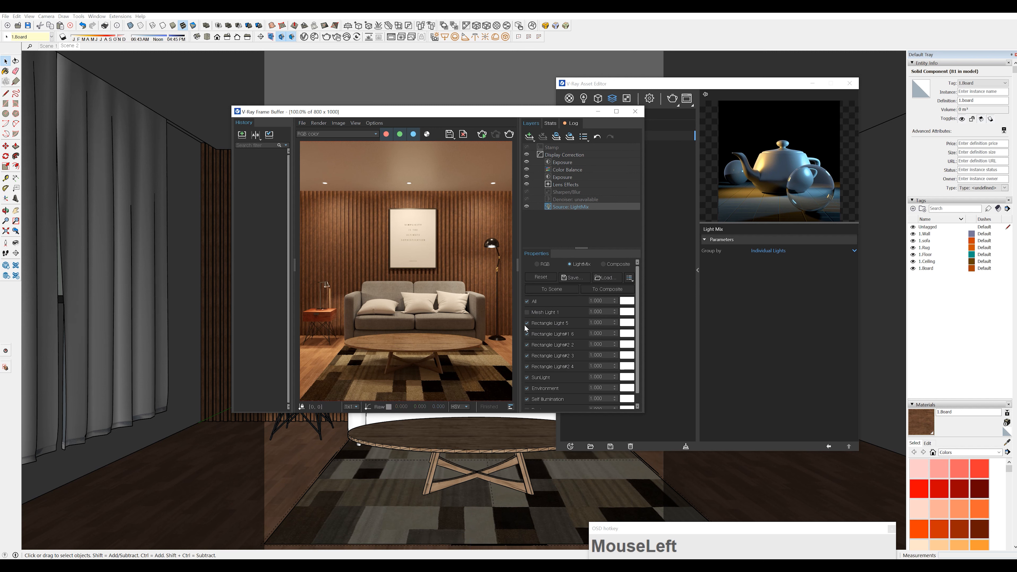
# Toggle Rectangle Light 5 in the light mix to check its contribution and leave it switched off
pyautogui.click(527, 323)
pyautogui.click(528, 323)
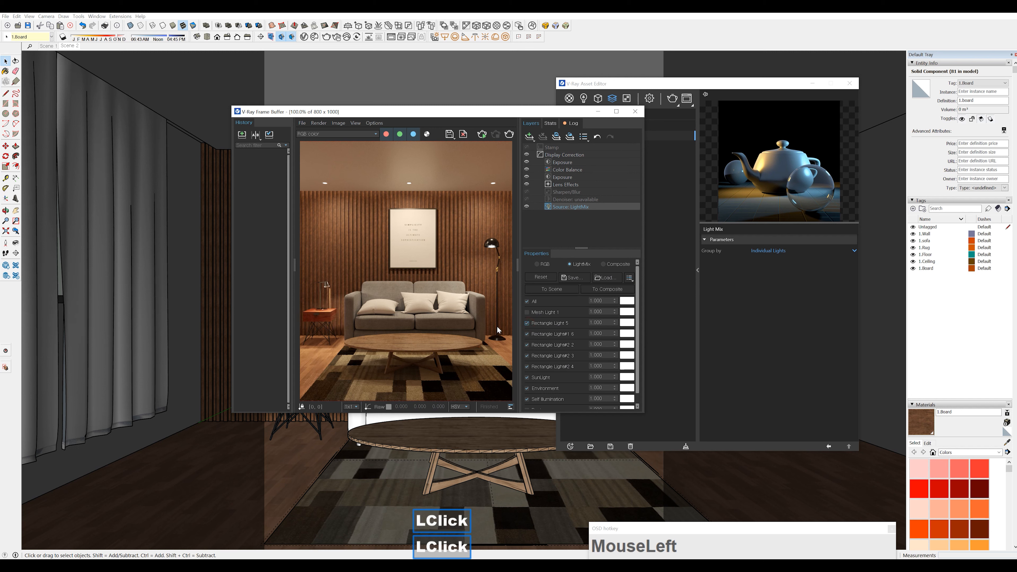
pyautogui.click(528, 323)
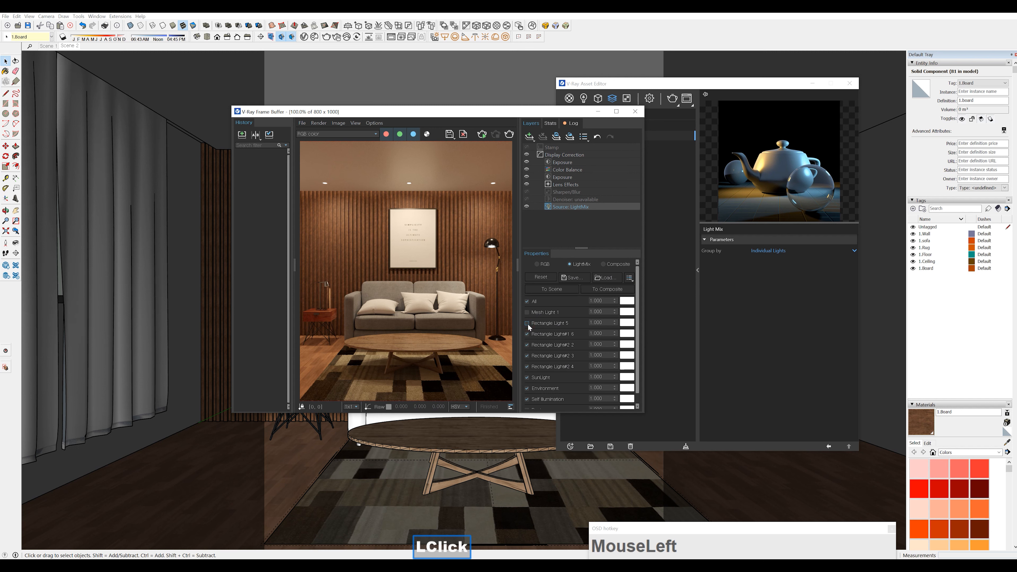
pyautogui.click(528, 323)
pyautogui.click(528, 323)
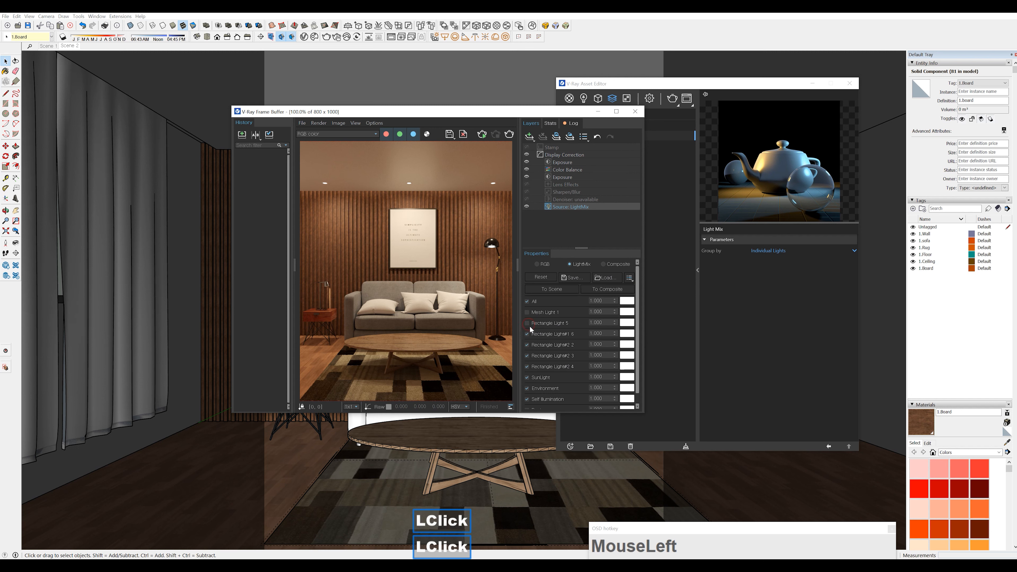
# Switch off Rectangle Light#1 6 and the lights Rectangle Light#2 2, 3 and 4 in the light mix
pyautogui.click(527, 334)
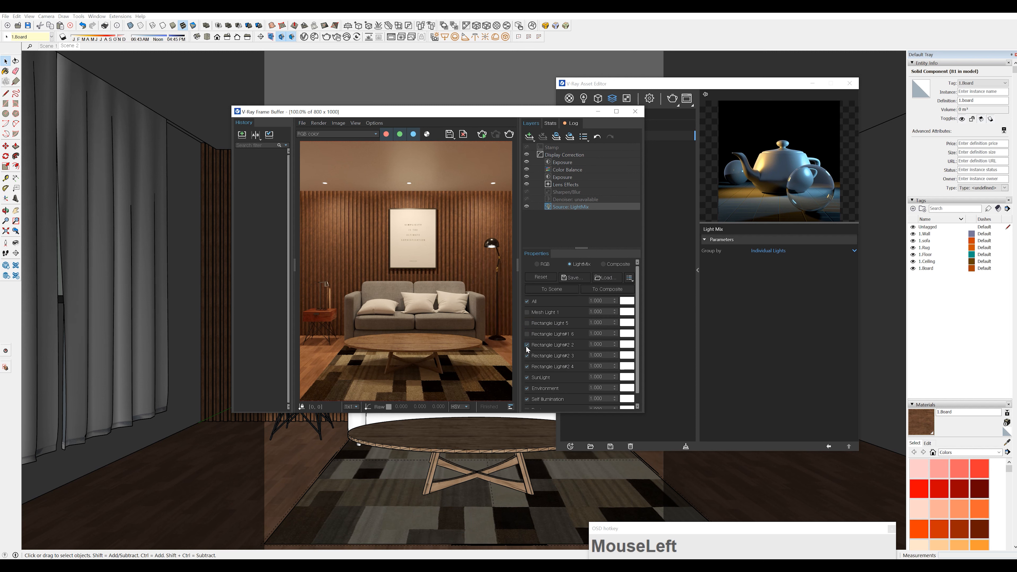
pyautogui.click(526, 345)
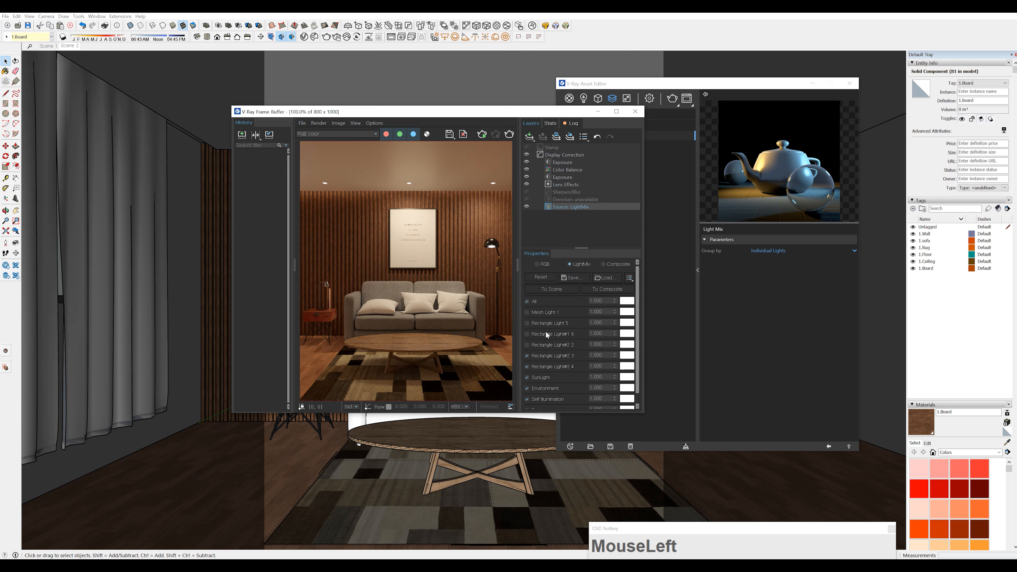
pyautogui.click(527, 356)
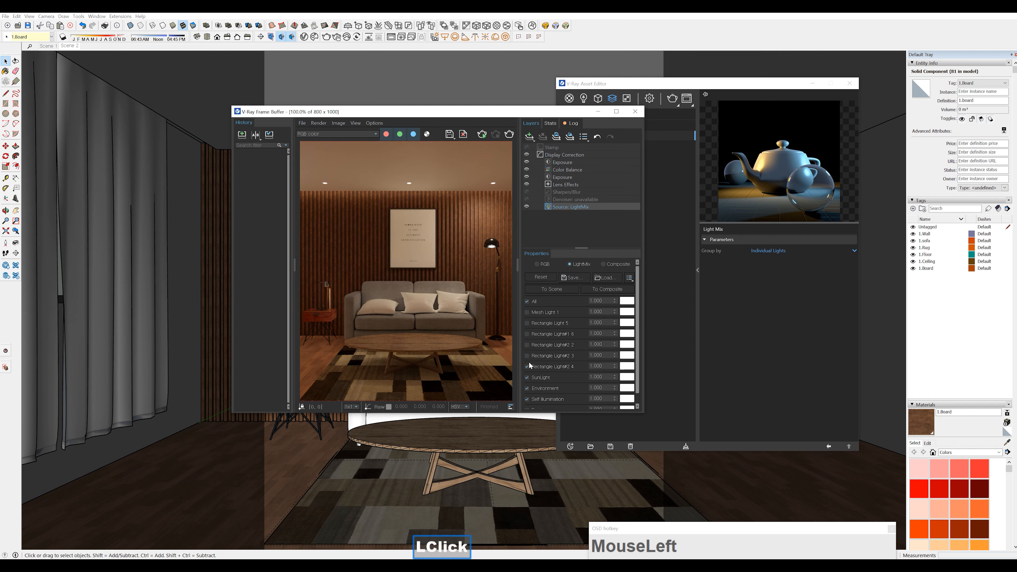
pyautogui.click(527, 367)
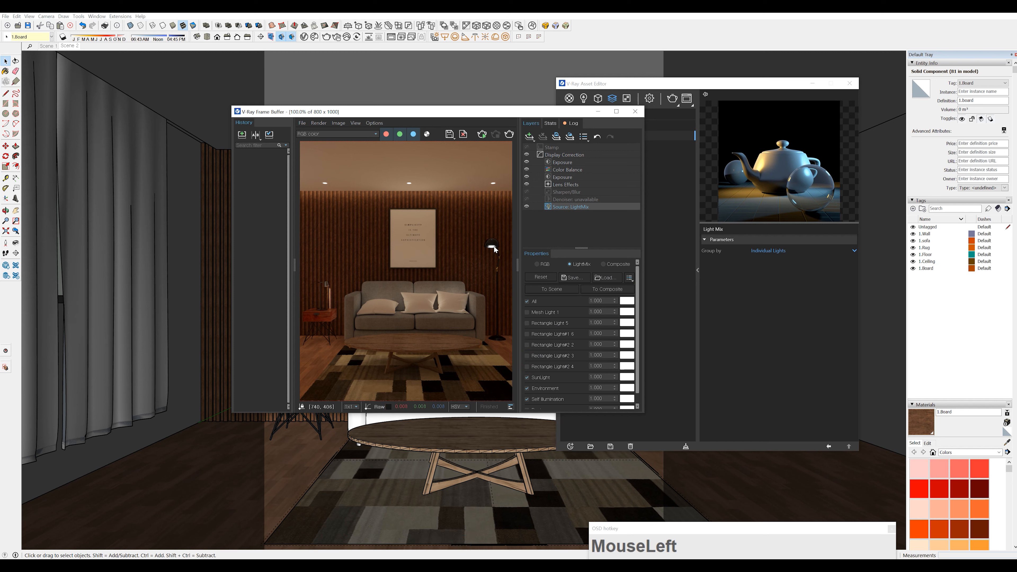
# Toggle Self Illumination and Environment off and back on in the light mix to check their contributions
pyautogui.scroll(-1, 554, 387)
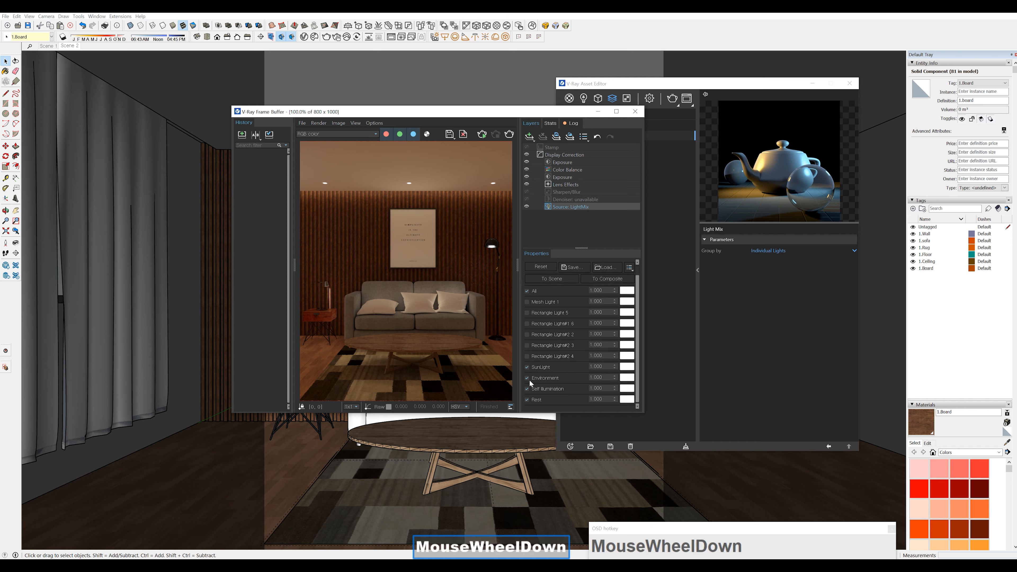
pyautogui.click(527, 389)
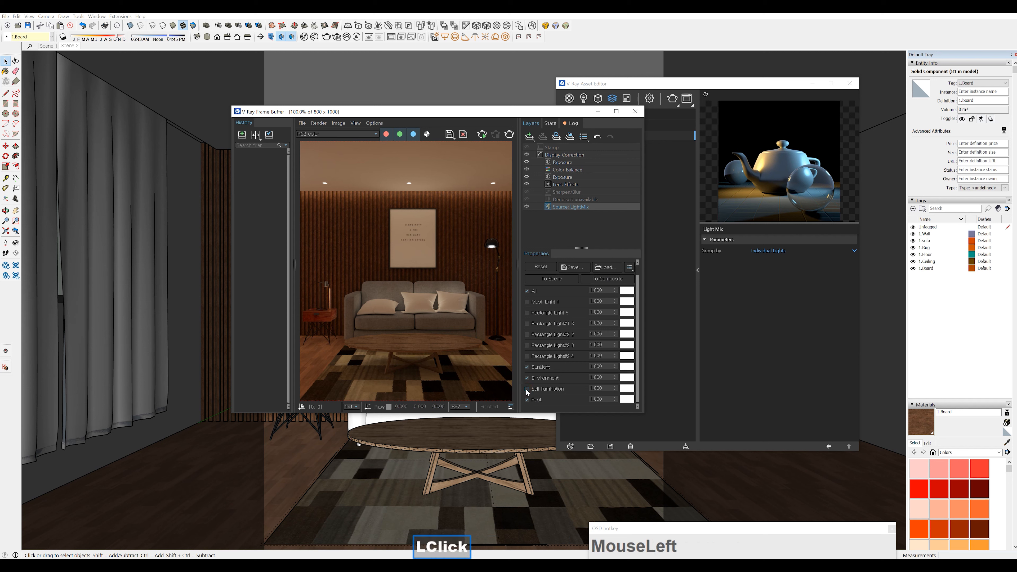
pyautogui.click(526, 388)
pyautogui.click(526, 378)
pyautogui.click(527, 379)
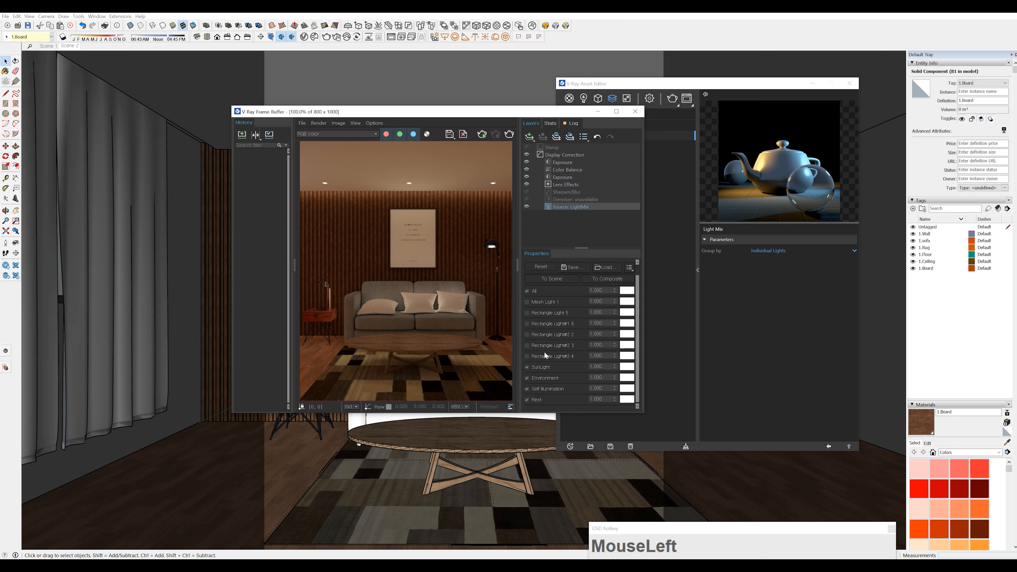
# Turn Mesh Light 1 back on in the light mix and try its multiplier at 2 and at 10
pyautogui.click(527, 302)
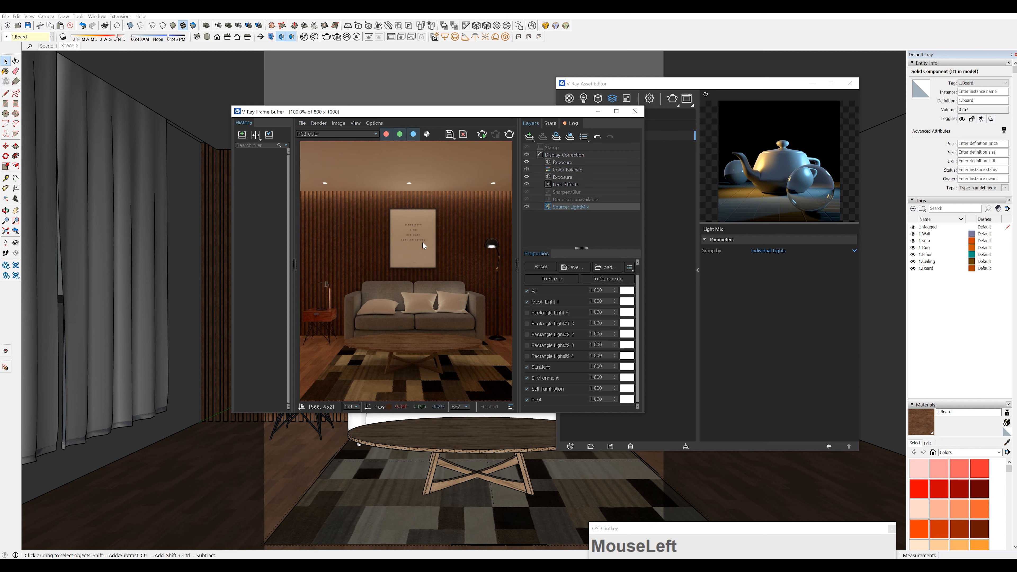
pyautogui.click(605, 302)
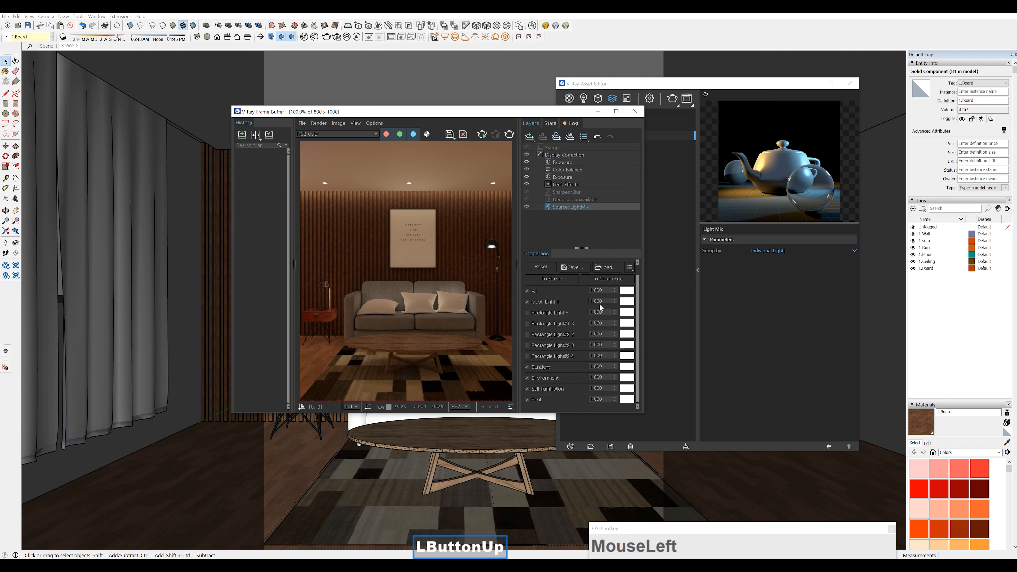
pyautogui.moveTo(599, 303); pyautogui.dragTo(587, 302)
pyautogui.write('2')
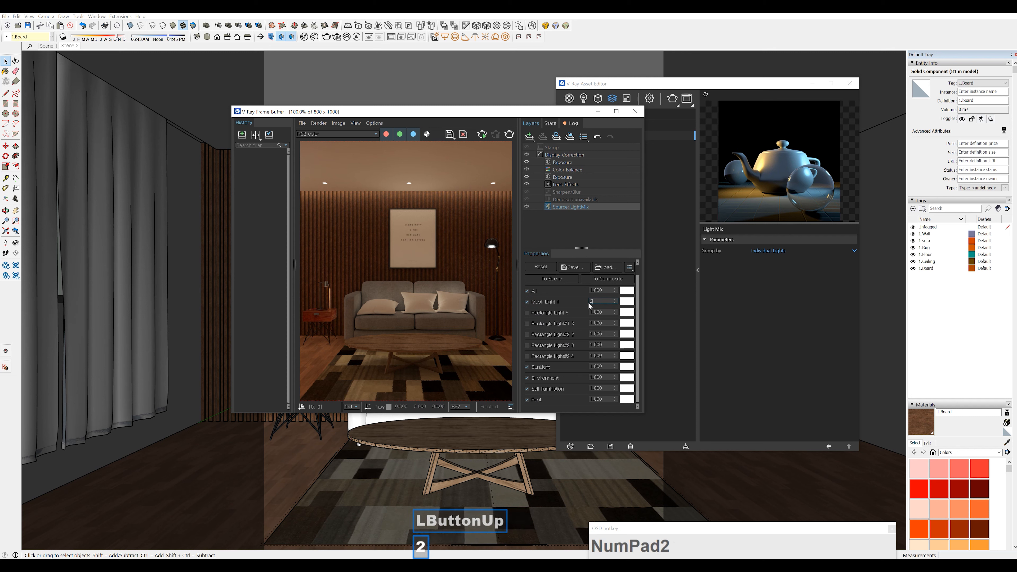
pyautogui.press('Return')
pyautogui.write('10')
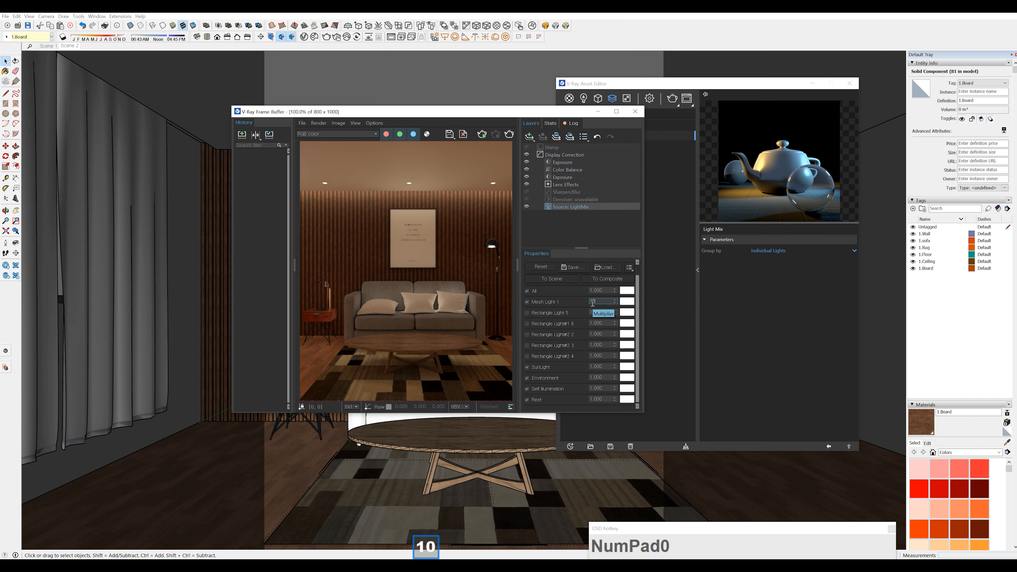
pyautogui.press('Return')
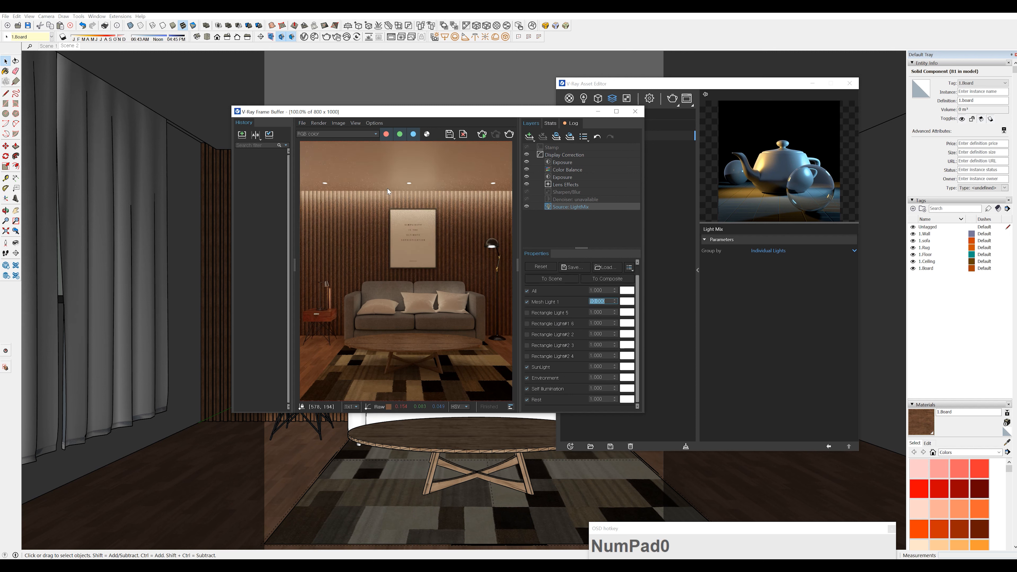
# Turn forced color clamping off and back on to check the brightened mesh light for overexposed areas
pyautogui.click(354, 123)
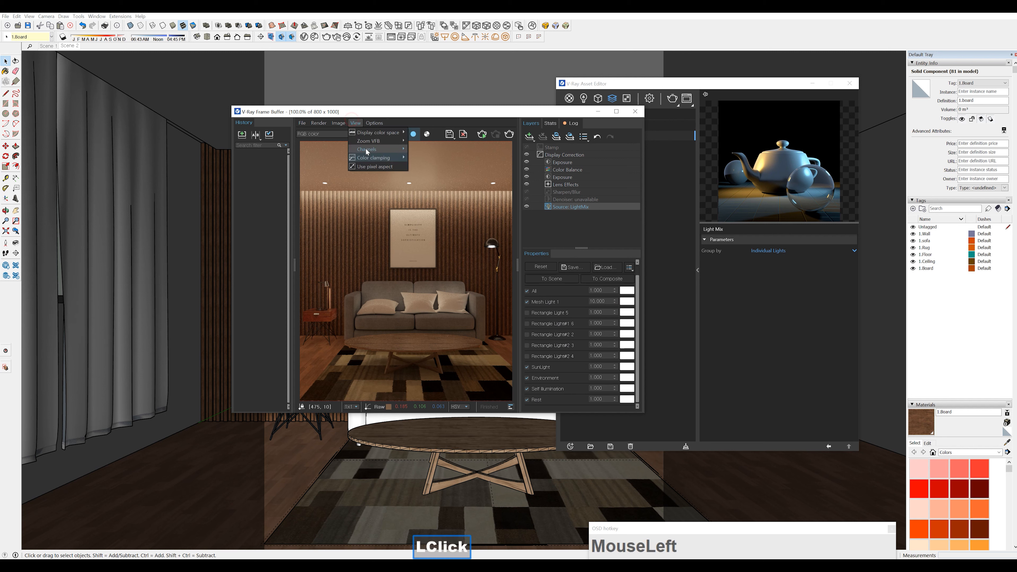
pyautogui.moveTo(374, 156)
pyautogui.click(442, 159)
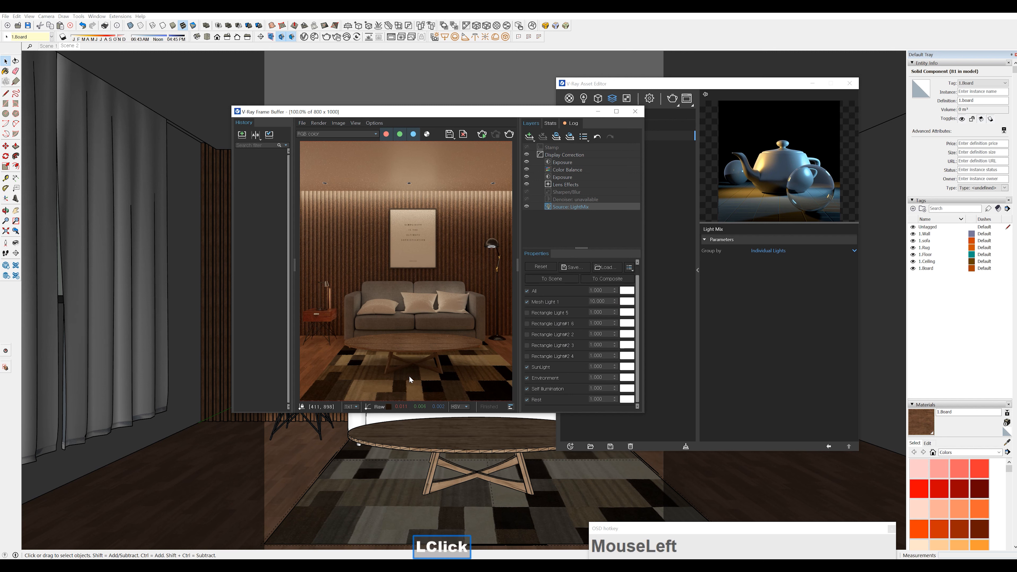
pyautogui.click(355, 123)
pyautogui.moveTo(371, 154)
pyautogui.click(415, 156)
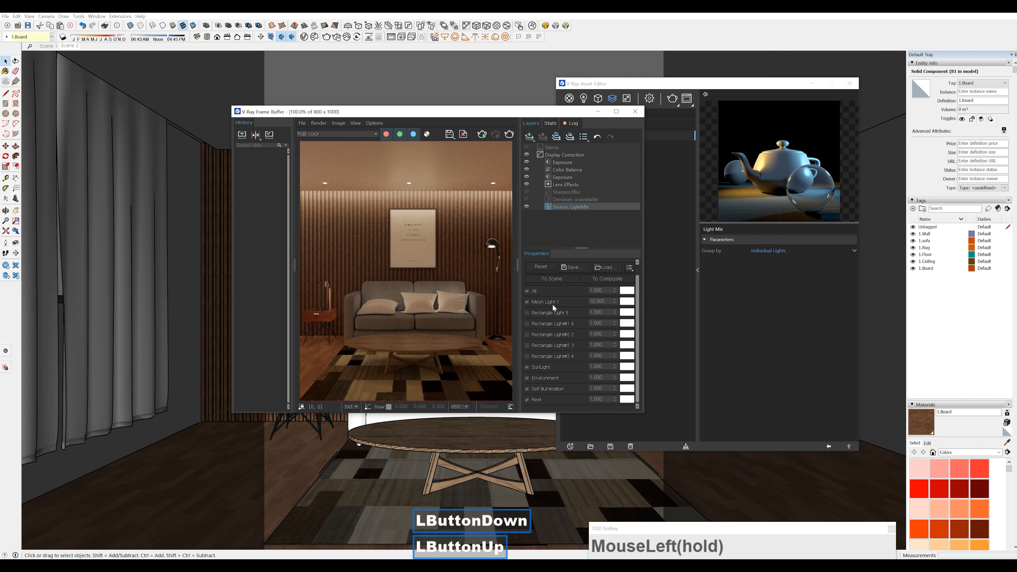
# Turn Rectangle Light 5 back on in the light mix and set the Mesh Light 1 multiplier to 1
pyautogui.click(527, 313)
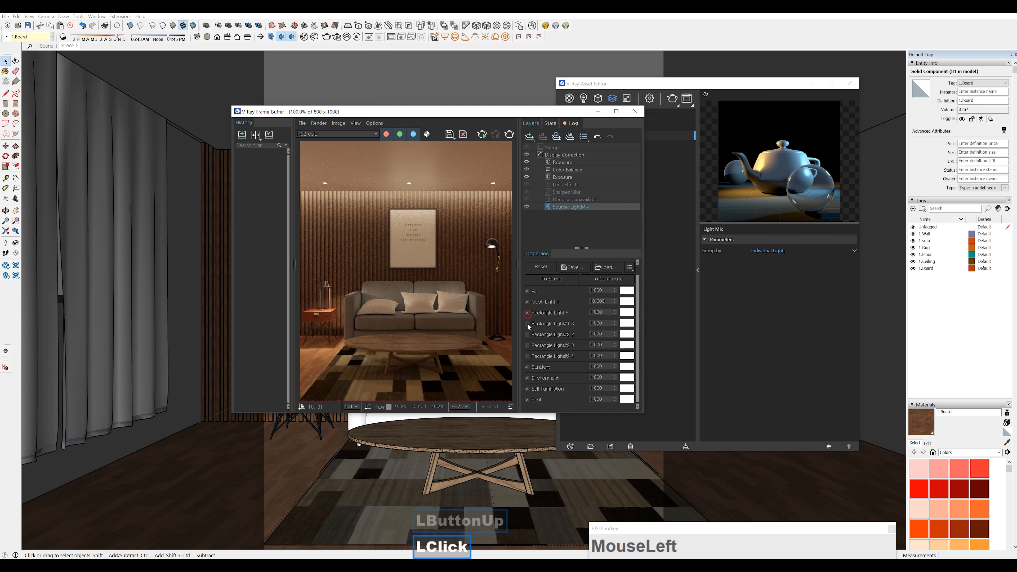
pyautogui.click(605, 301)
pyautogui.moveTo(605, 300)
pyautogui.mouseDown()
pyautogui.moveTo(575, 303)
pyautogui.moveTo(587, 303)
pyautogui.mouseUp()
pyautogui.write('1')
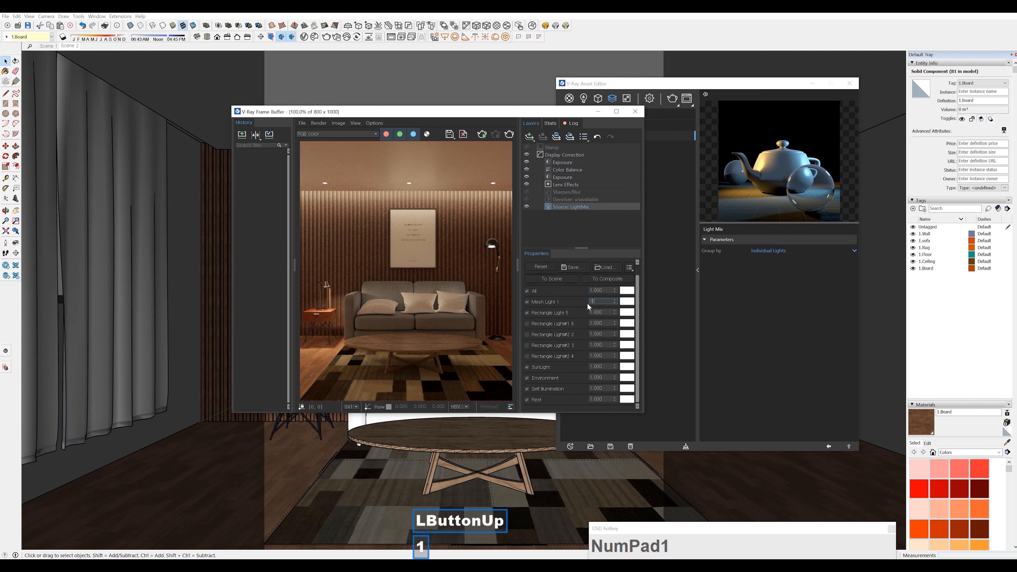
pyautogui.write('.')
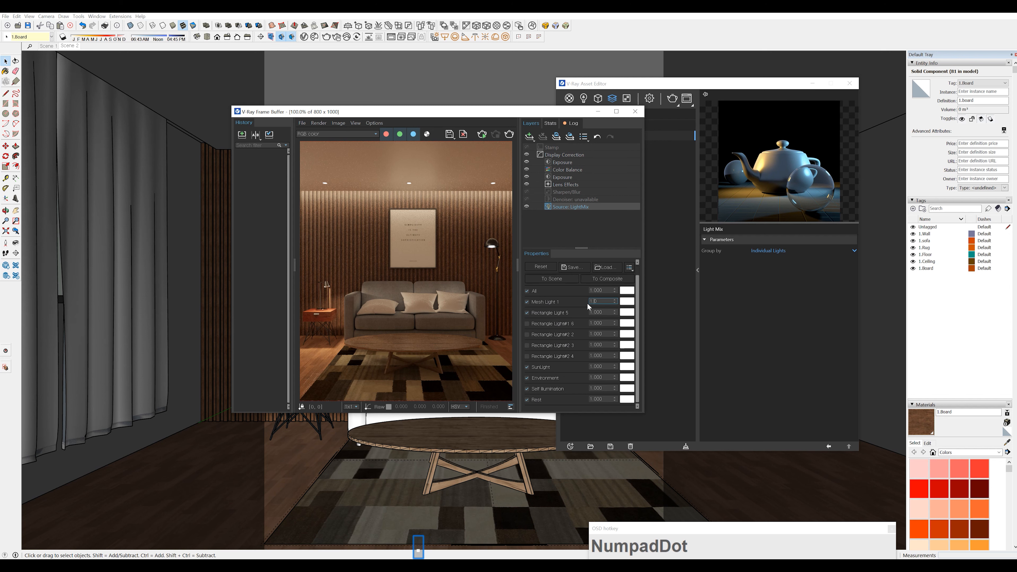
pyautogui.press('Return')
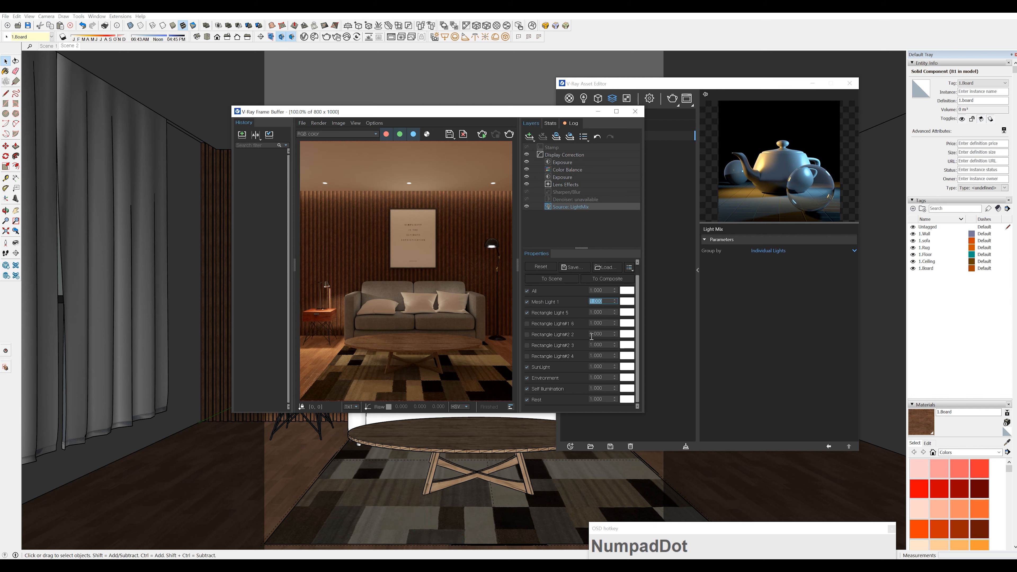
# Turn Rectangle Light#1 6 and the lights Rectangle Light#2 2, 3 and 4 back on in the light mix
pyautogui.click(527, 324)
pyautogui.click(527, 335)
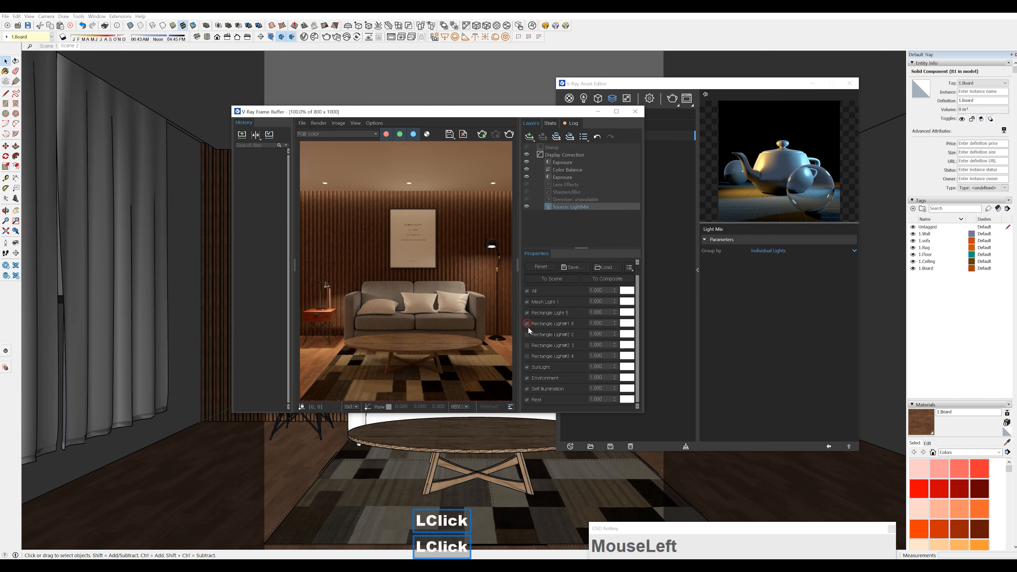
pyautogui.click(527, 345)
pyautogui.click(527, 355)
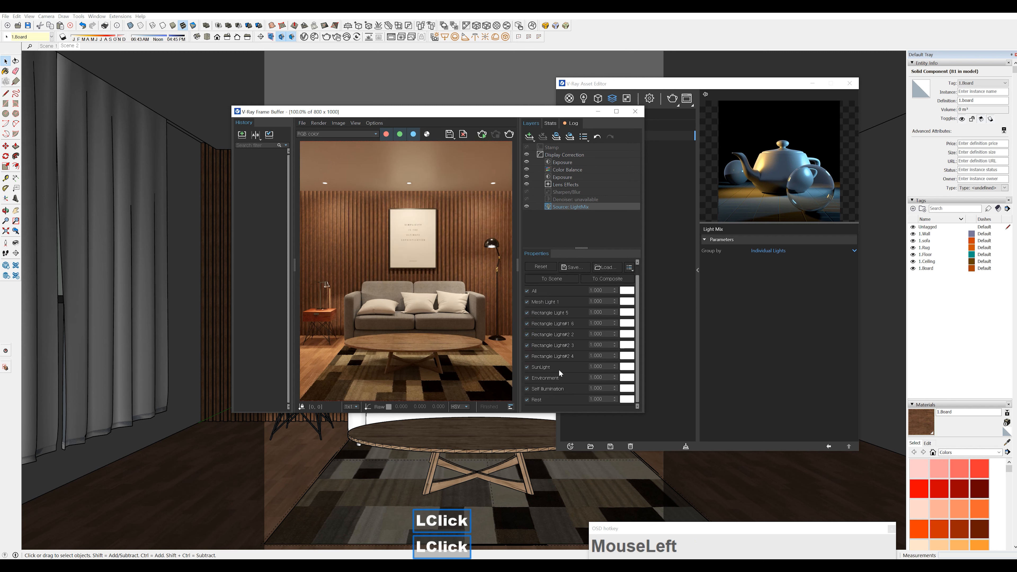
pyautogui.scroll(-1, 560, 373)
pyautogui.scroll(1, 560, 373)
pyautogui.scroll(1, 559, 369)
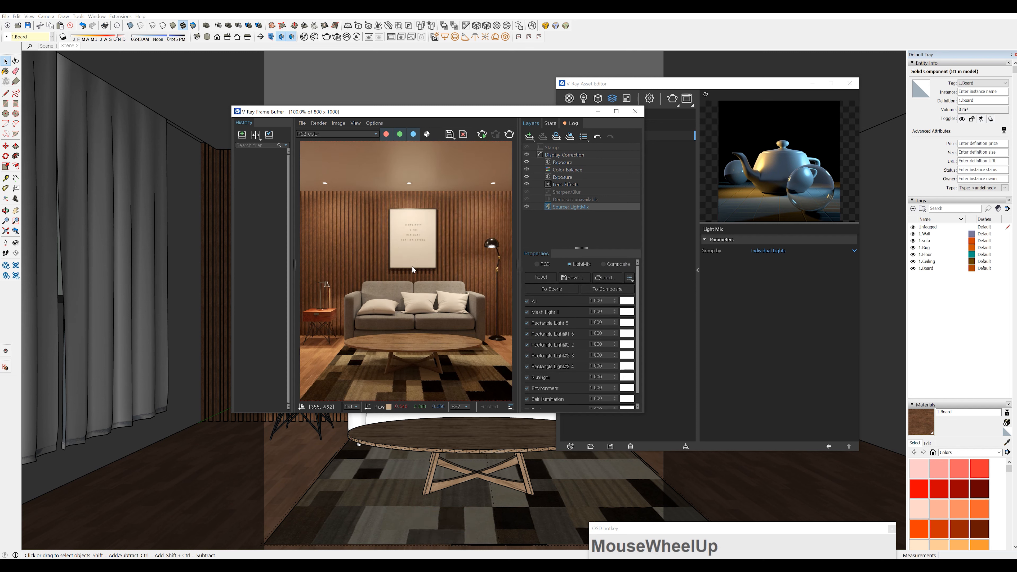
# In the Lens Effects layer, set the opacity to about 0.93 and the bloom/glare size to about 42.2
pyautogui.click(568, 186)
pyautogui.moveTo(530, 299)
pyautogui.mouseDown()
pyautogui.moveTo(546, 300)
pyautogui.moveTo(536, 314)
pyautogui.mouseUp()
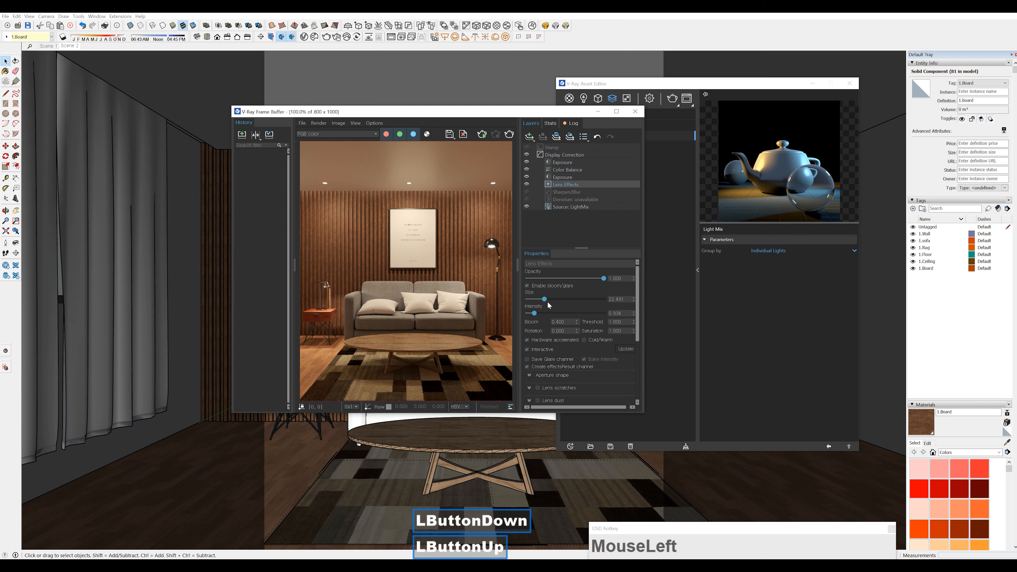
pyautogui.moveTo(603, 279)
pyautogui.mouseDown()
pyautogui.moveTo(561, 279)
pyautogui.moveTo(599, 278)
pyautogui.mouseUp()
pyautogui.moveTo(545, 301); pyautogui.dragTo(560, 301)
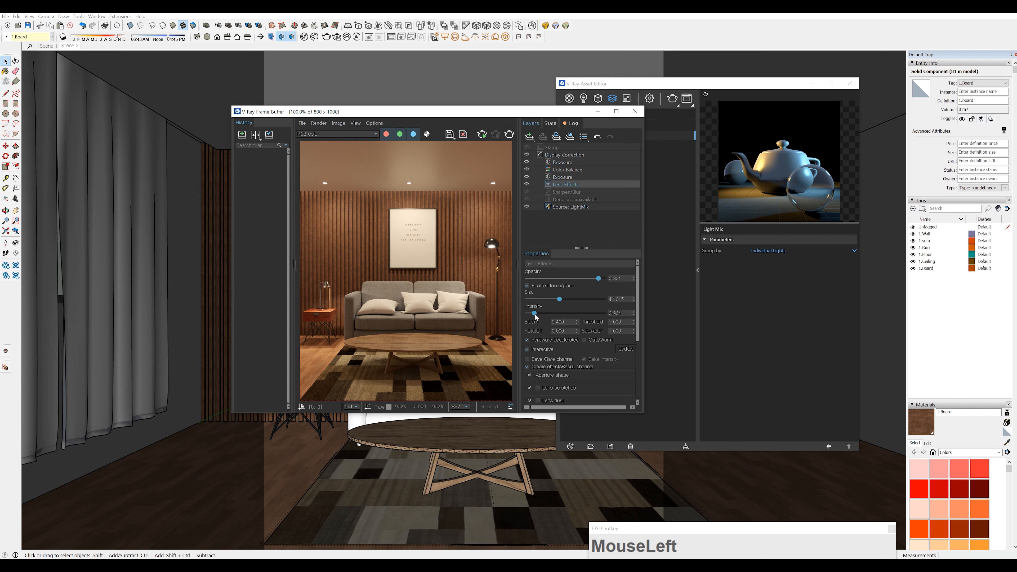
# Raise the bloom/glare intensity to about 5.26 and reduce its size to about 11.07
pyautogui.moveTo(537, 317); pyautogui.dragTo(558, 315)
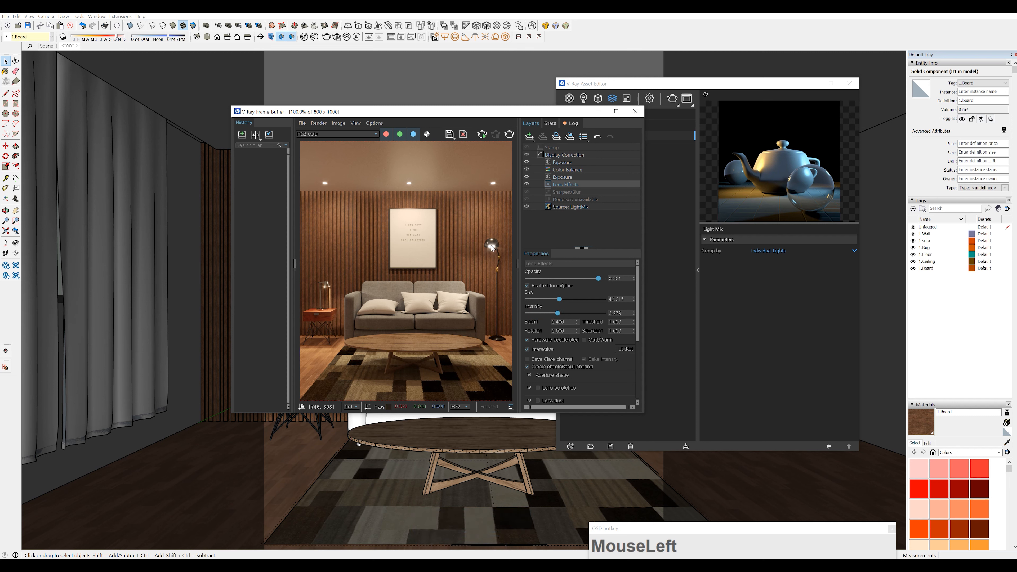
pyautogui.moveTo(558, 313); pyautogui.dragTo(568, 312)
pyautogui.moveTo(560, 300); pyautogui.dragTo(534, 300)
pyautogui.moveTo(534, 299); pyautogui.dragTo(536, 299)
pyautogui.scroll(-3, 576, 305)
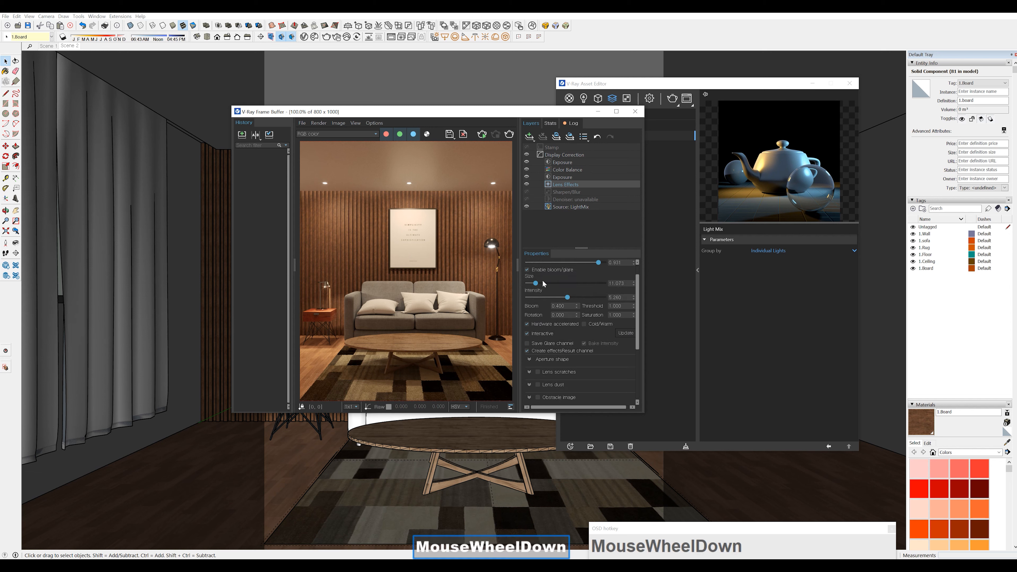
# Close the frame buffer, show the render settings in the Asset Editor and move the editor clear of the sofa and lamps
pyautogui.click(636, 112)
pyautogui.click(649, 99)
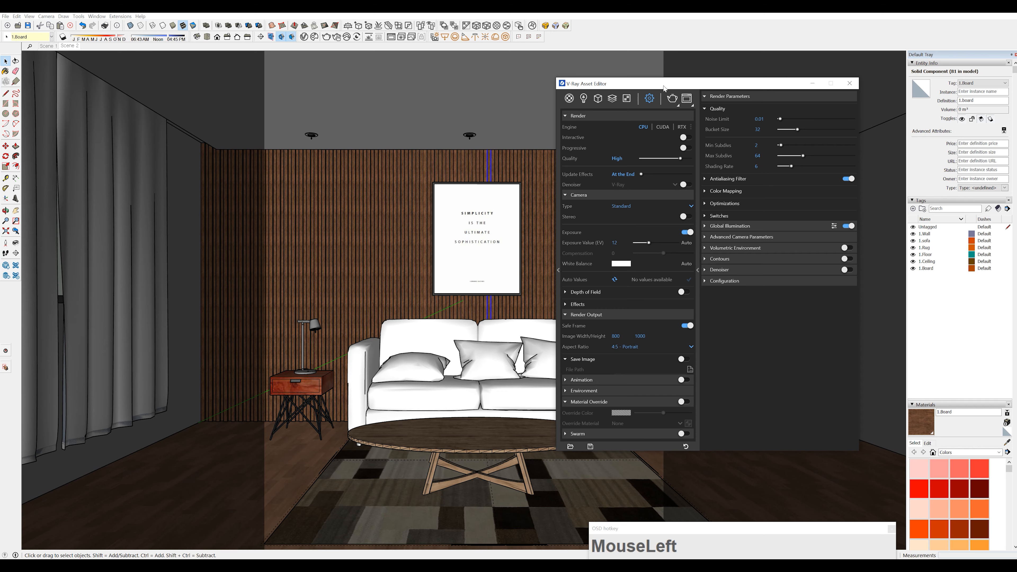
pyautogui.moveTo(664, 88); pyautogui.dragTo(759, 75)
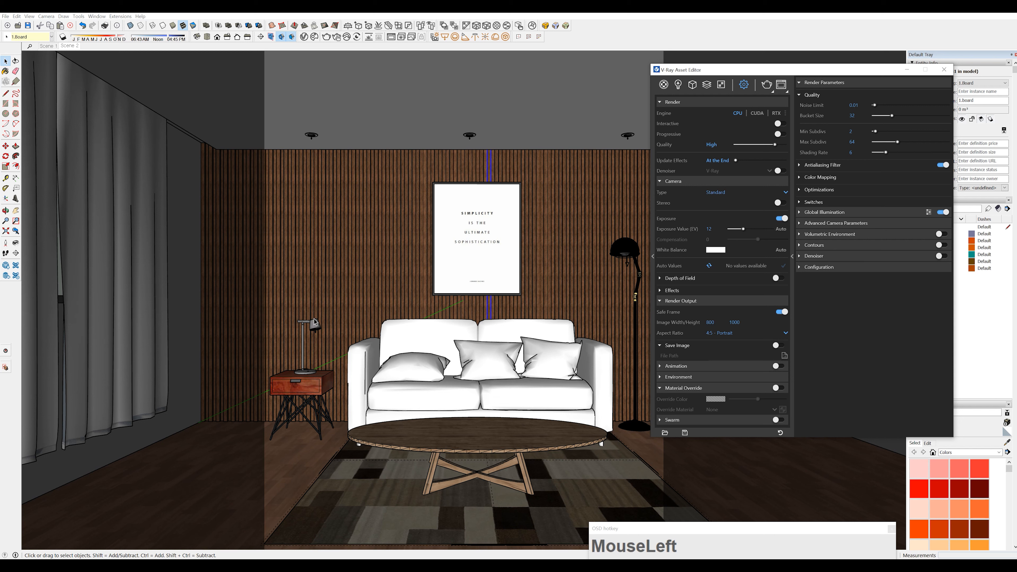
pyautogui.moveTo(764, 70); pyautogui.dragTo(815, 54)
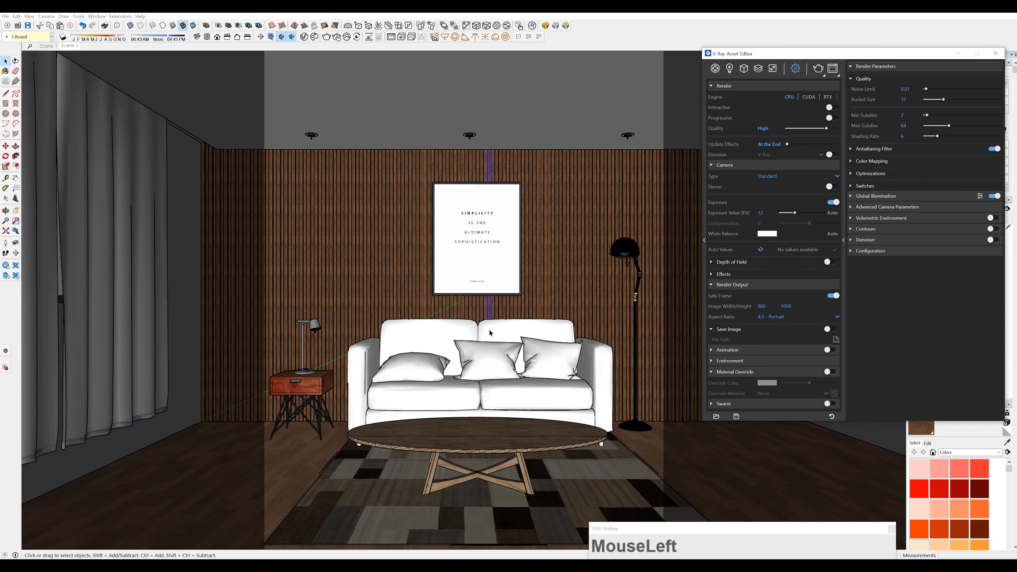